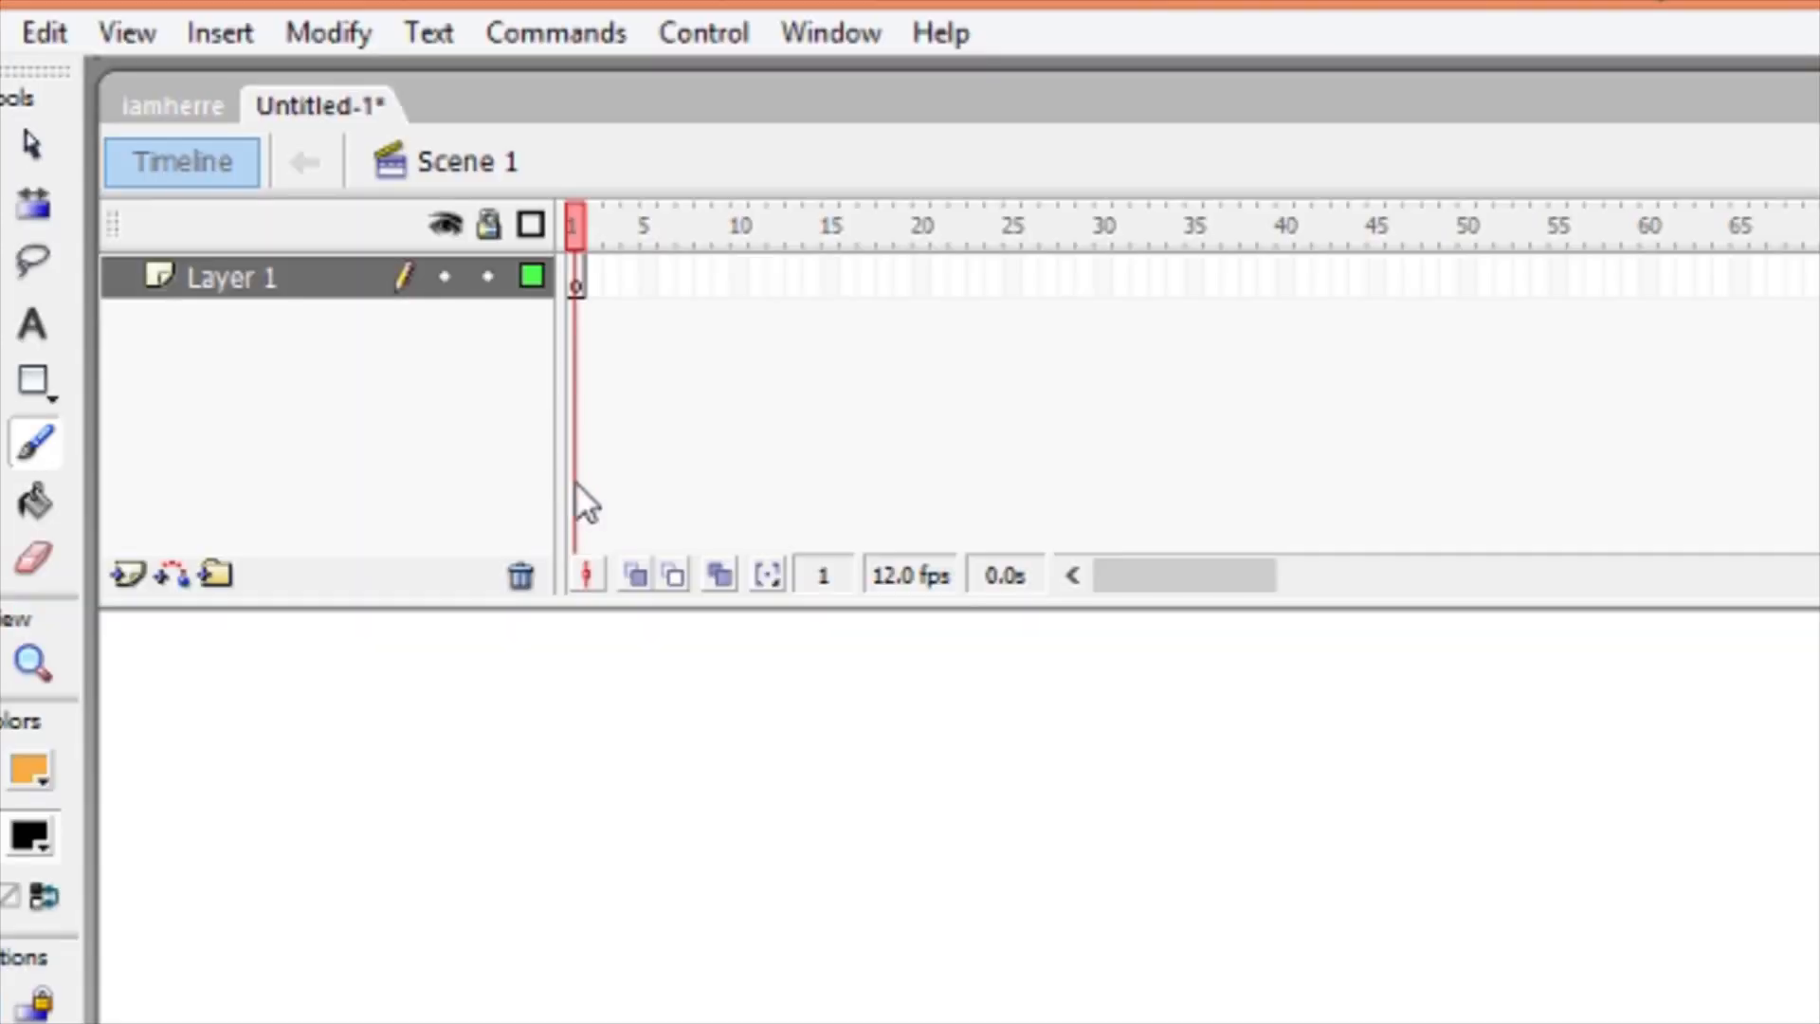
Insert a new layer above Layer 1 and delete it again after switching between the two layers
click(215, 249)
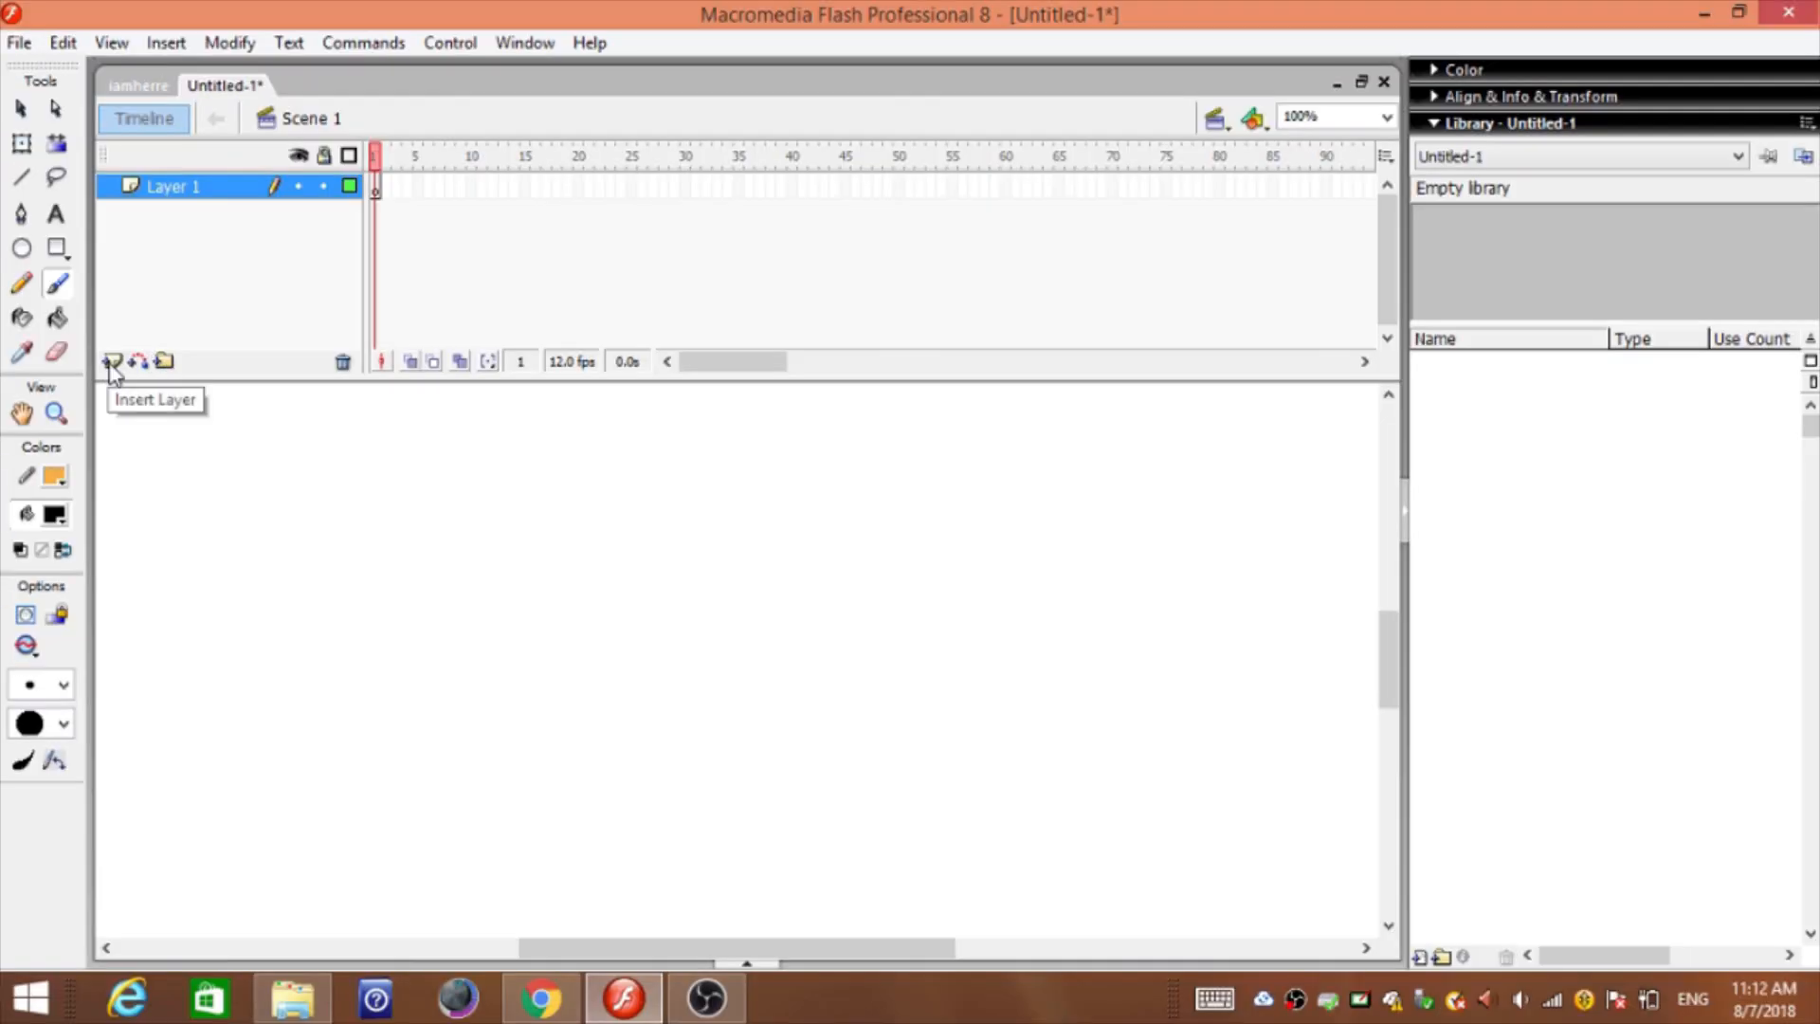
click(150, 371)
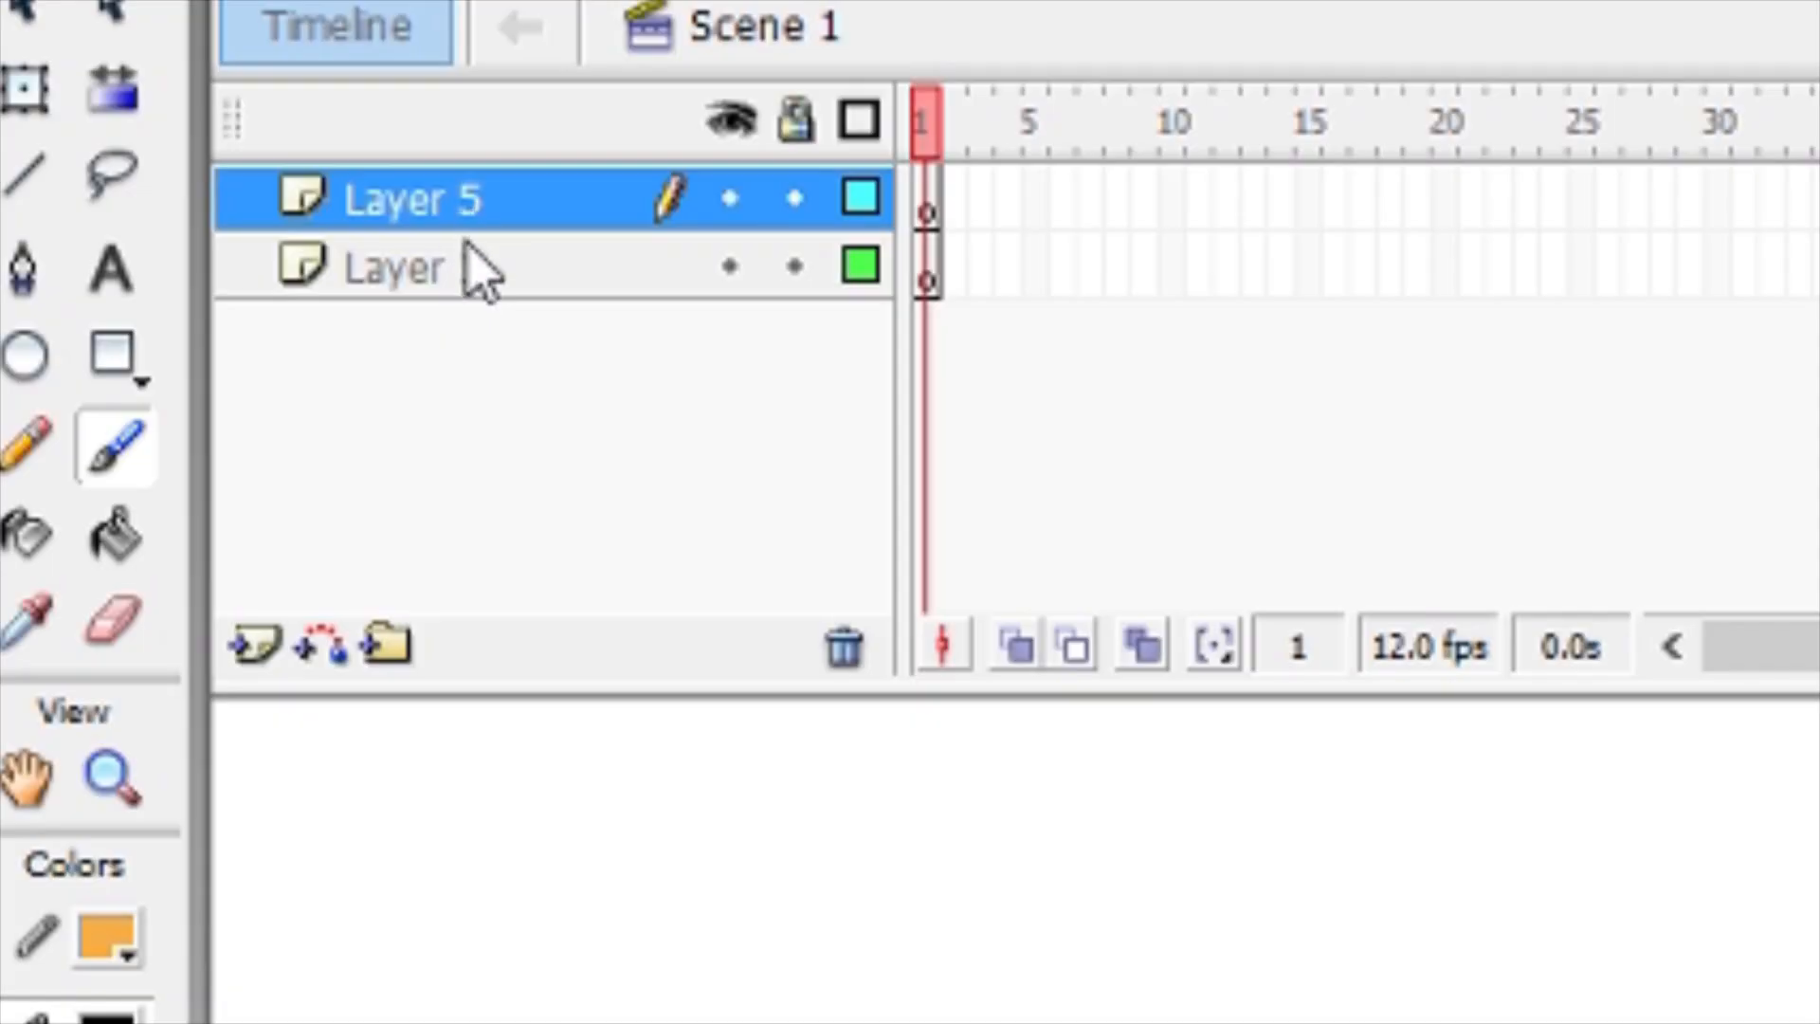
click(194, 213)
click(199, 188)
click(195, 214)
click(196, 194)
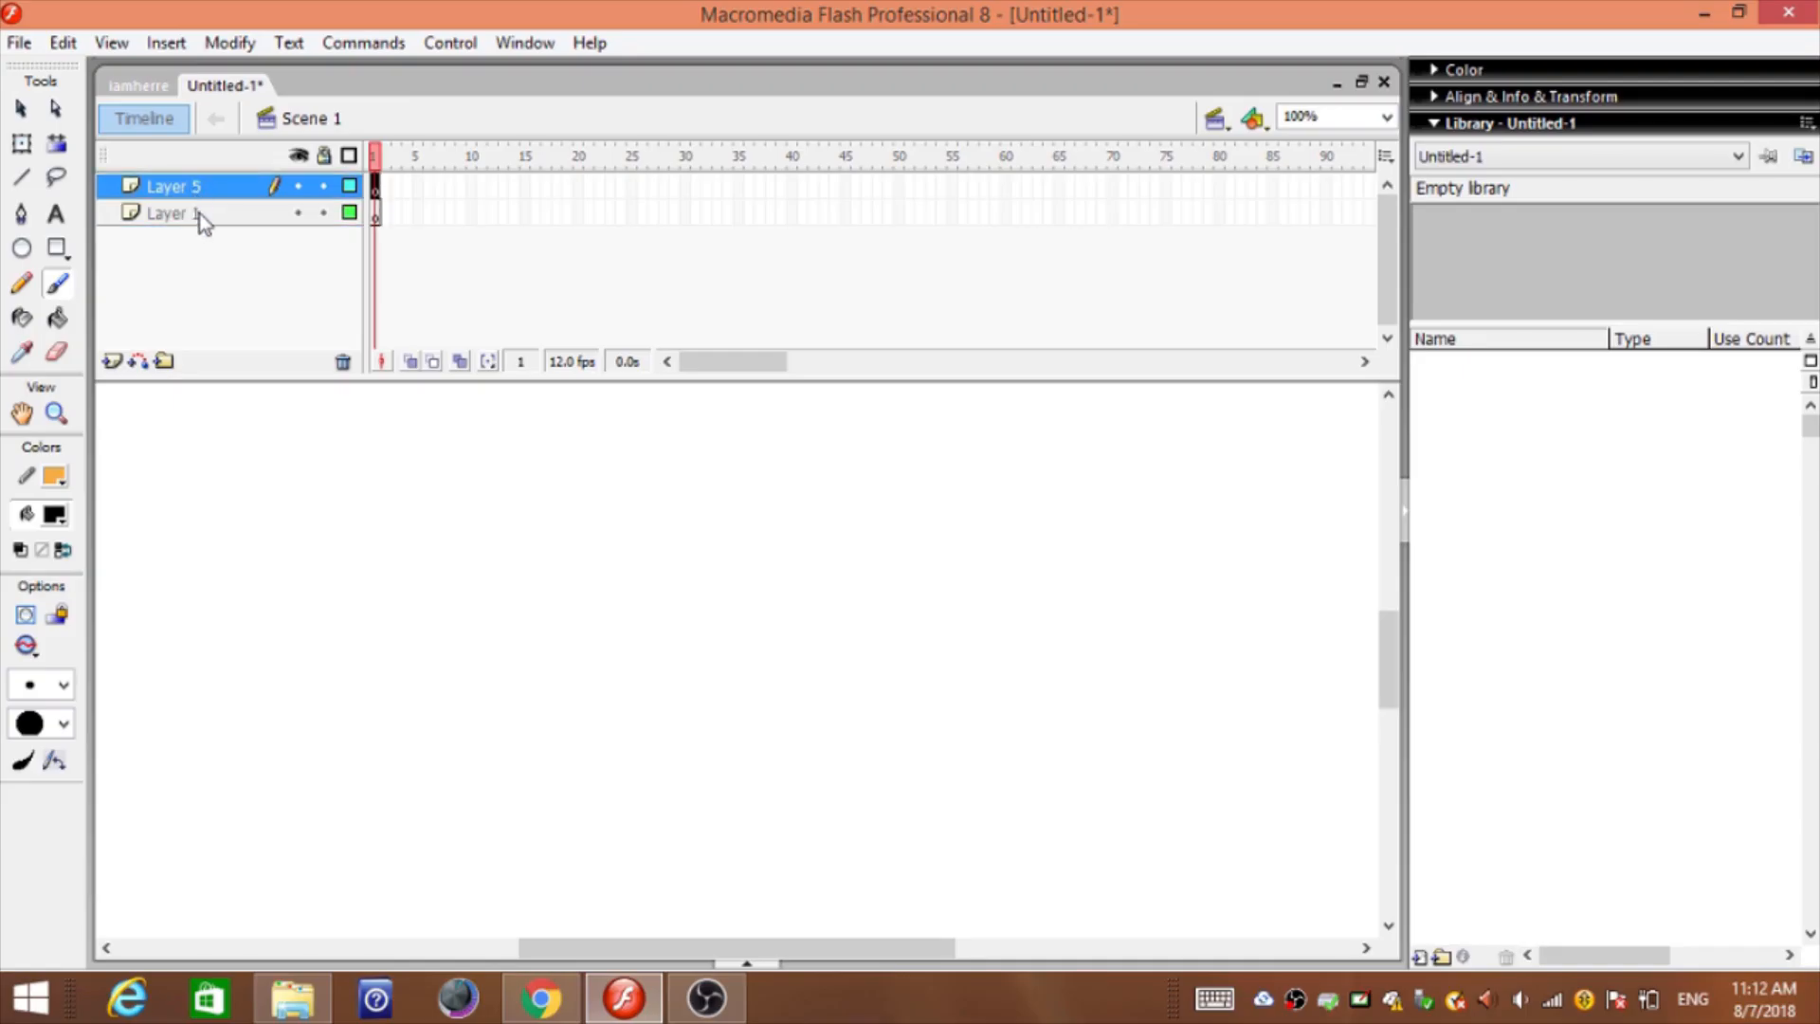
click(197, 214)
click(207, 198)
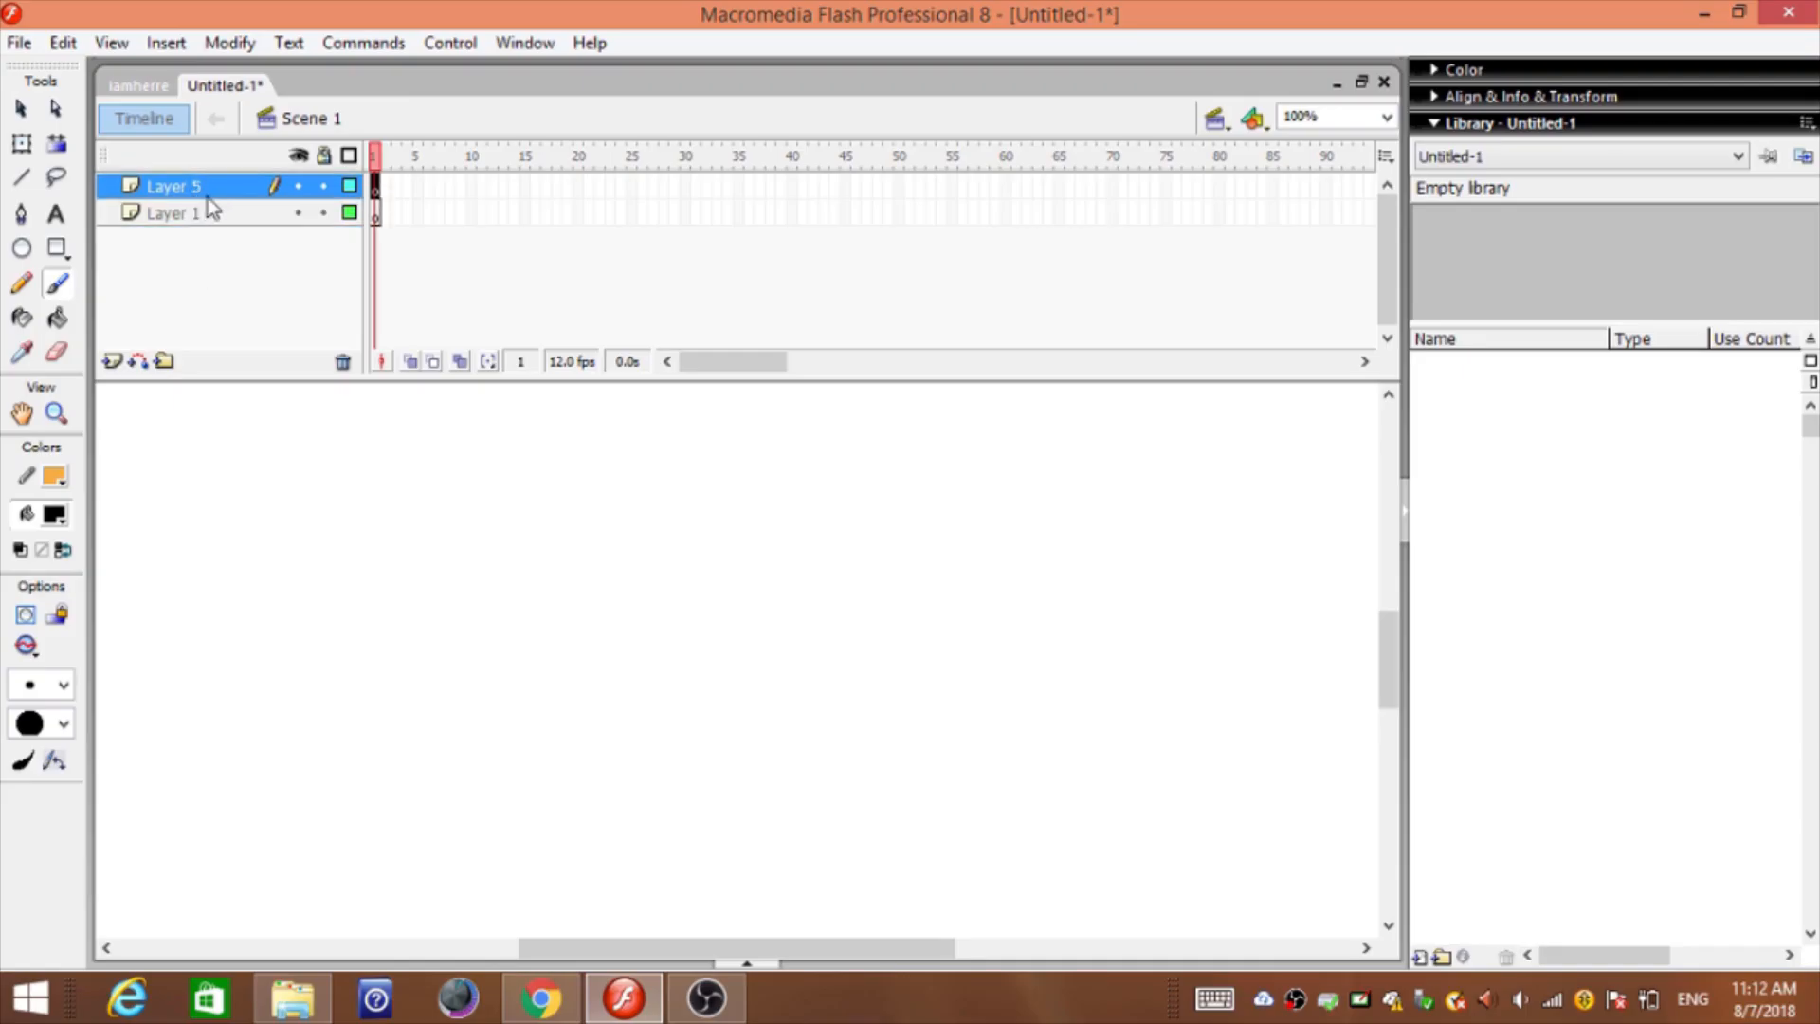
click(343, 362)
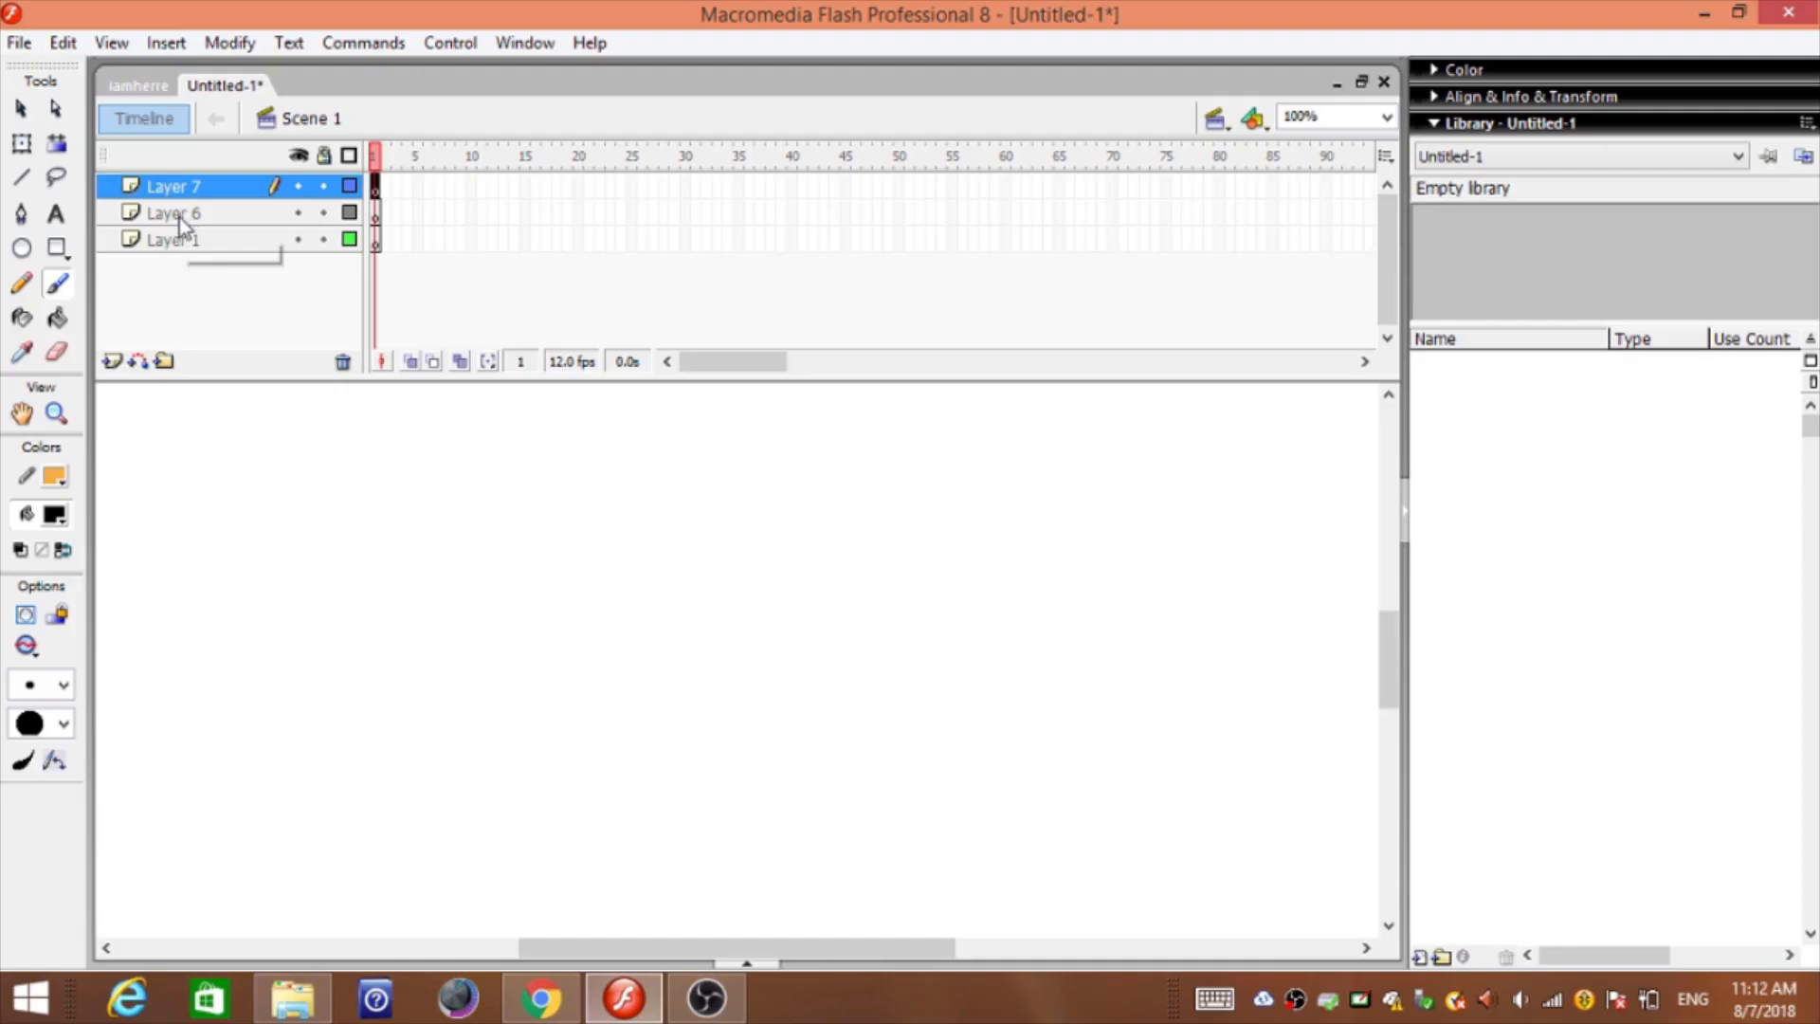
Paint two long, roughly parallel black brush strokes across the stage on Layer 1
click(346, 392)
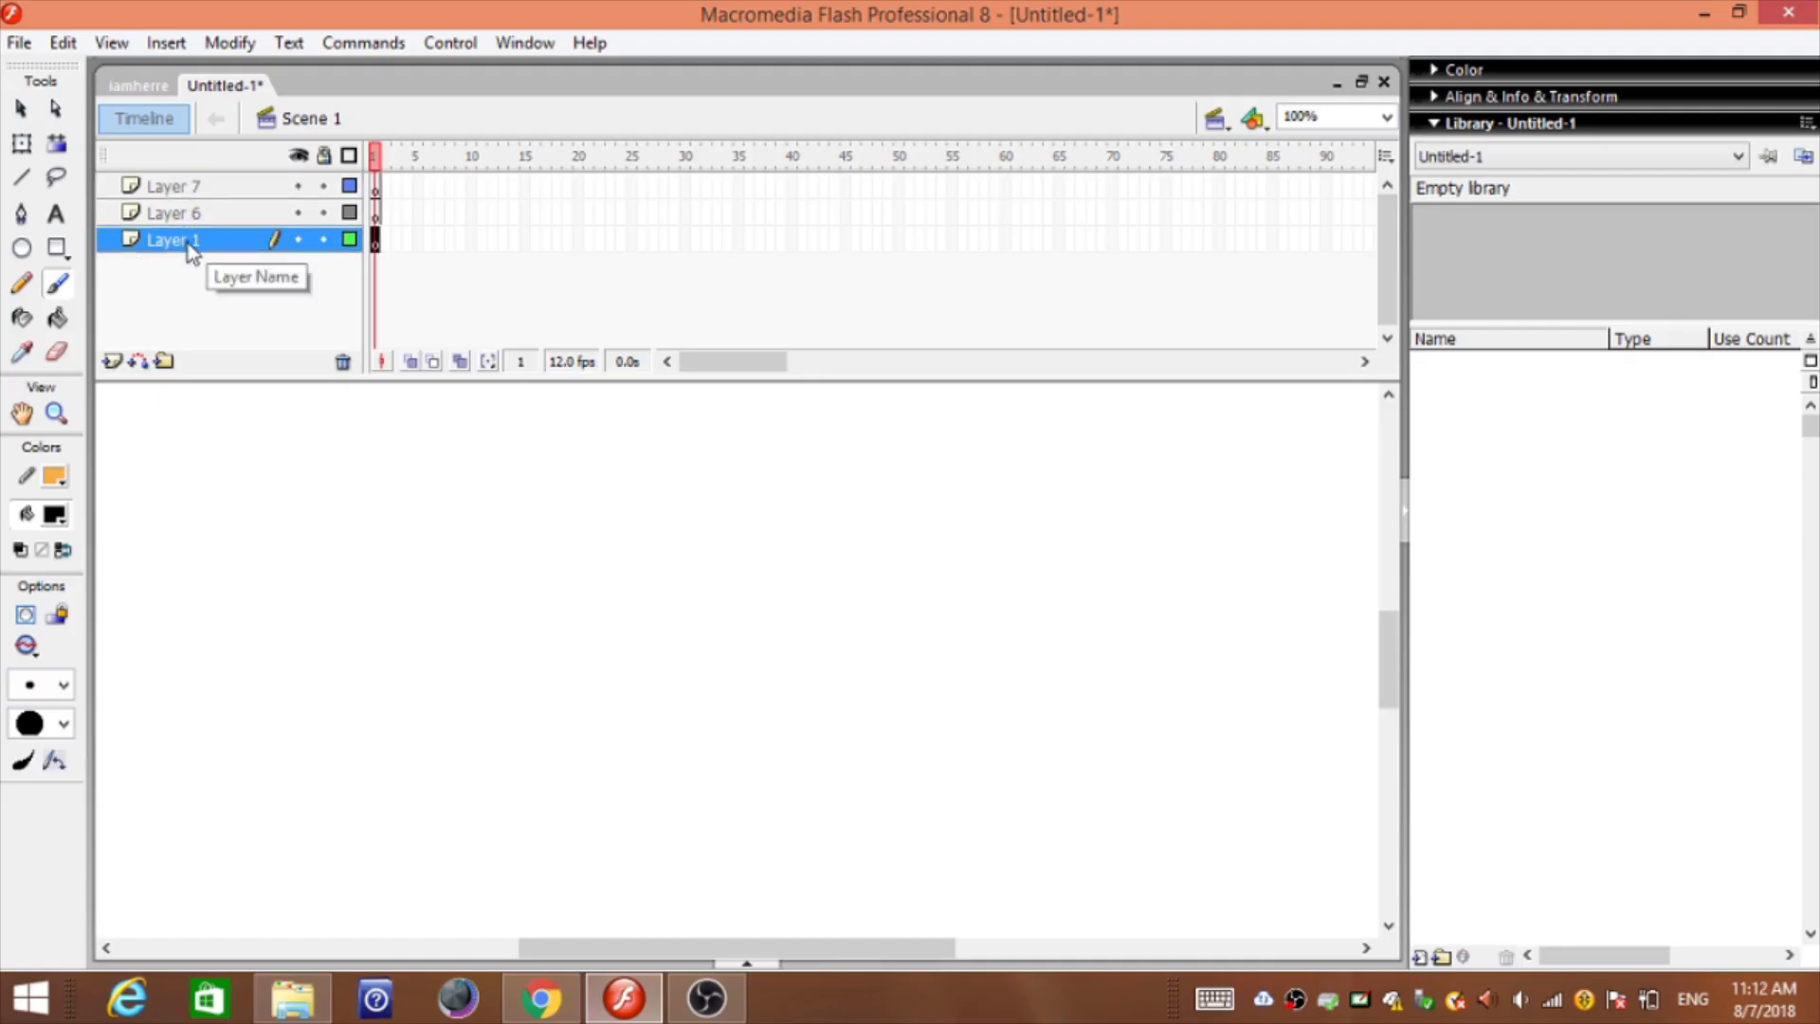
drag(408, 550, 981, 648)
drag(458, 494, 890, 579)
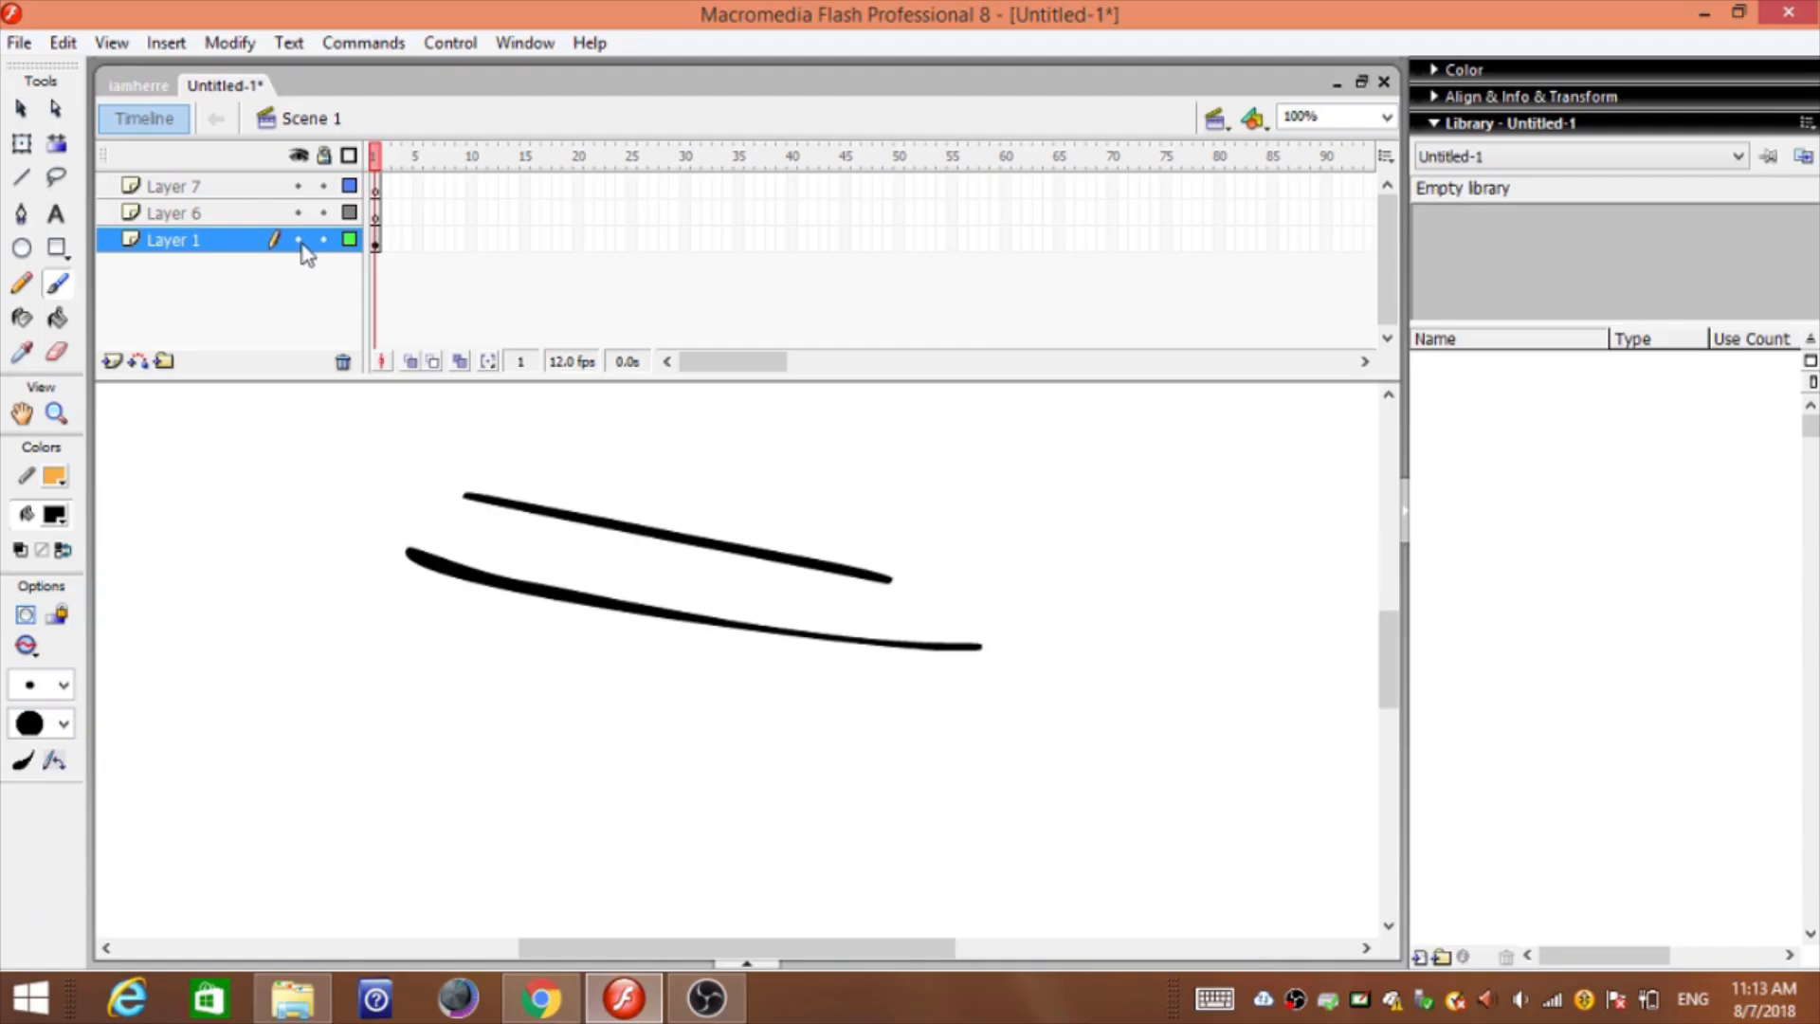
Toggle the visibility of Layer 1 off and on several times
click(297, 240)
click(297, 240)
click(297, 239)
click(298, 239)
click(297, 240)
Lock Layer 1, make Layer 6 active and try erasing over the two black strokes
click(180, 217)
click(181, 237)
click(196, 222)
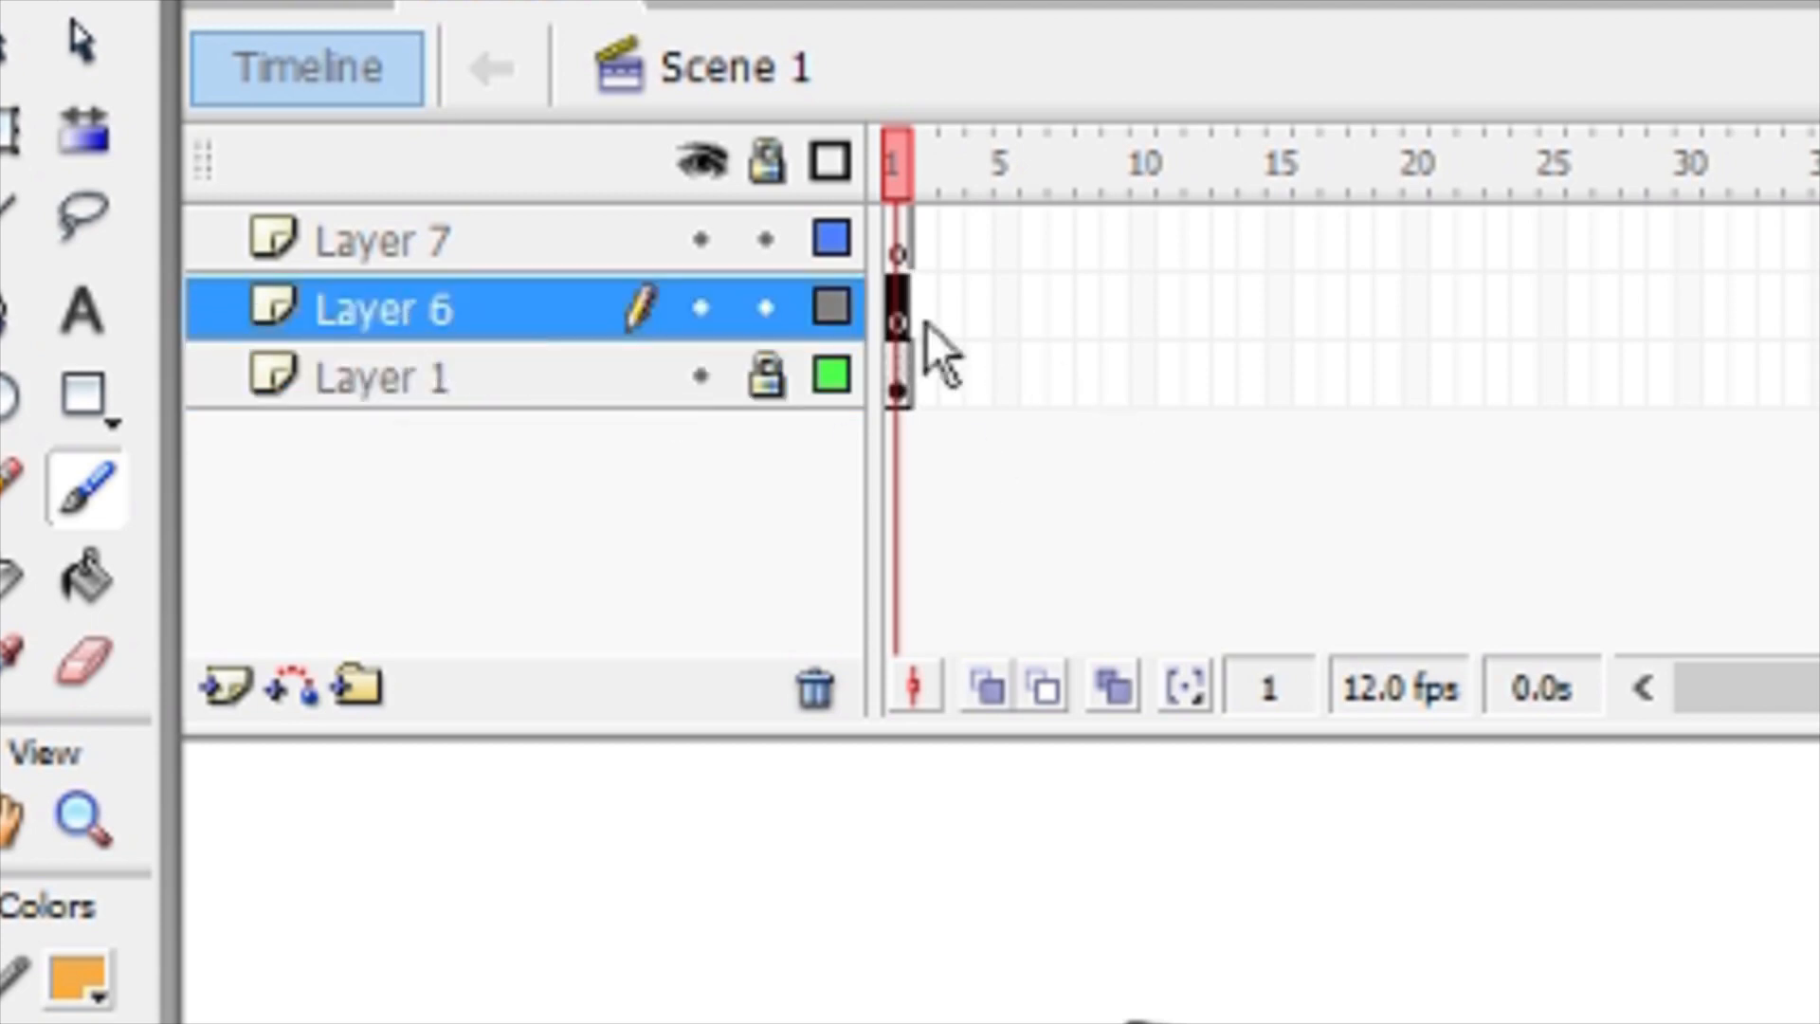
key(e)
mouse_move(635, 502)
mouse_down()
mouse_move(583, 502)
mouse_move(666, 477)
mouse_move(650, 529)
mouse_move(609, 528)
mouse_up()
mouse_move(763, 548)
mouse_down()
mouse_move(681, 570)
mouse_move(530, 504)
mouse_move(663, 576)
mouse_up()
Paint a brush stroke on Layer 6 and undo it, and try painting on the locked Layer 1
key(b)
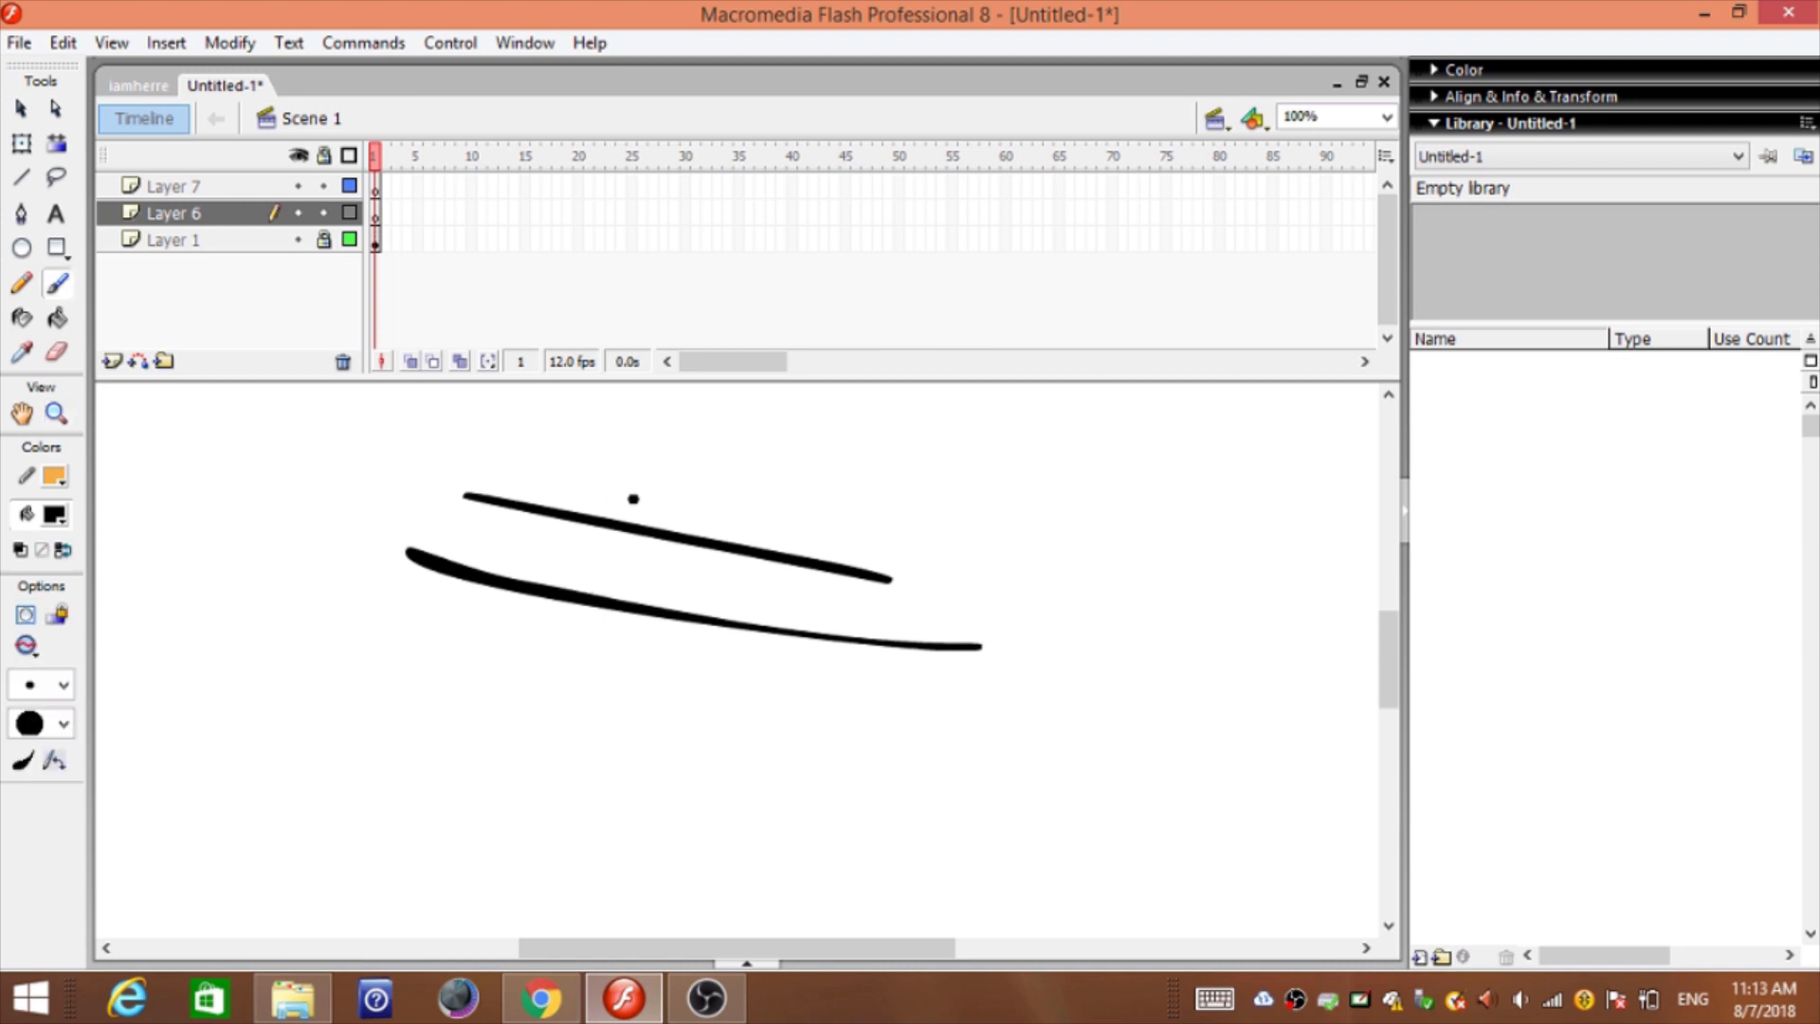
drag(633, 498, 431, 657)
key(ctrl+z)
click(240, 244)
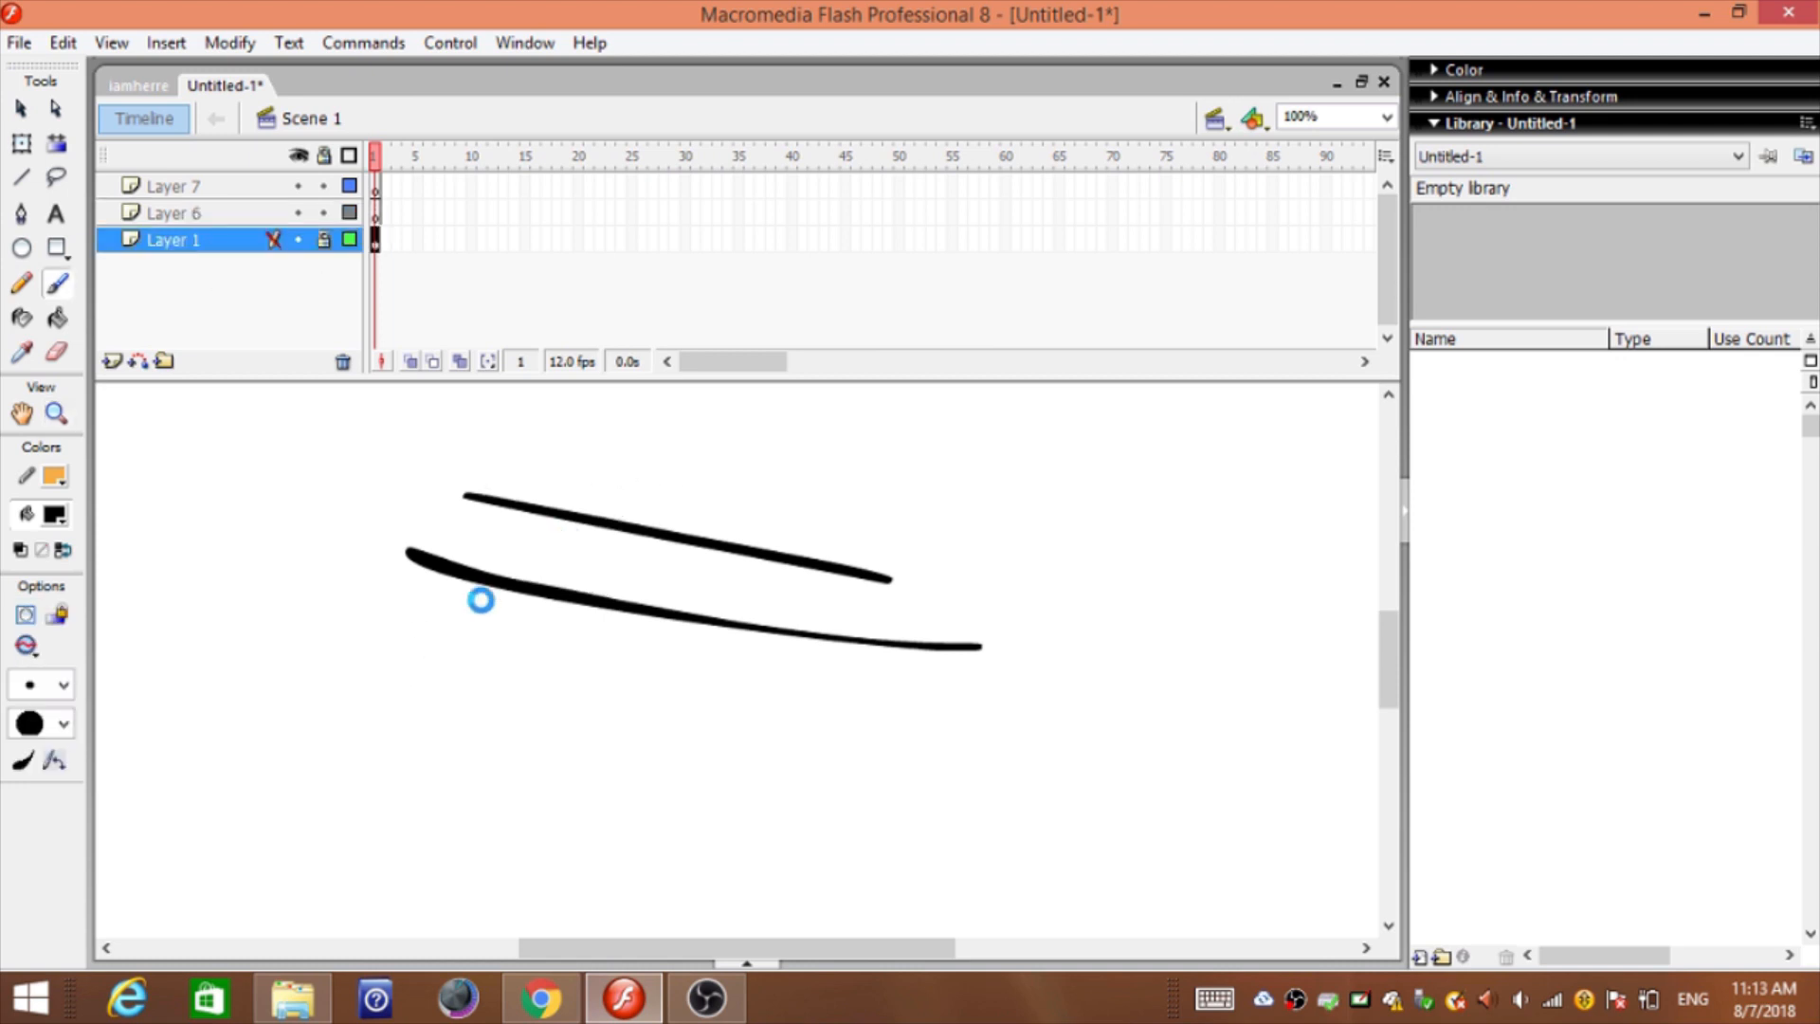
click(480, 598)
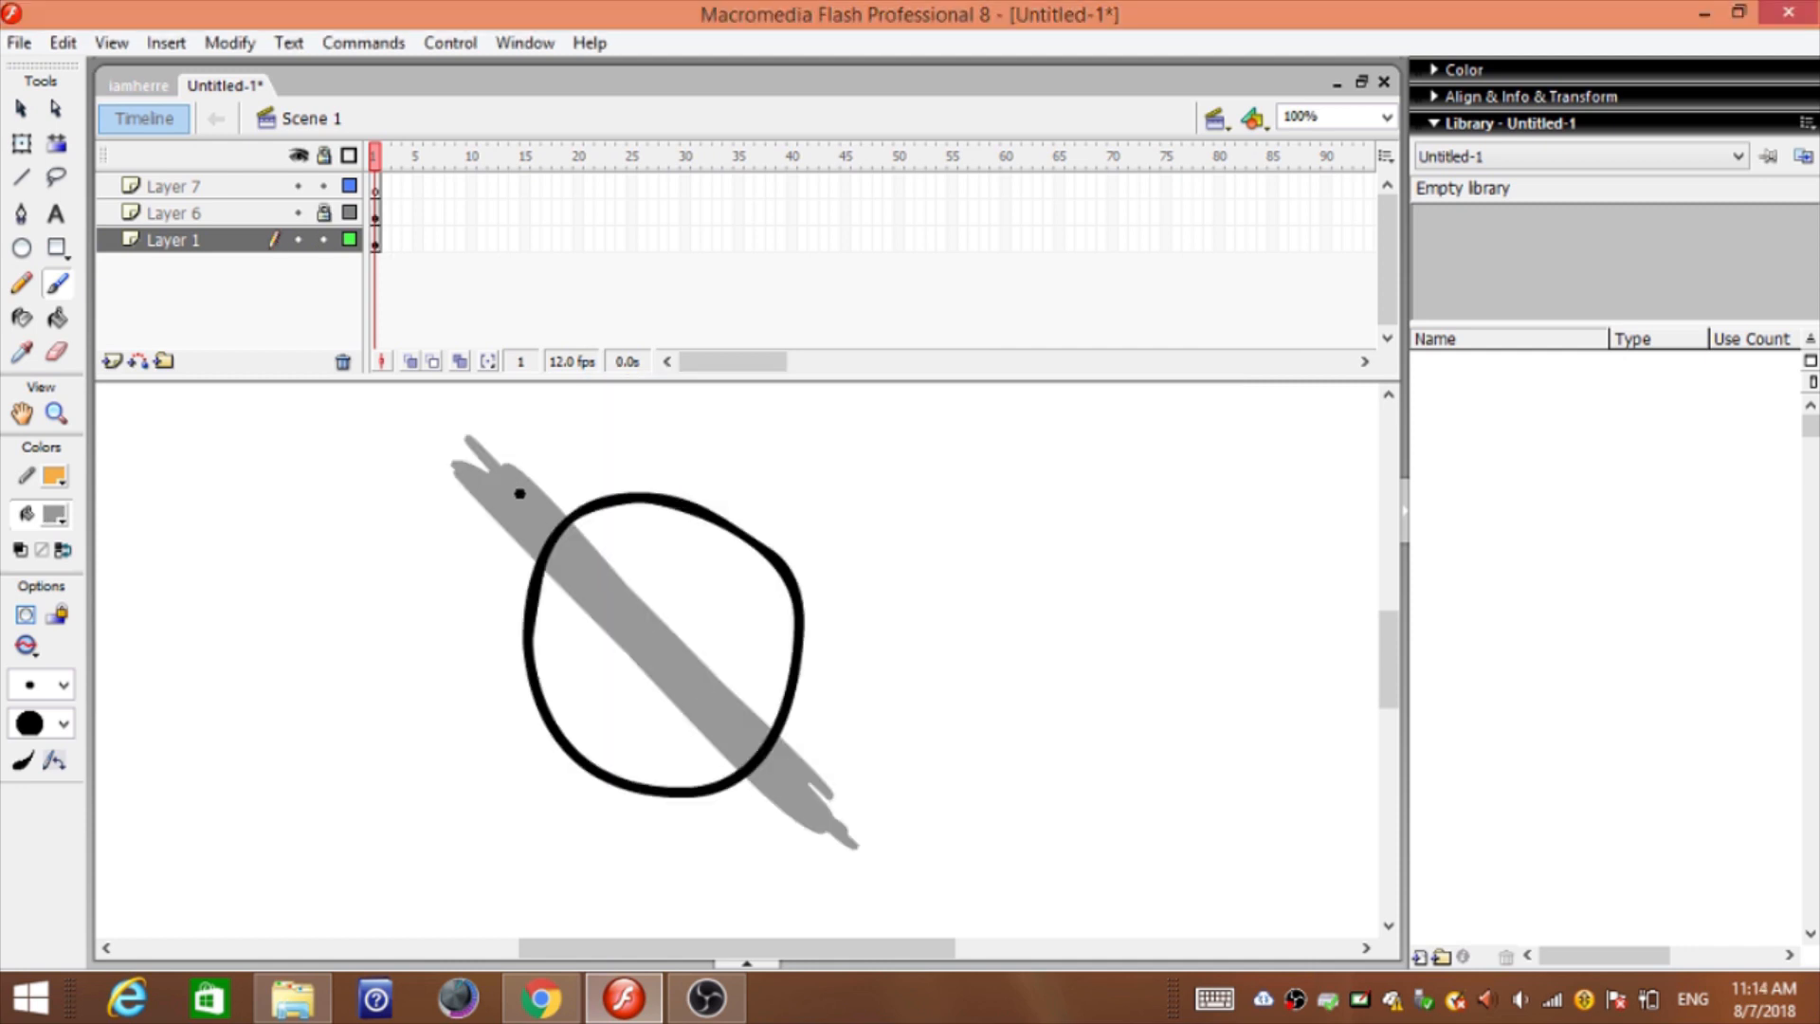
Erase the black circle's outline on unlocked Layer 6 where the grey stripe crosses it, keeping Layer 1 locked while erasing
key(e)
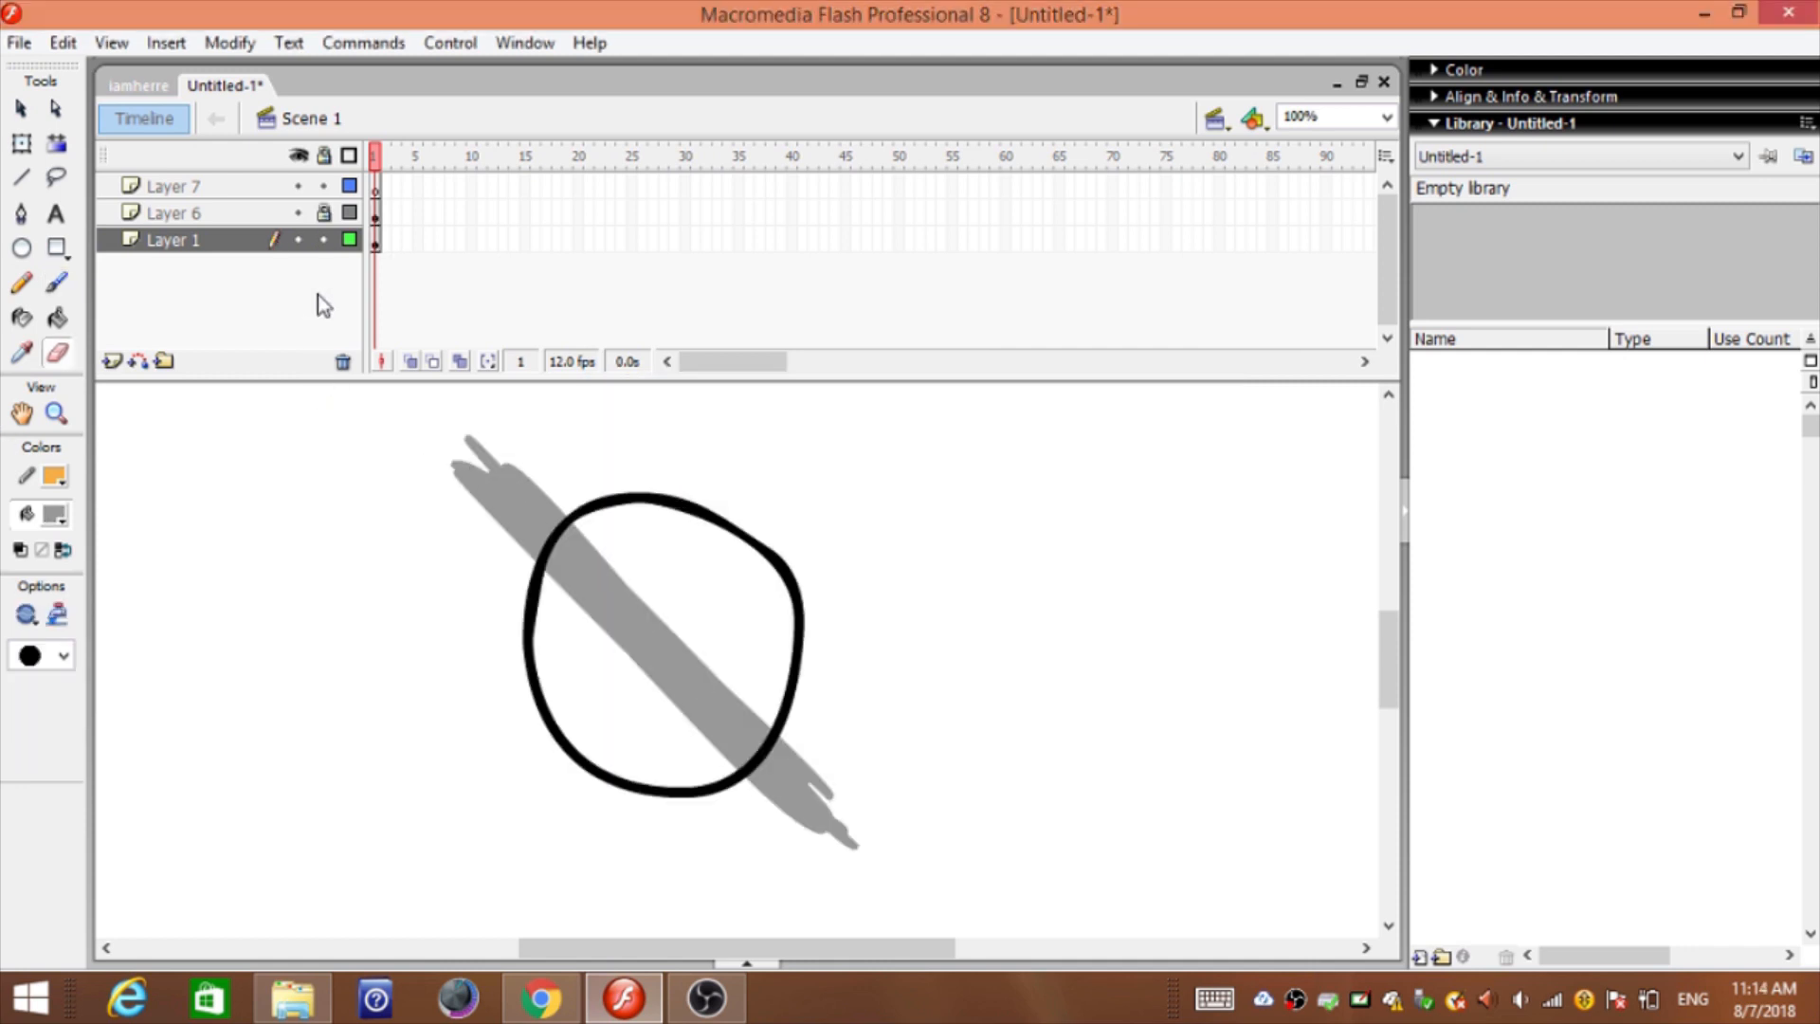
click(348, 243)
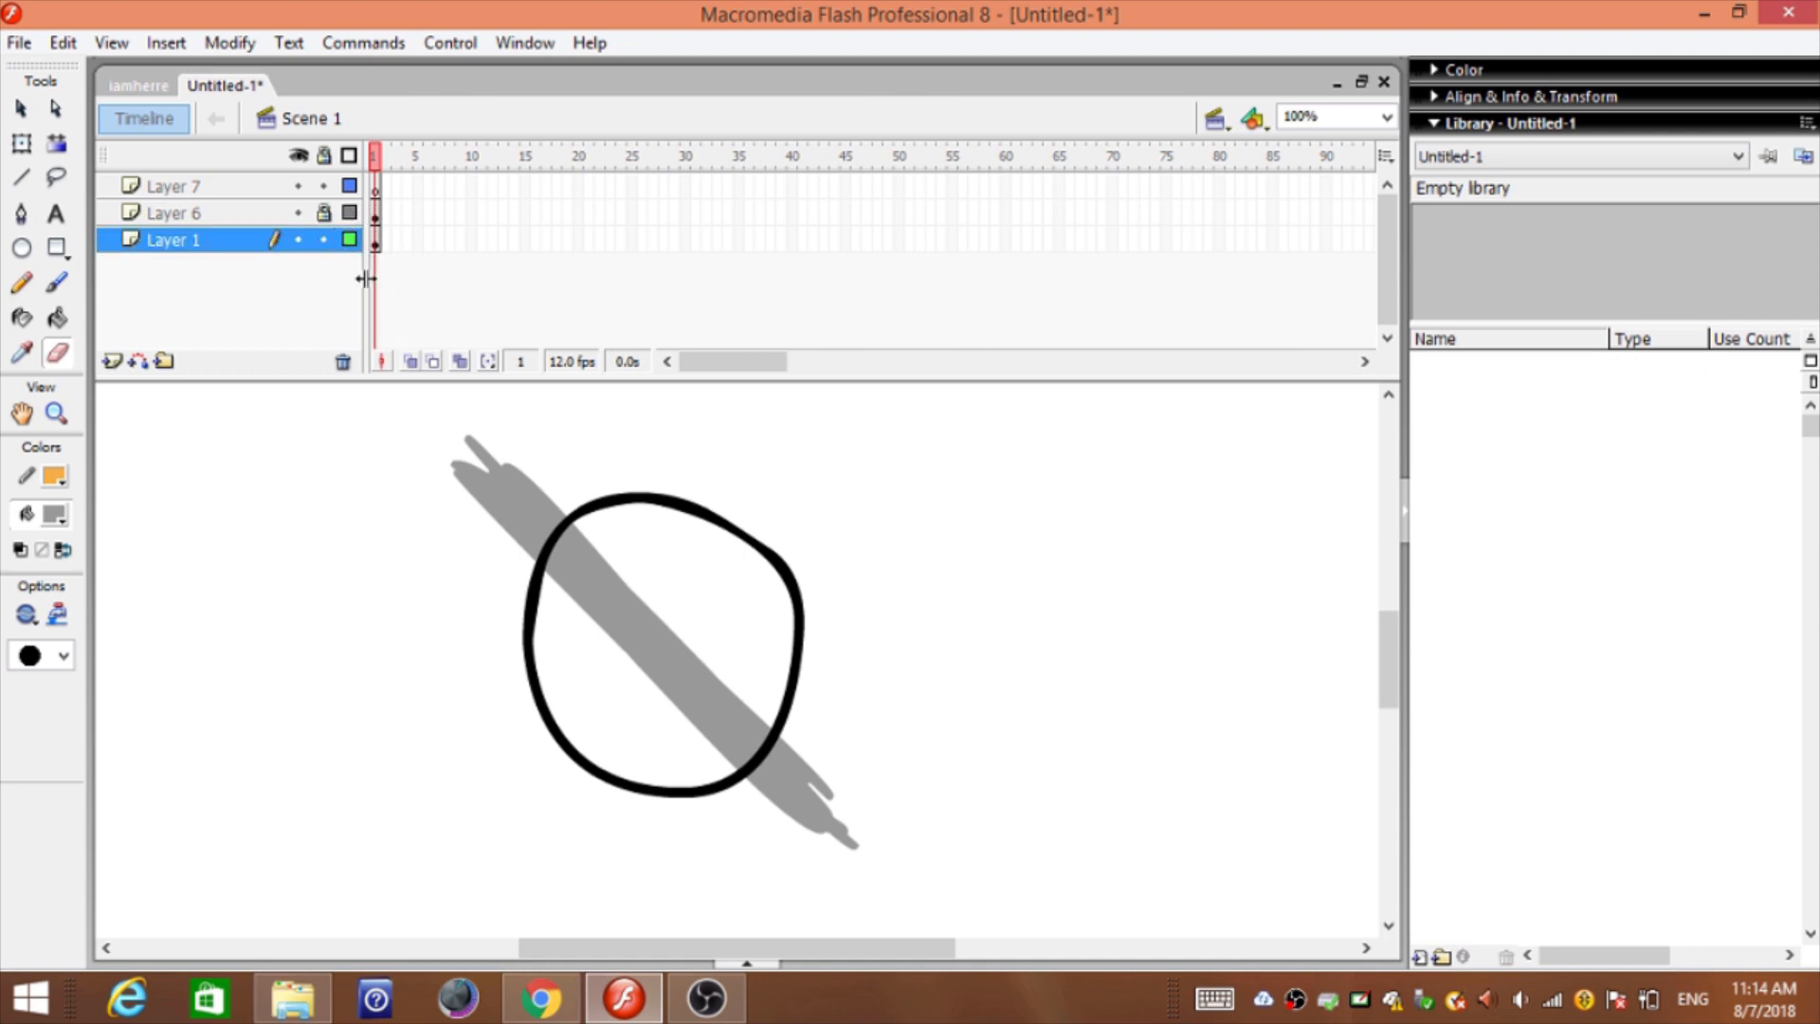
click(327, 211)
click(326, 239)
drag(529, 523, 579, 579)
drag(534, 524, 565, 528)
mouse_move(755, 752)
mouse_down()
mouse_move(782, 782)
mouse_move(746, 728)
mouse_up()
click(324, 240)
Paint a small grey circle with a curved tail beside the striped circle on Layer 1, undoing stray strokes
key(b)
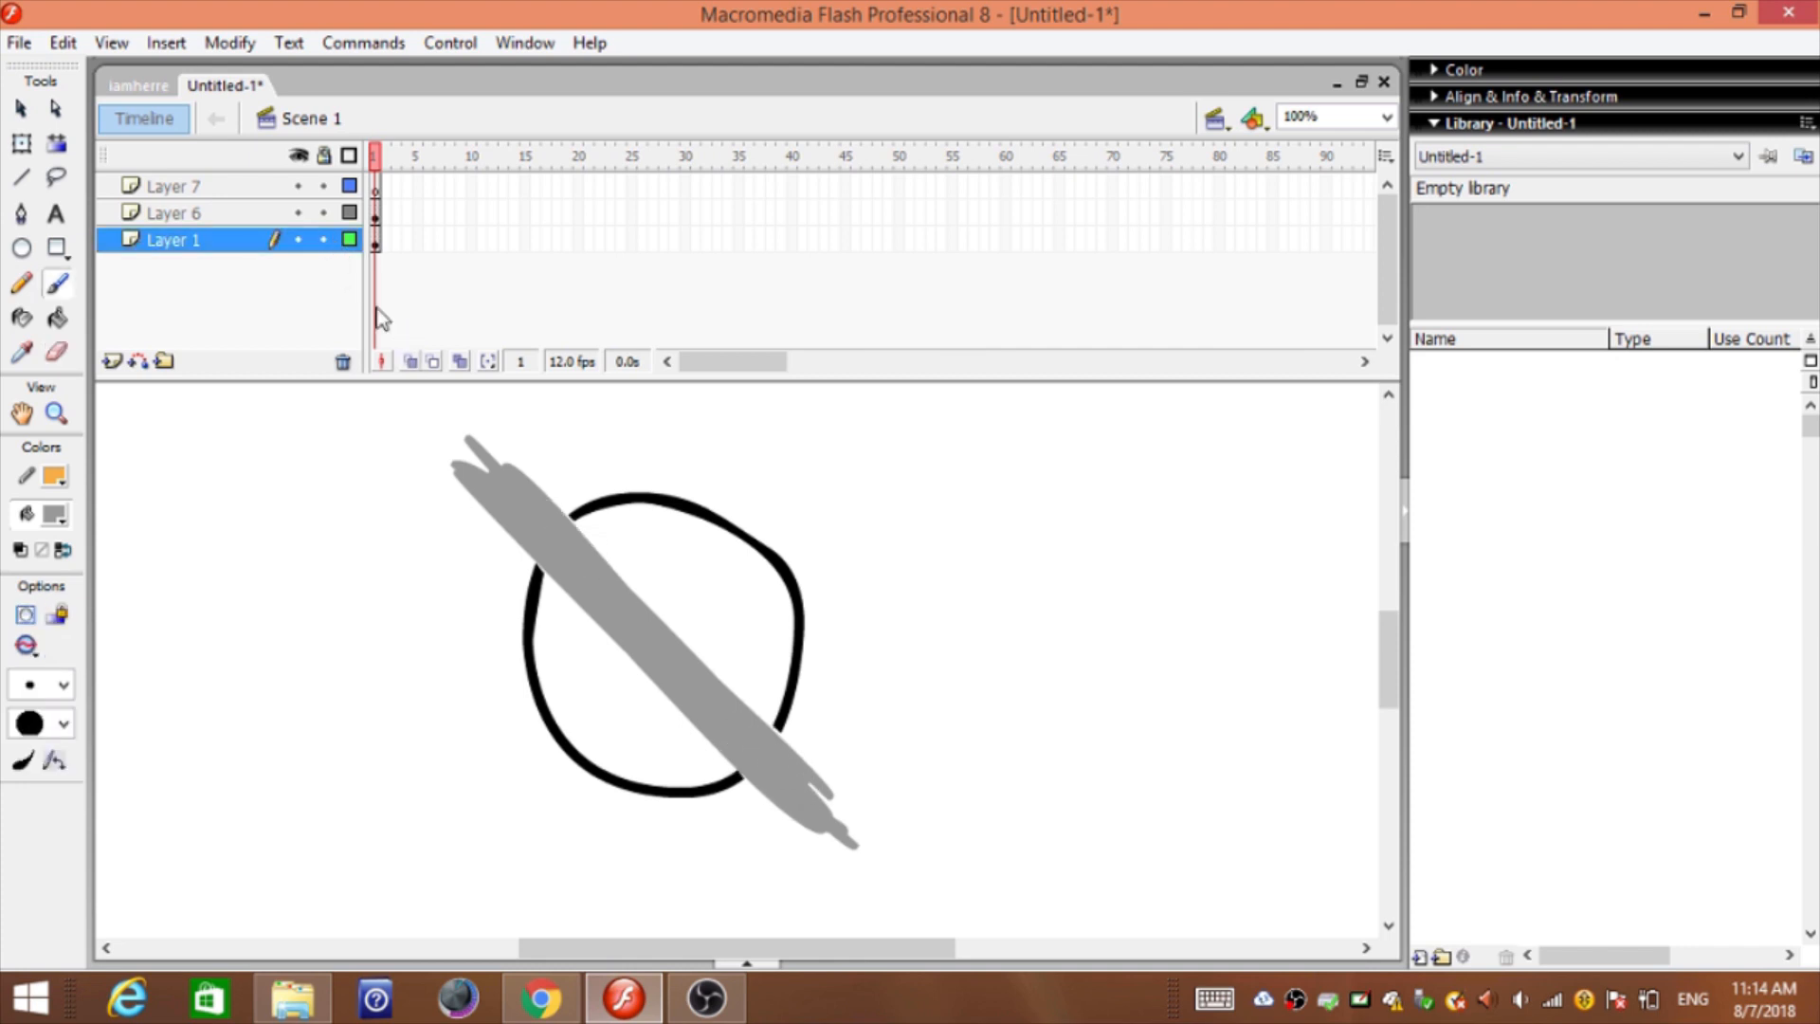
mouse_move(993, 424)
mouse_down()
mouse_move(1007, 568)
mouse_move(988, 428)
mouse_up()
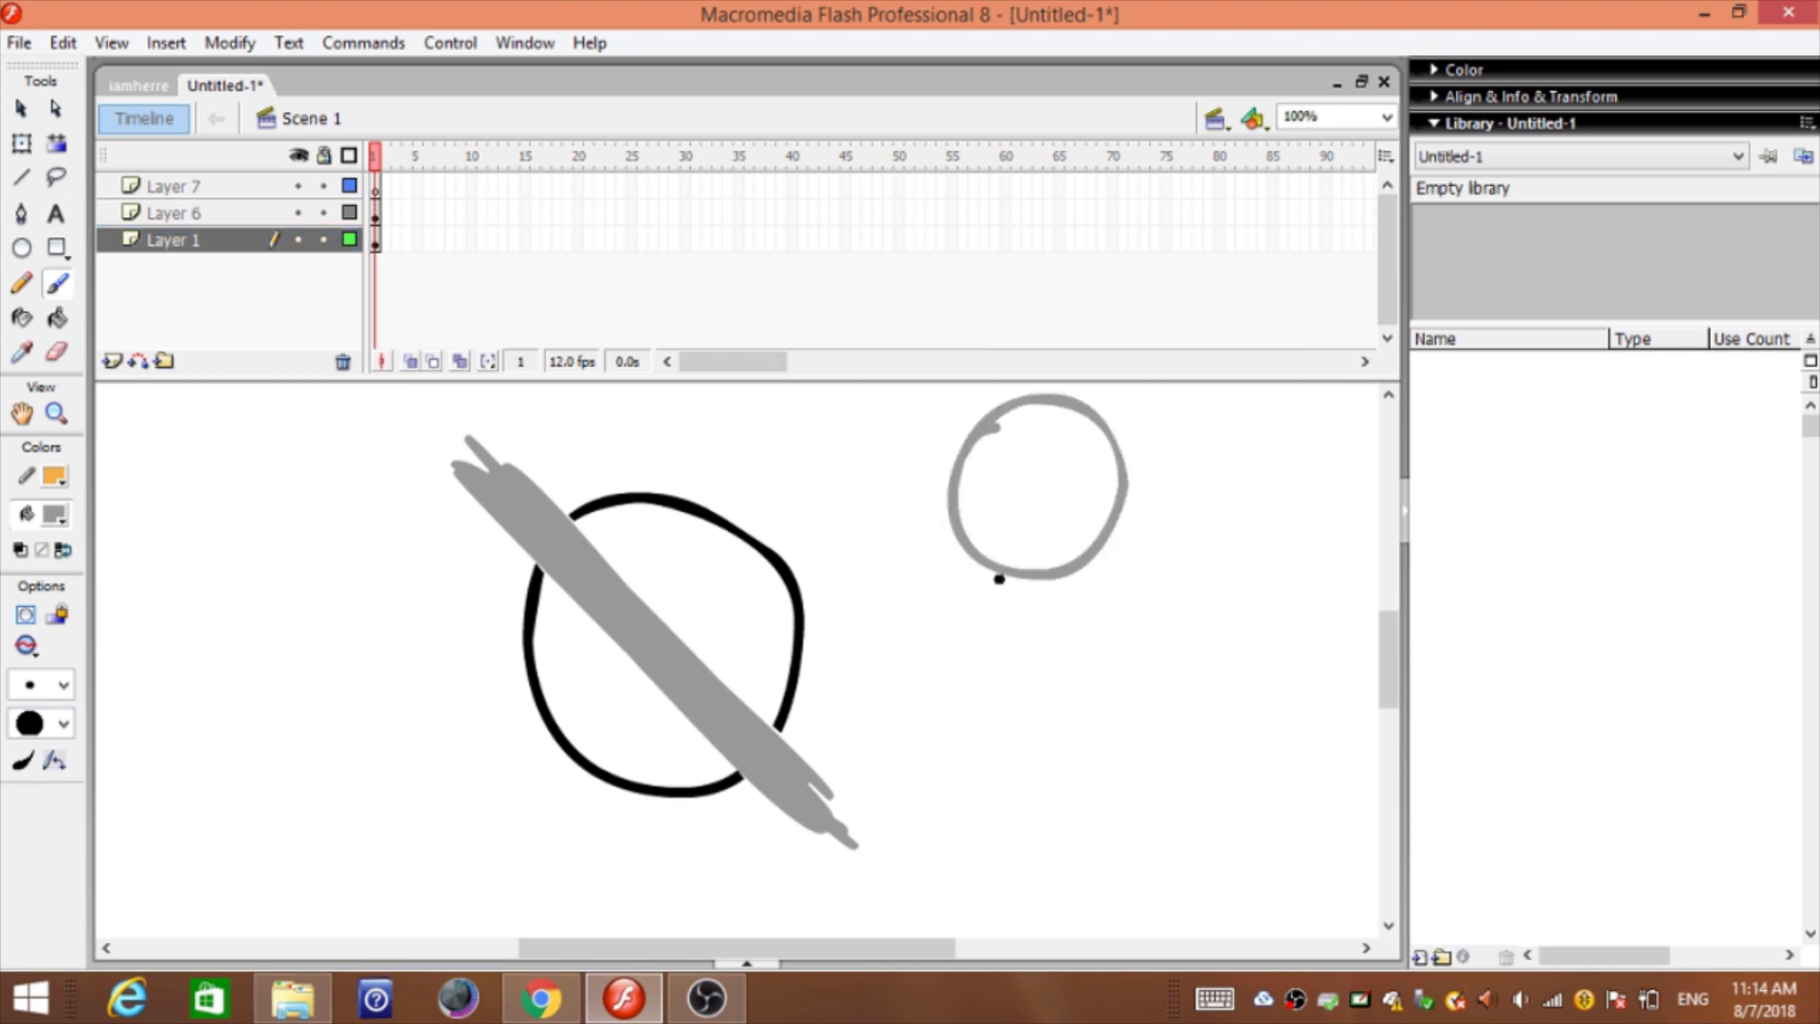
drag(982, 550, 894, 772)
key(ctrl+z)
key(ctrl+z)
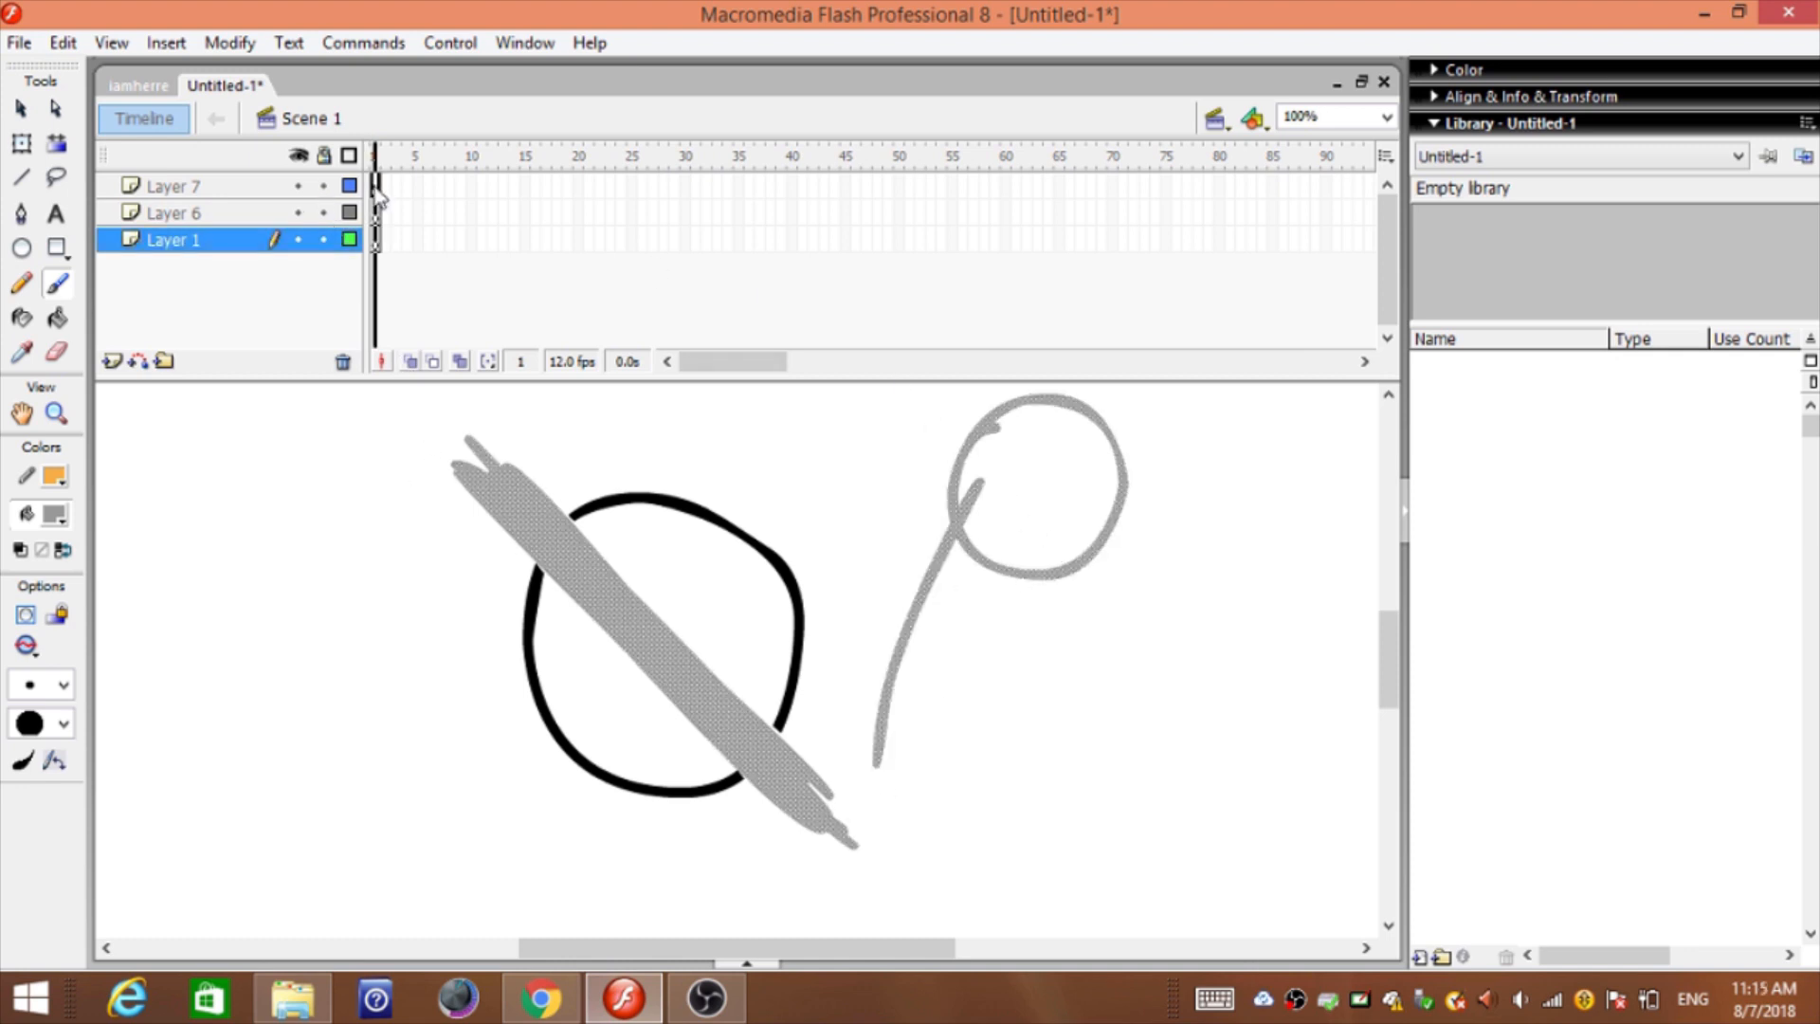
Select the first frame of Layer 7, Layer 6 and Layer 1 in turn to examine each layer's contents
click(375, 189)
click(375, 215)
click(376, 188)
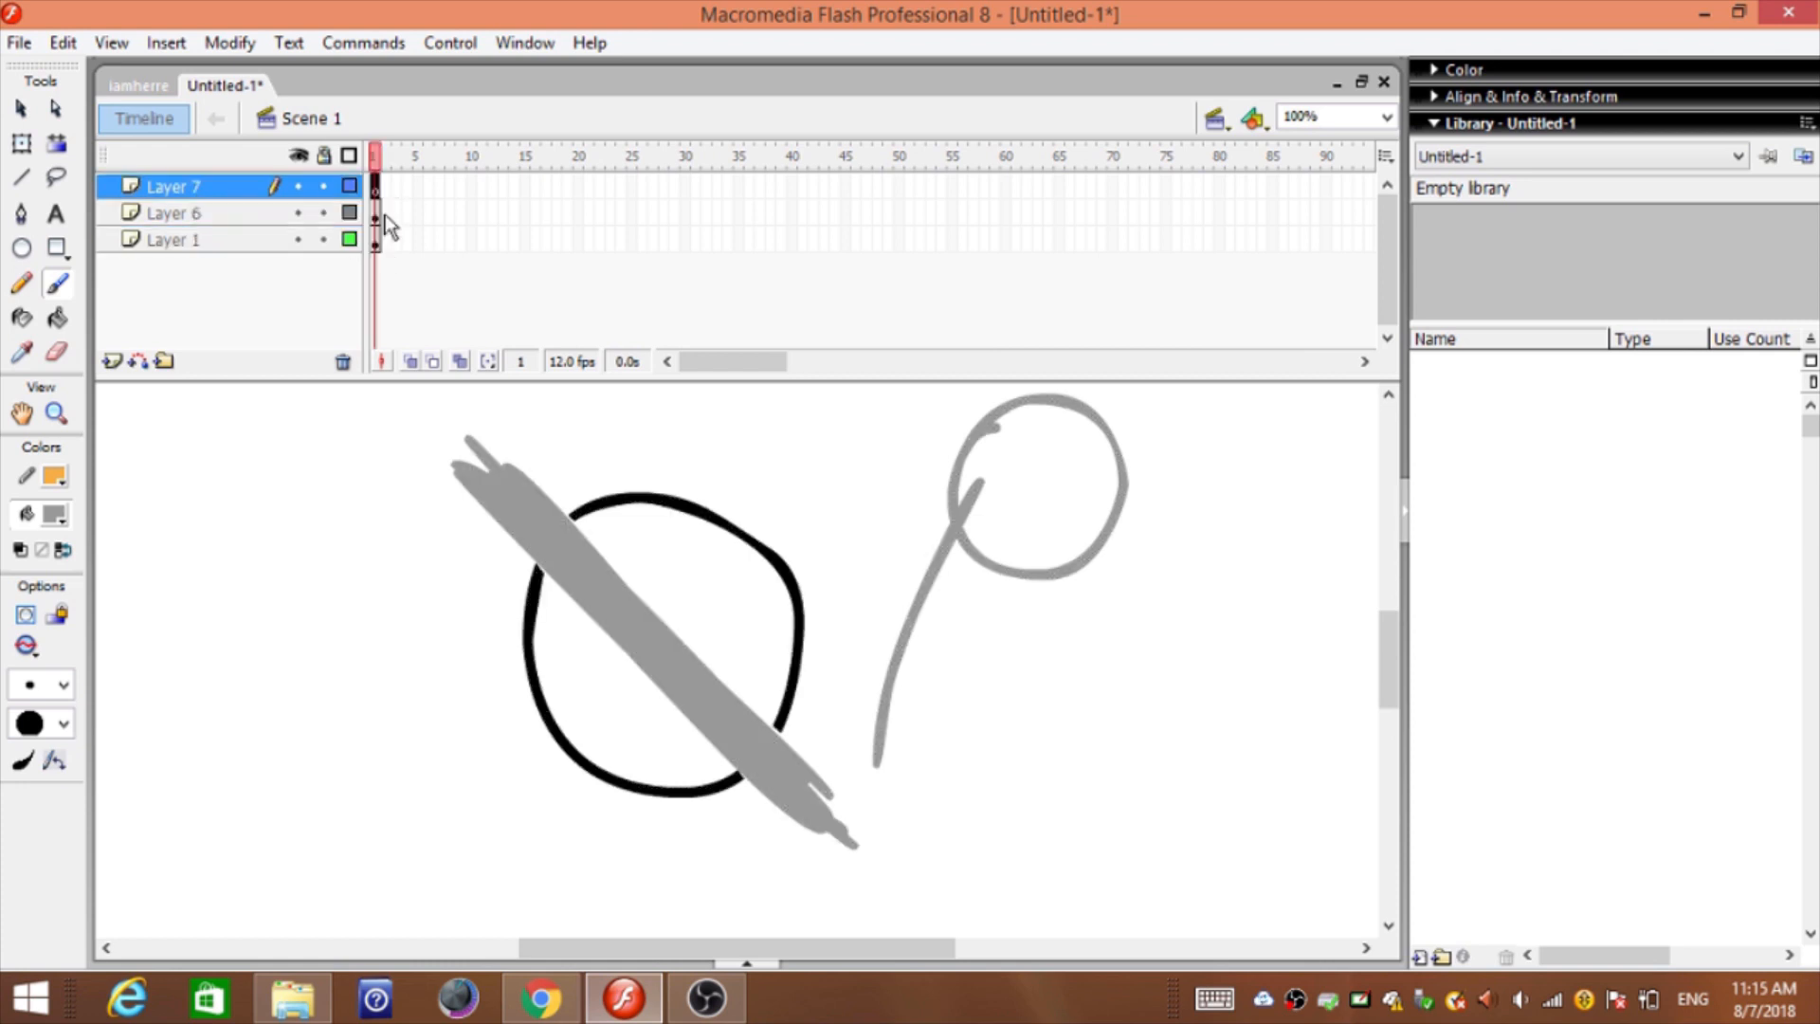
click(376, 215)
click(376, 239)
click(376, 214)
click(376, 240)
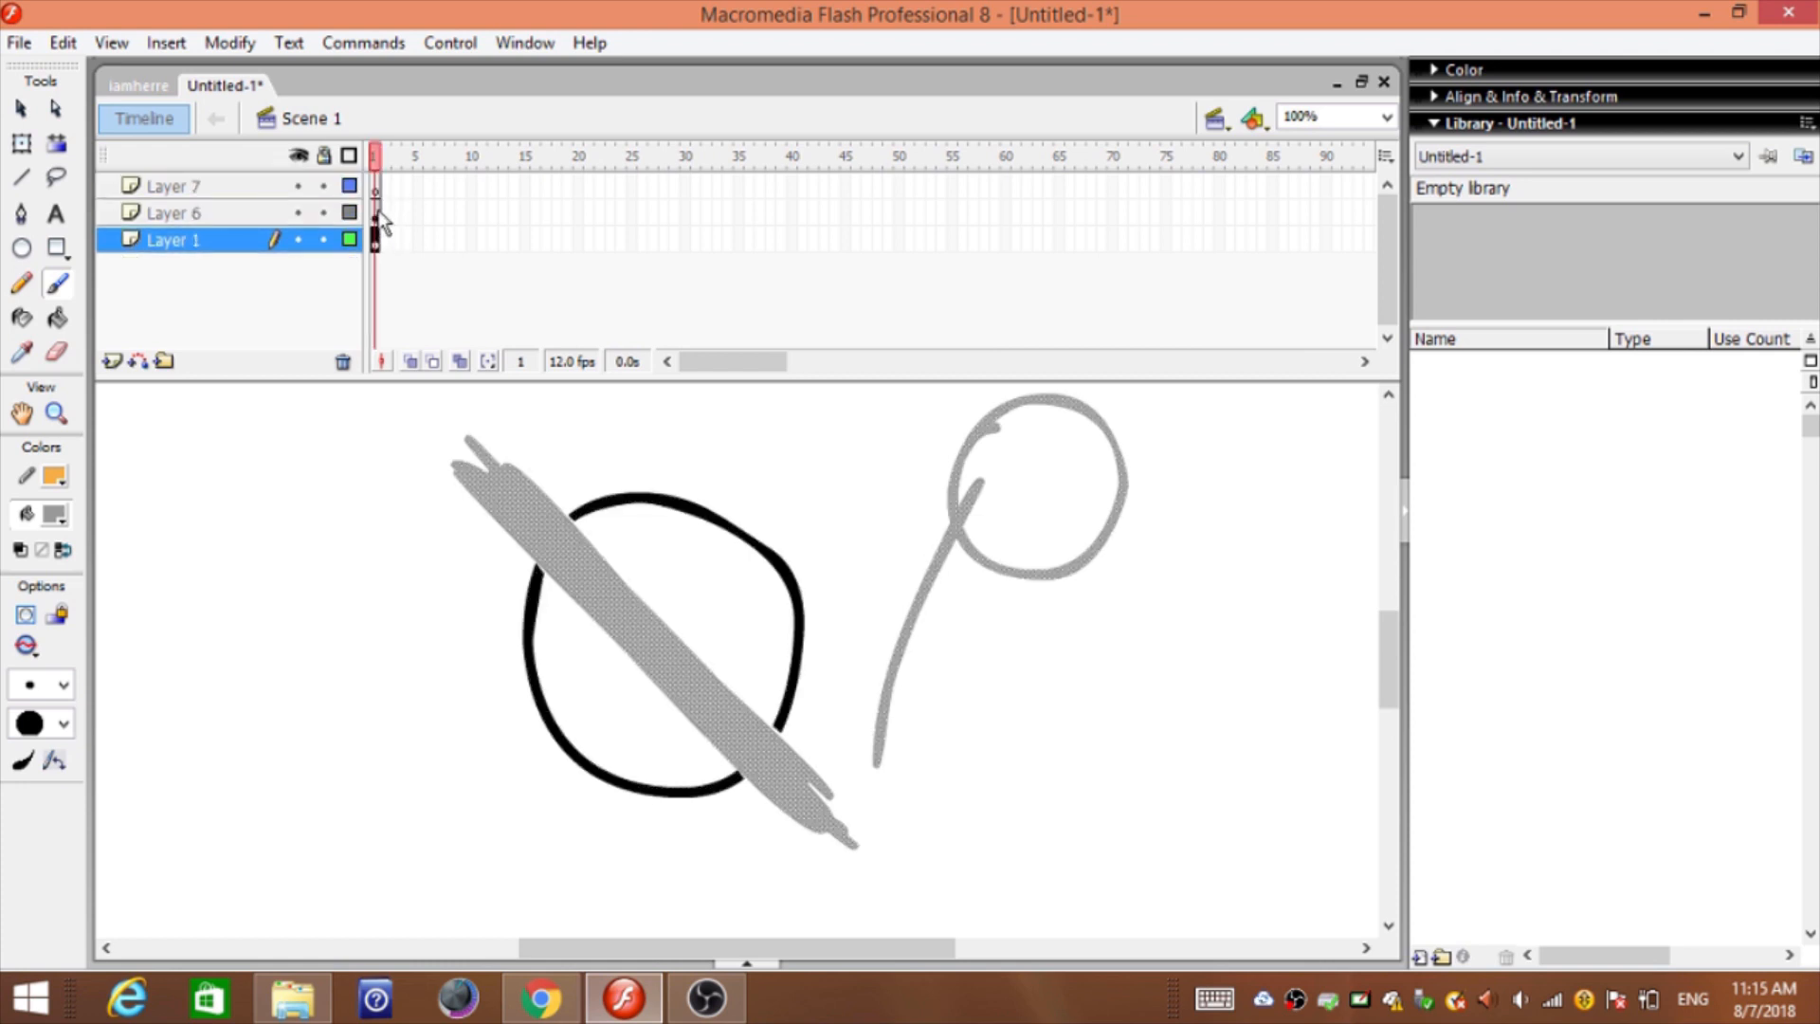
click(375, 188)
click(375, 214)
click(376, 240)
click(375, 189)
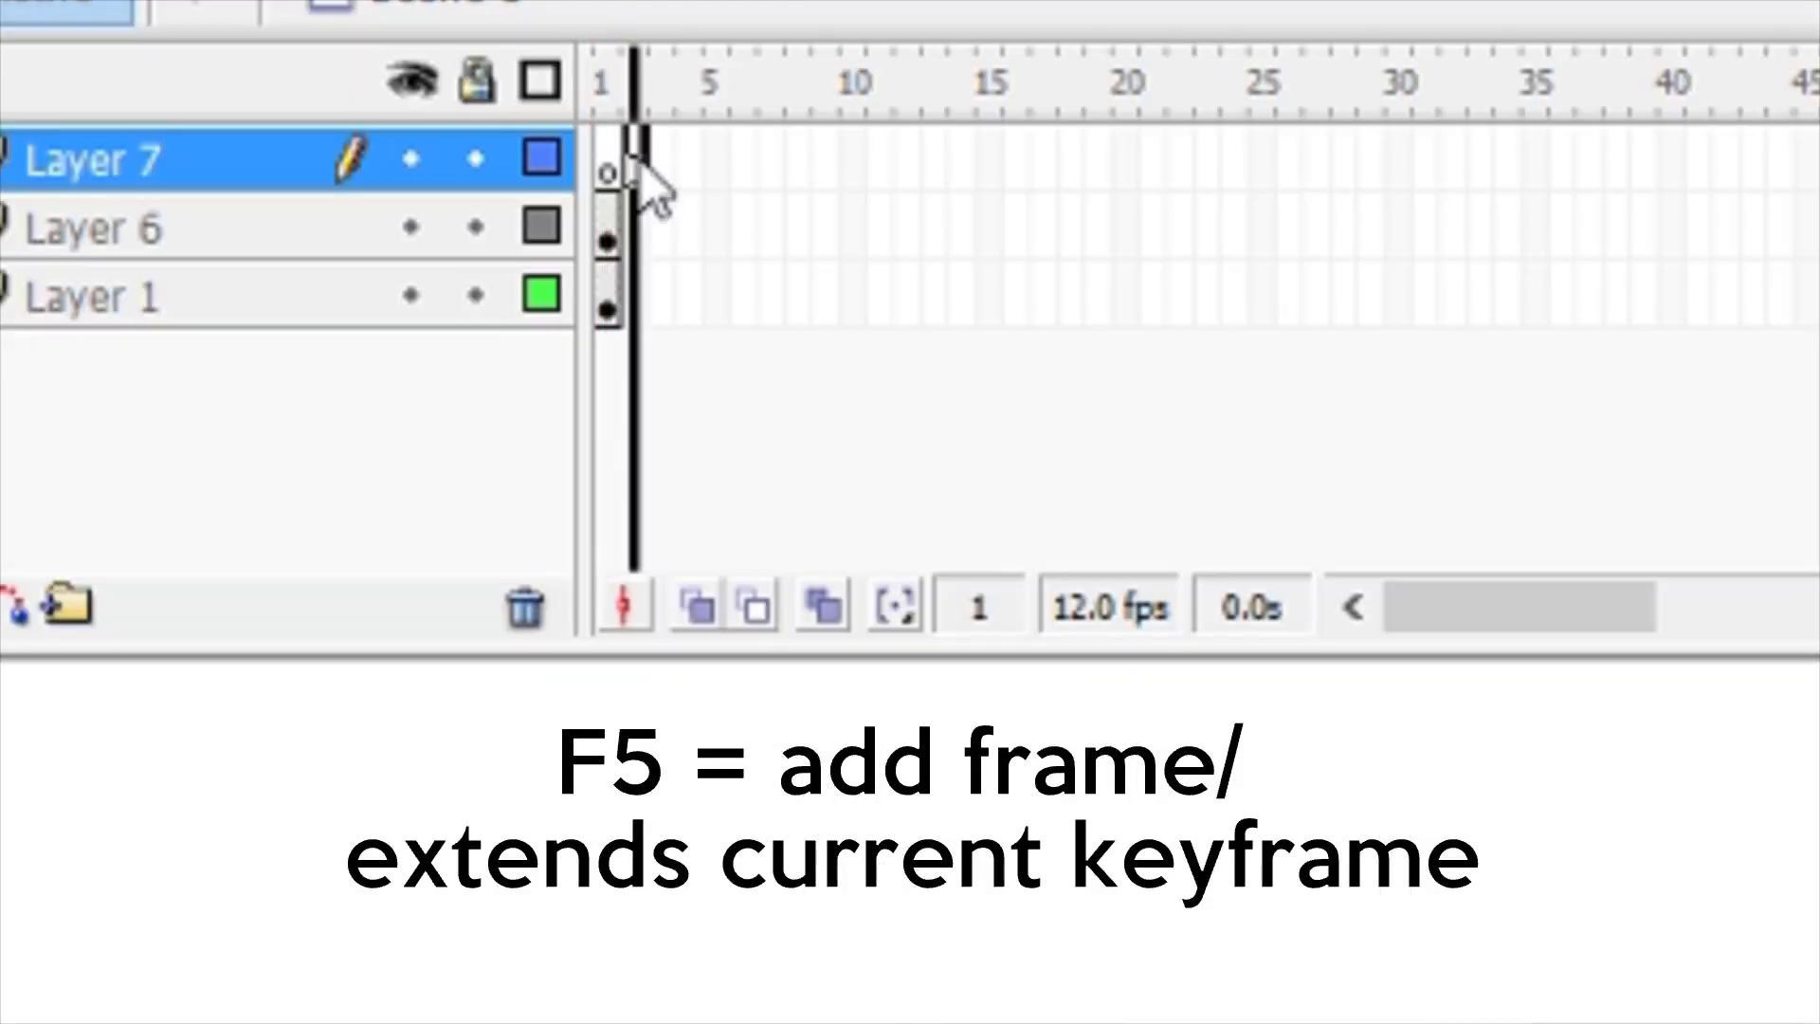
Add frames to Layer 7 so that its first keyframe extends to frame 5
click(387, 189)
key(F5)
key(F5)
key(F5)
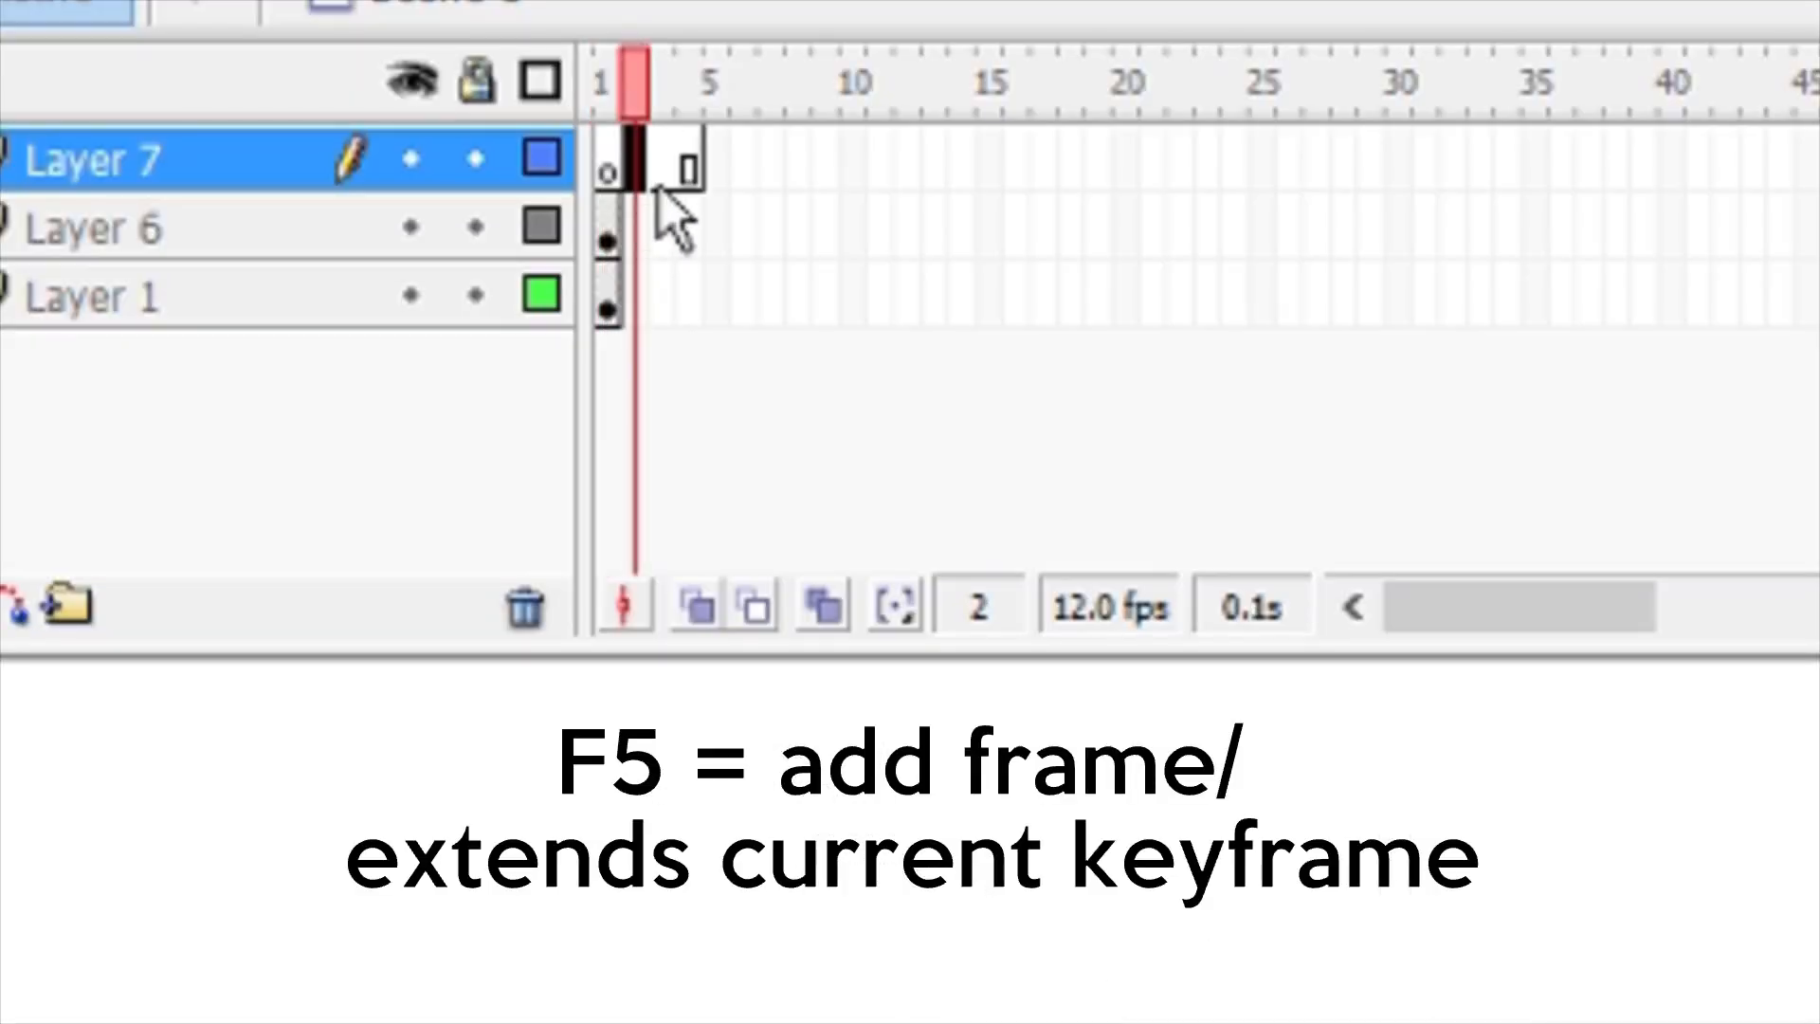
key(Return)
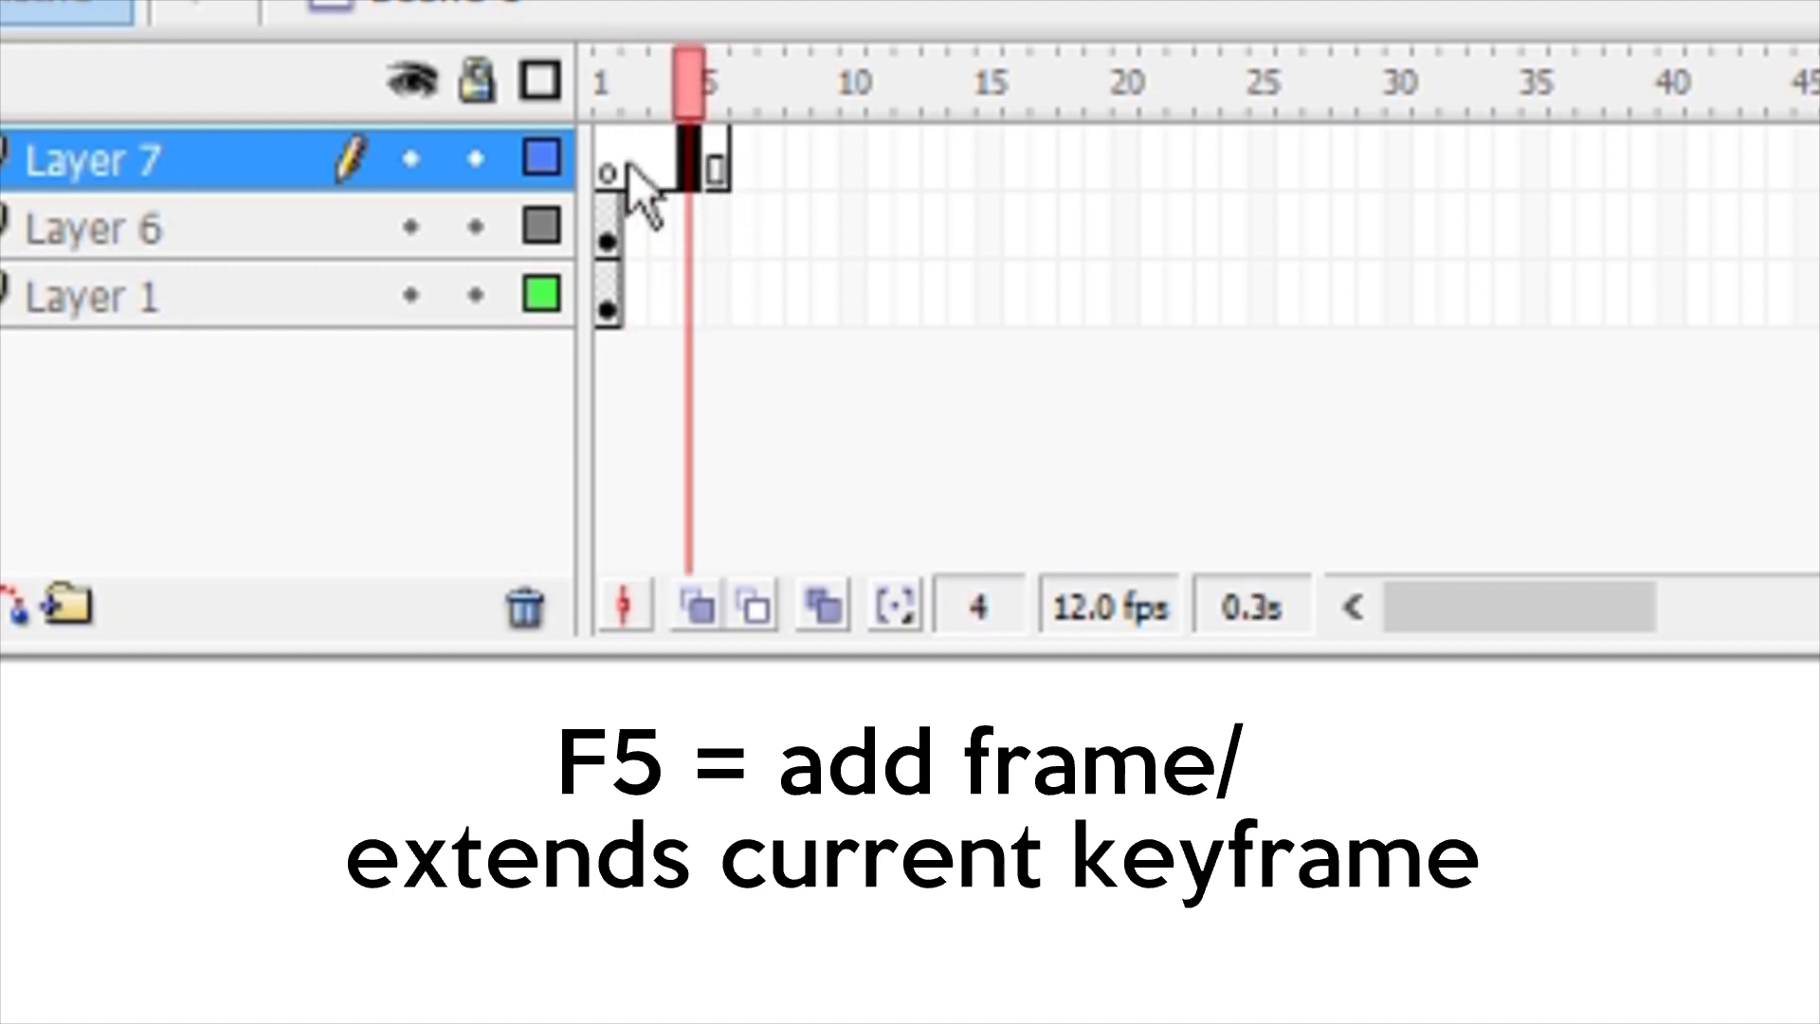
click(709, 161)
click(607, 159)
click(711, 163)
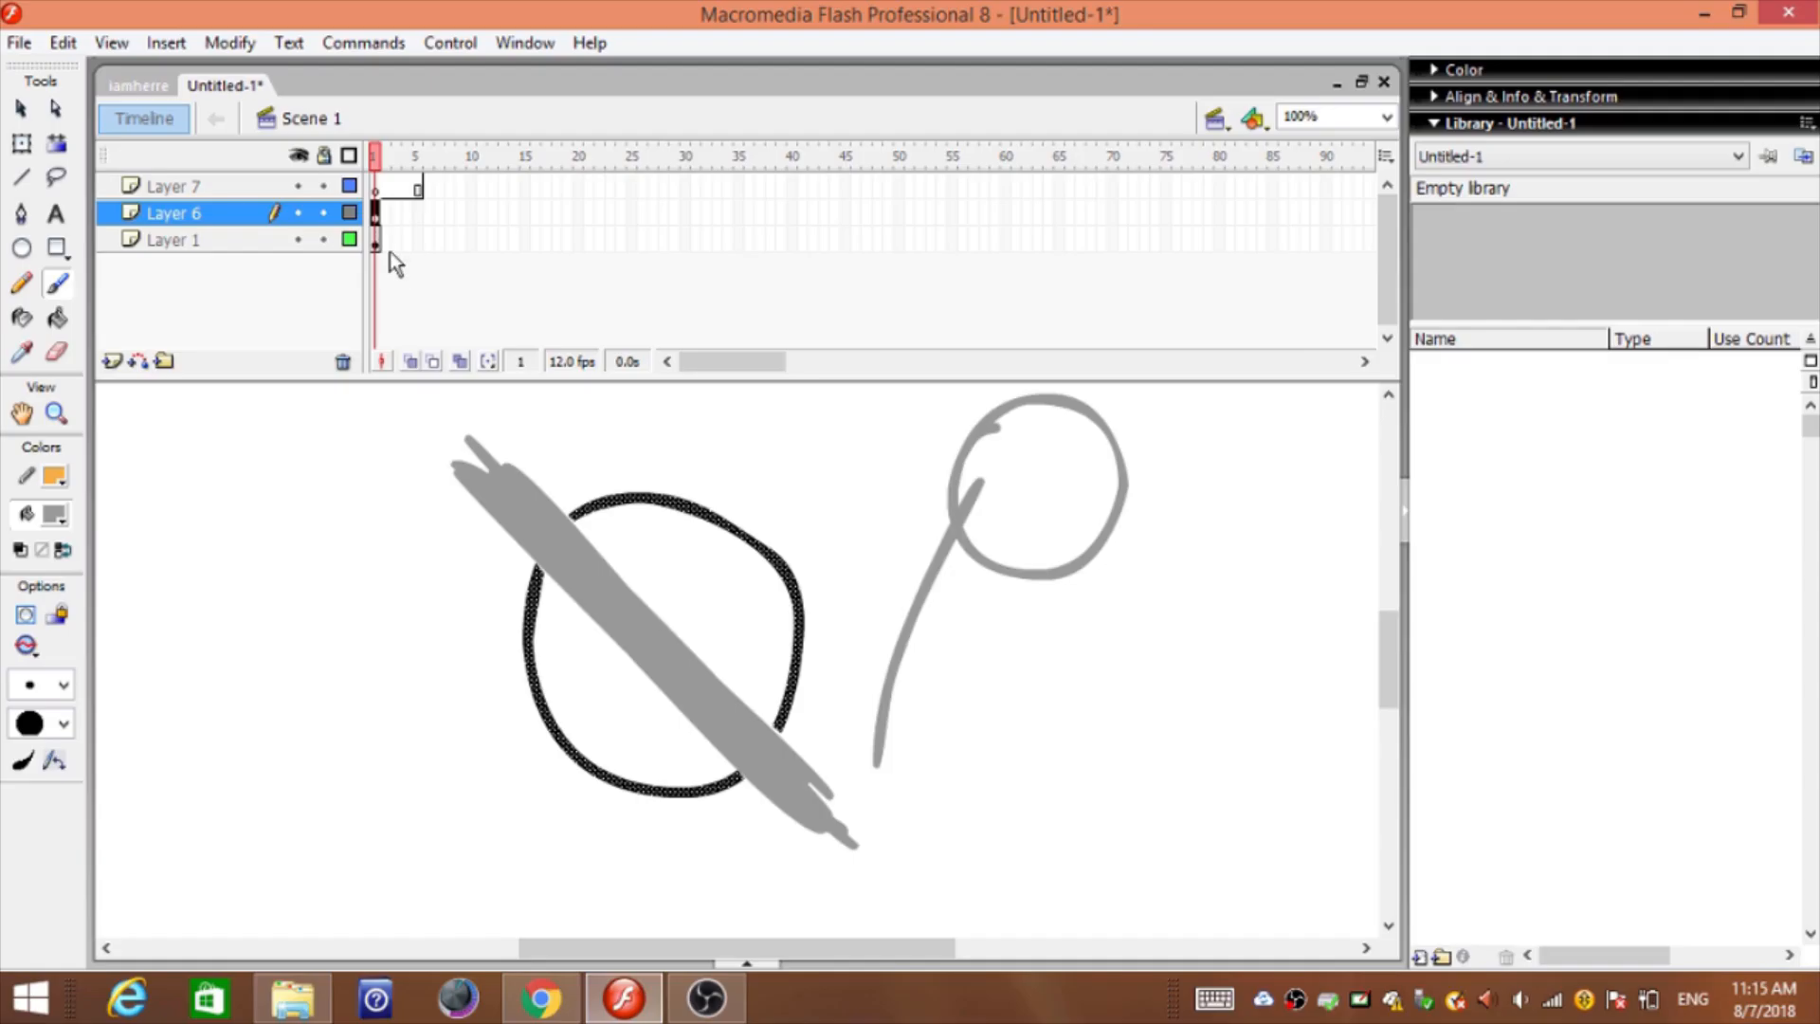
Add frames to Layer 6 so that the black circle's keyframe extends to frame 5
click(382, 241)
click(377, 219)
key(F5)
key(F5)
key(F5)
key(F5)
click(408, 189)
click(417, 217)
click(385, 216)
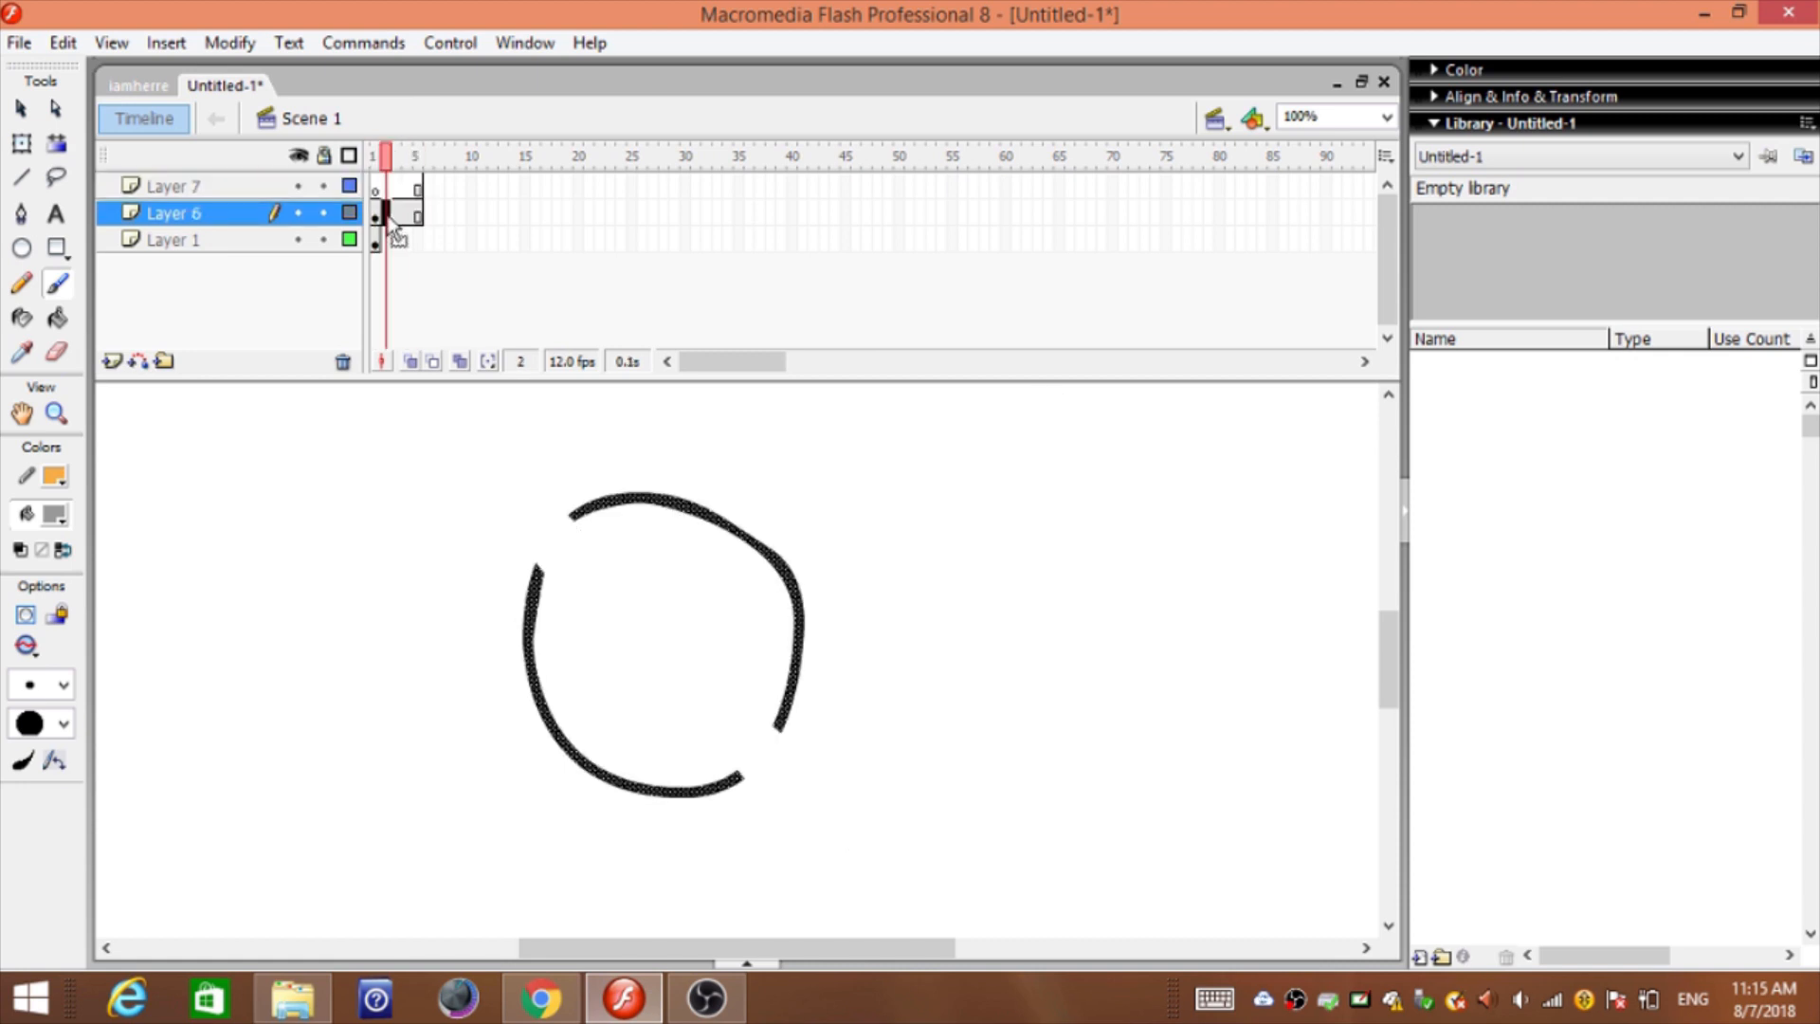
Extend Layer 1's keyframe to frame 5 after comparing the first two frames of Layer 6
click(376, 242)
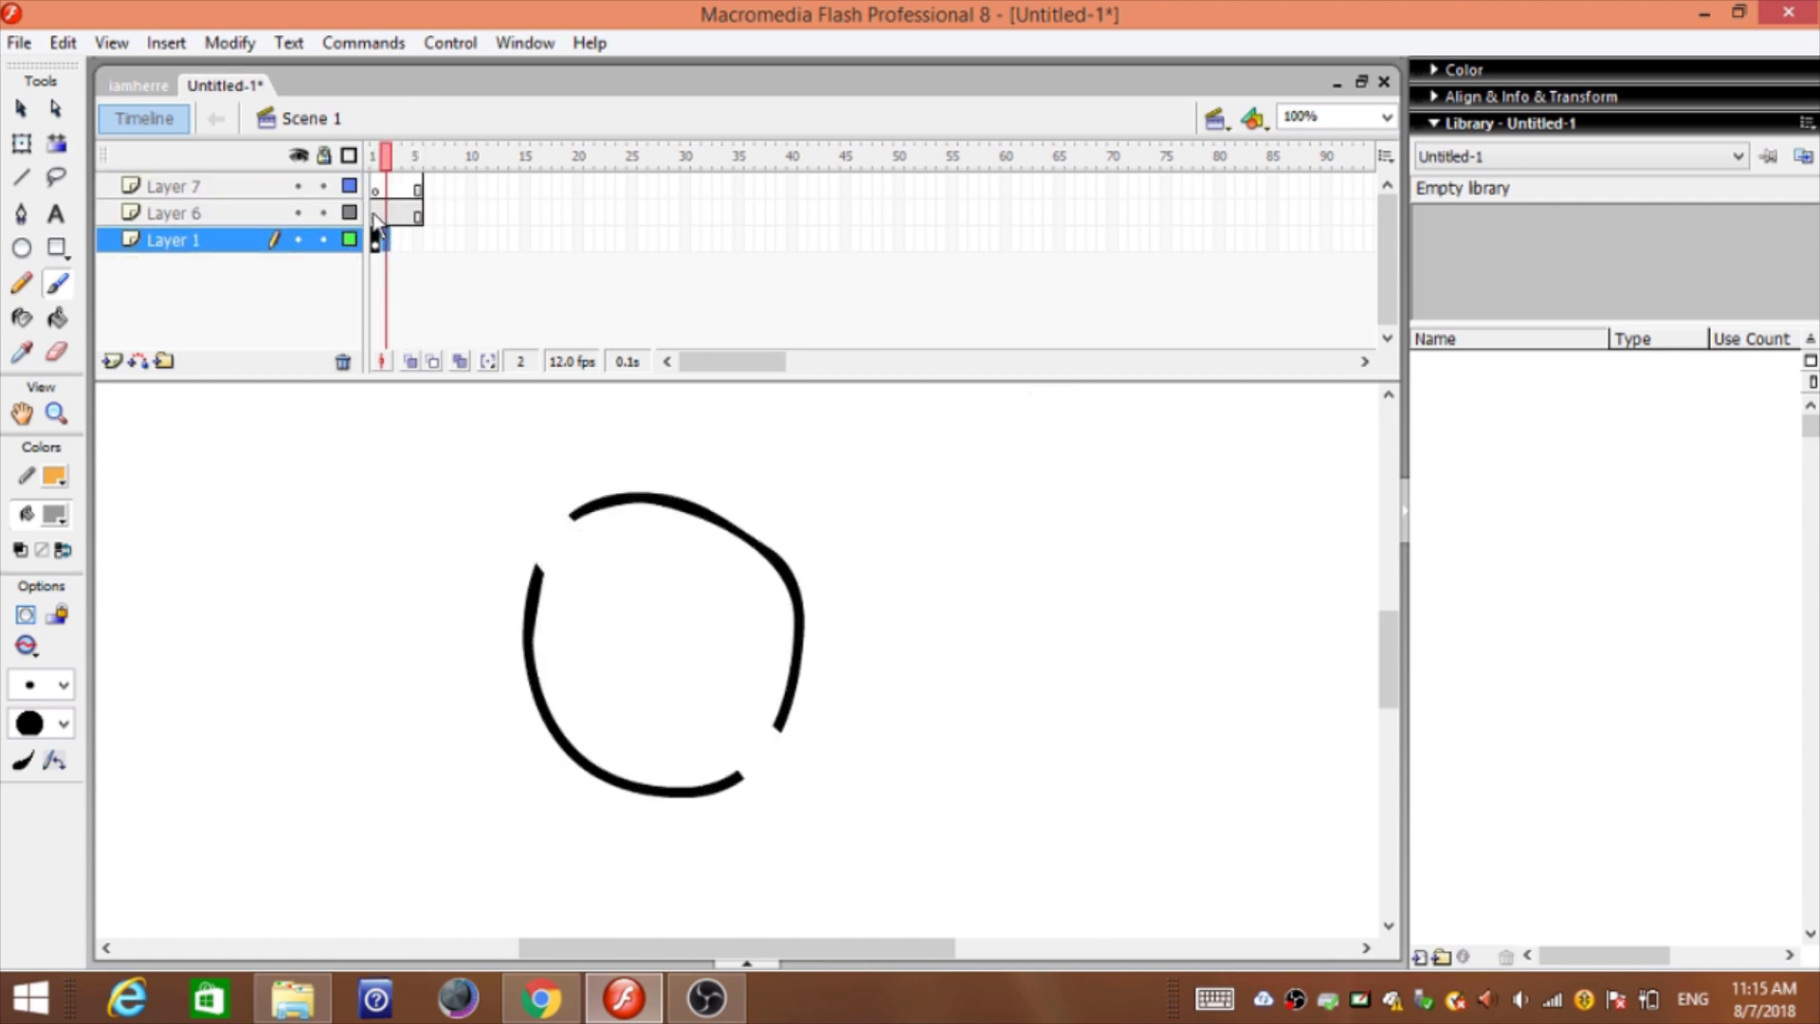
click(376, 217)
click(376, 218)
double_click(386, 218)
click(377, 218)
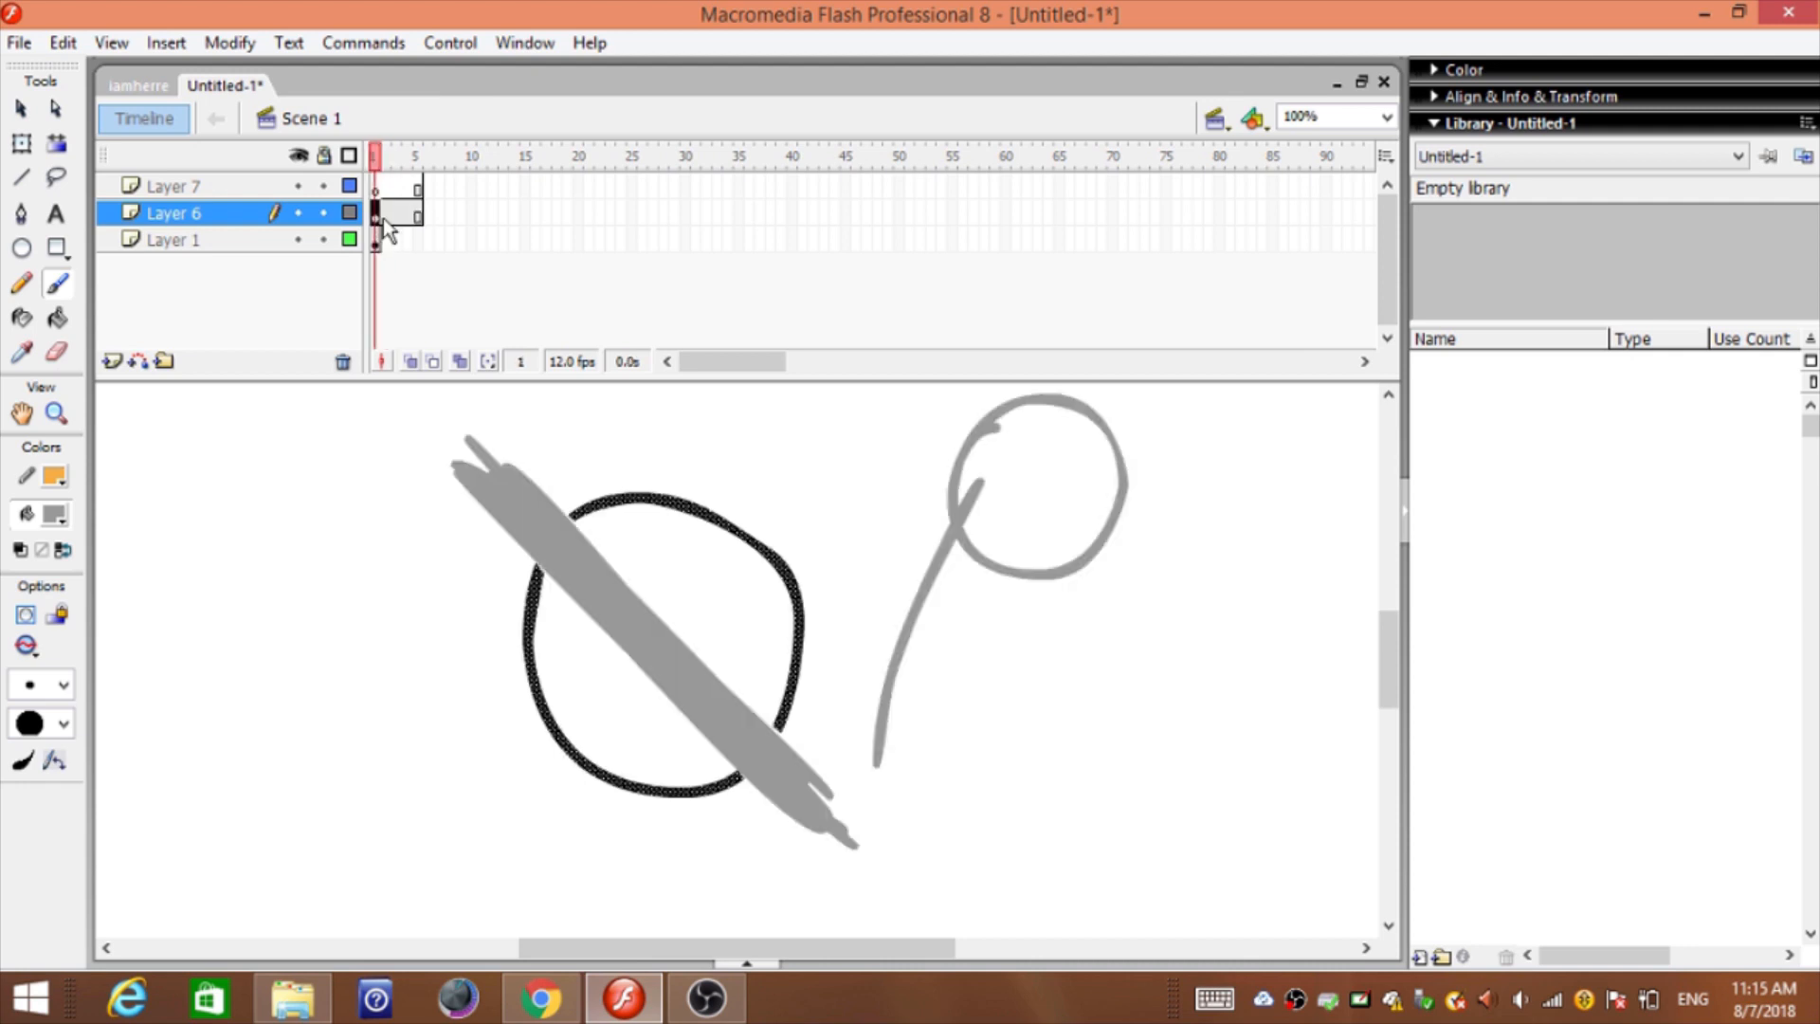
click(387, 218)
click(417, 242)
key(F5)
Insert a keyframe that copies the current contents at frame 5 of Layer 6, and check the frames around it
click(417, 220)
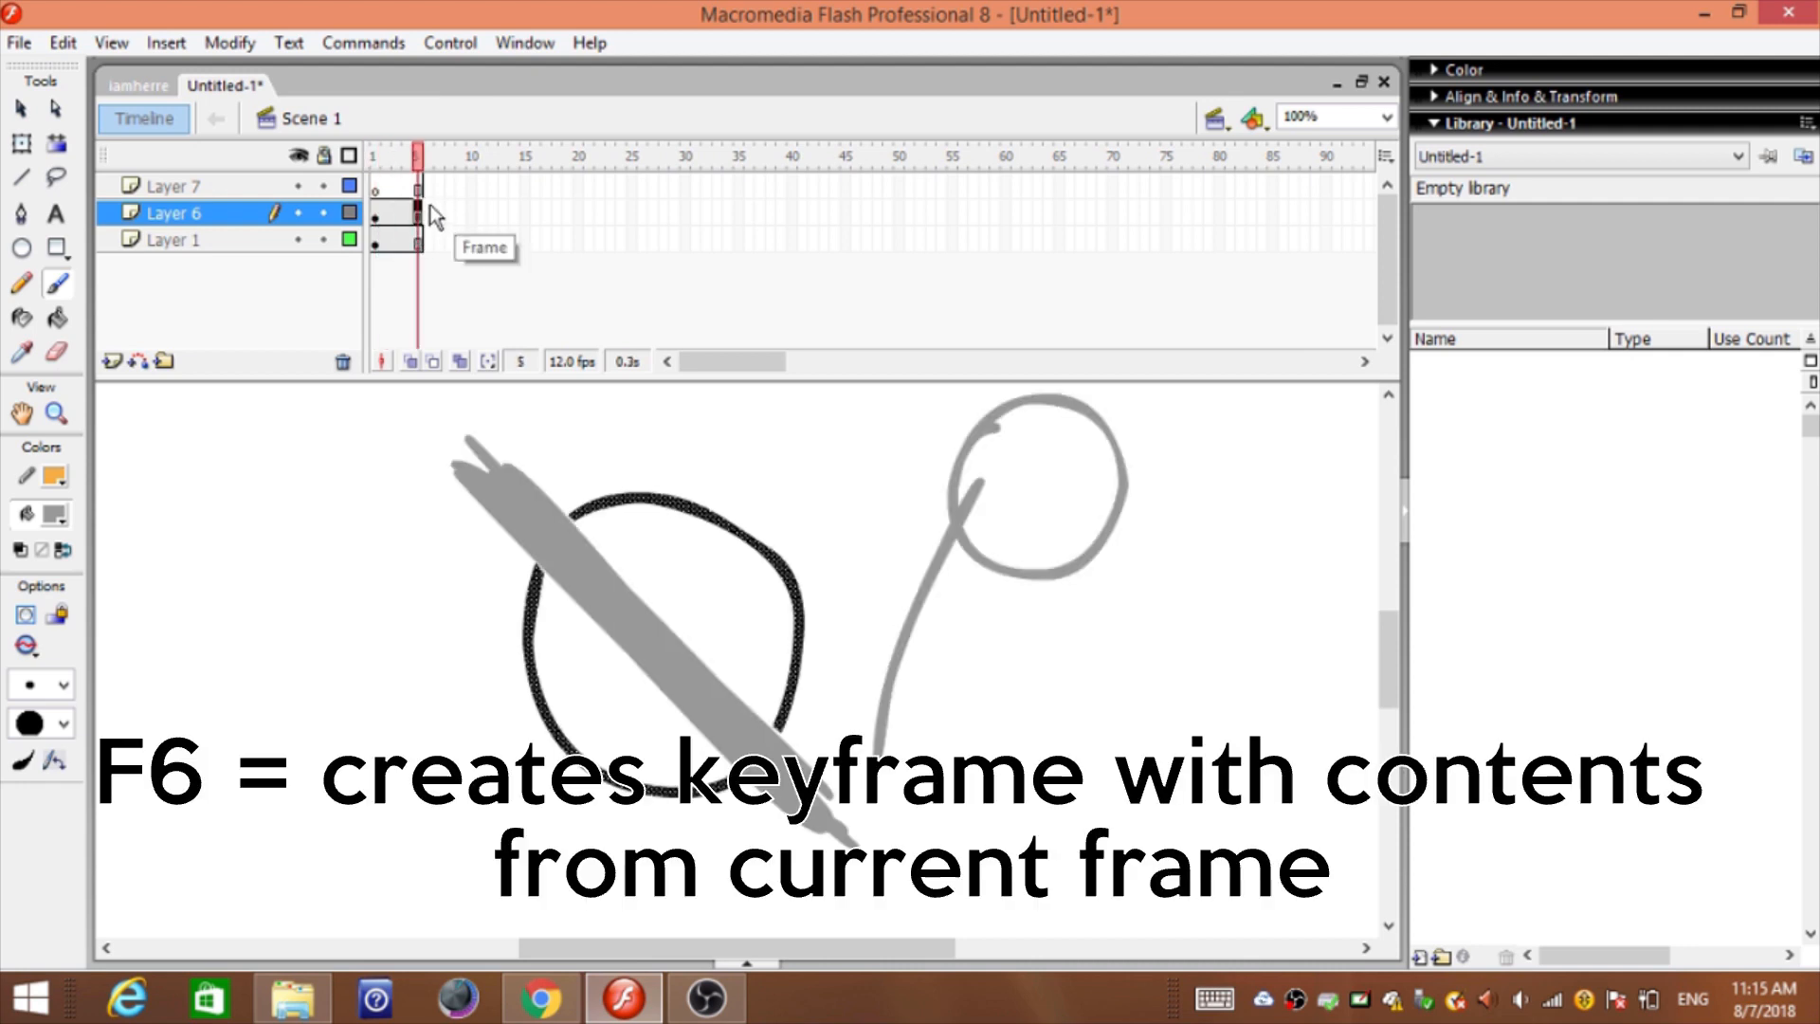
key(F6)
click(407, 218)
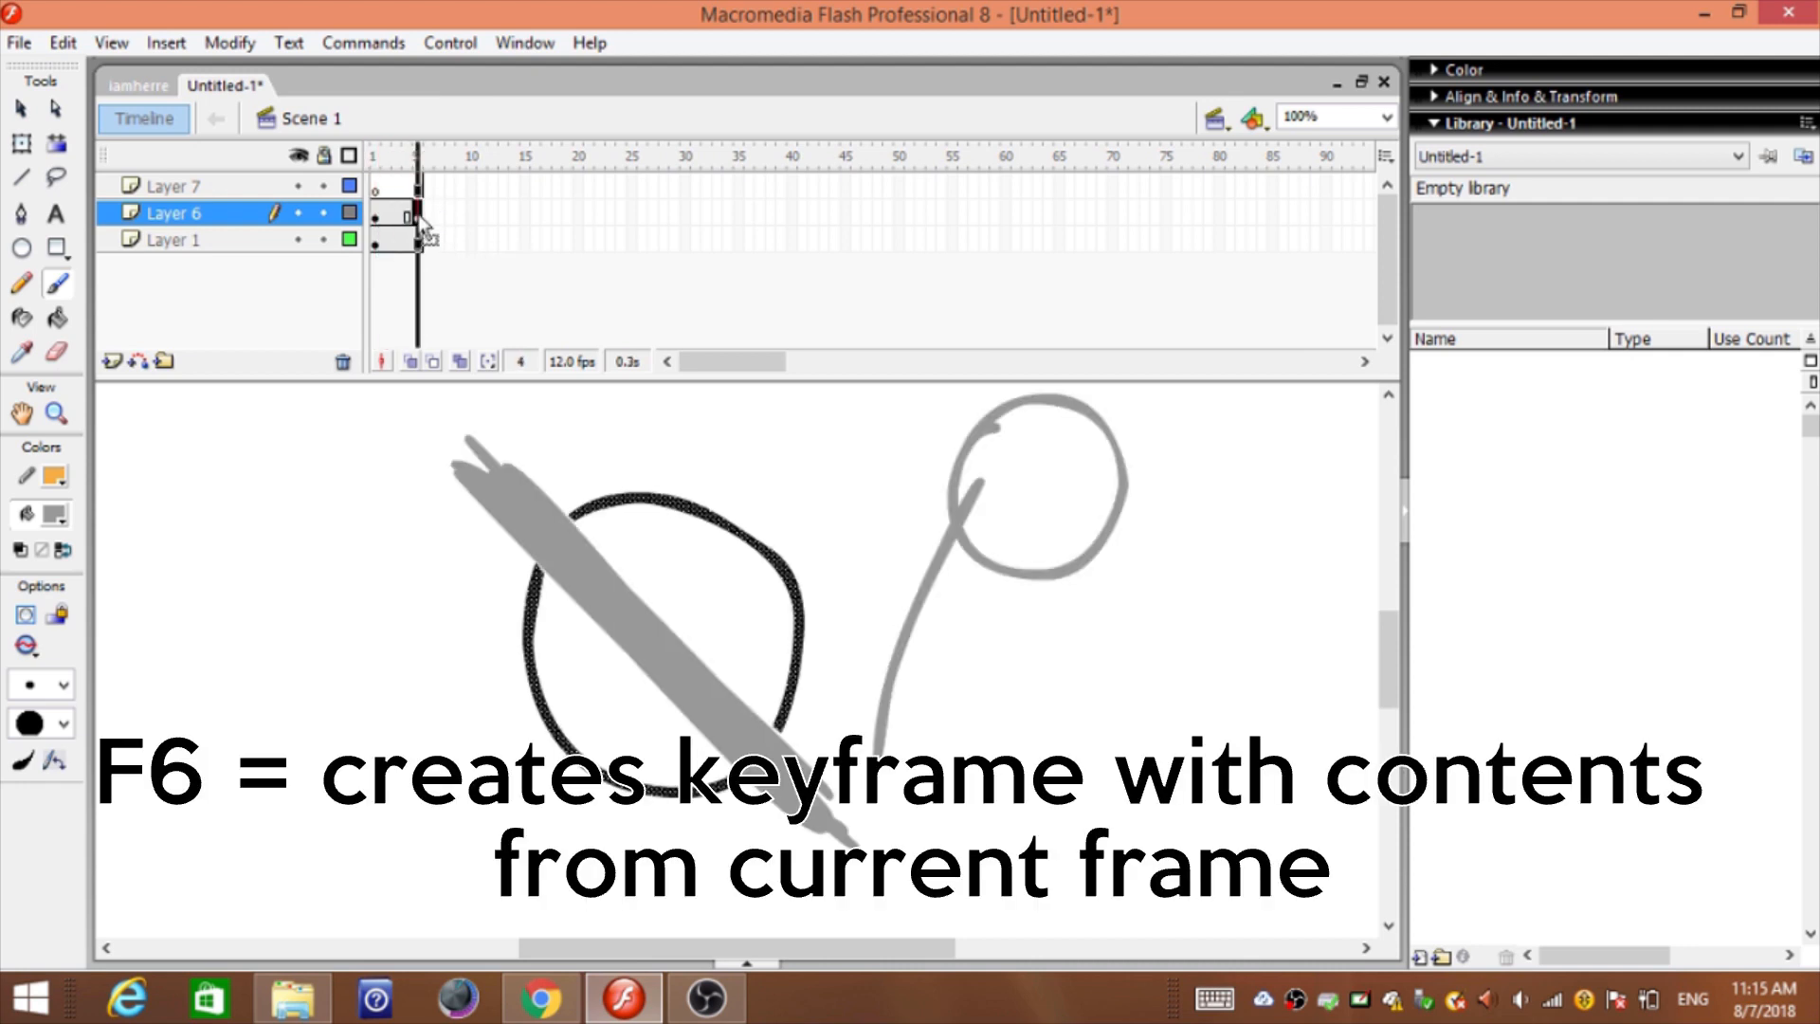
click(418, 220)
click(396, 218)
click(375, 218)
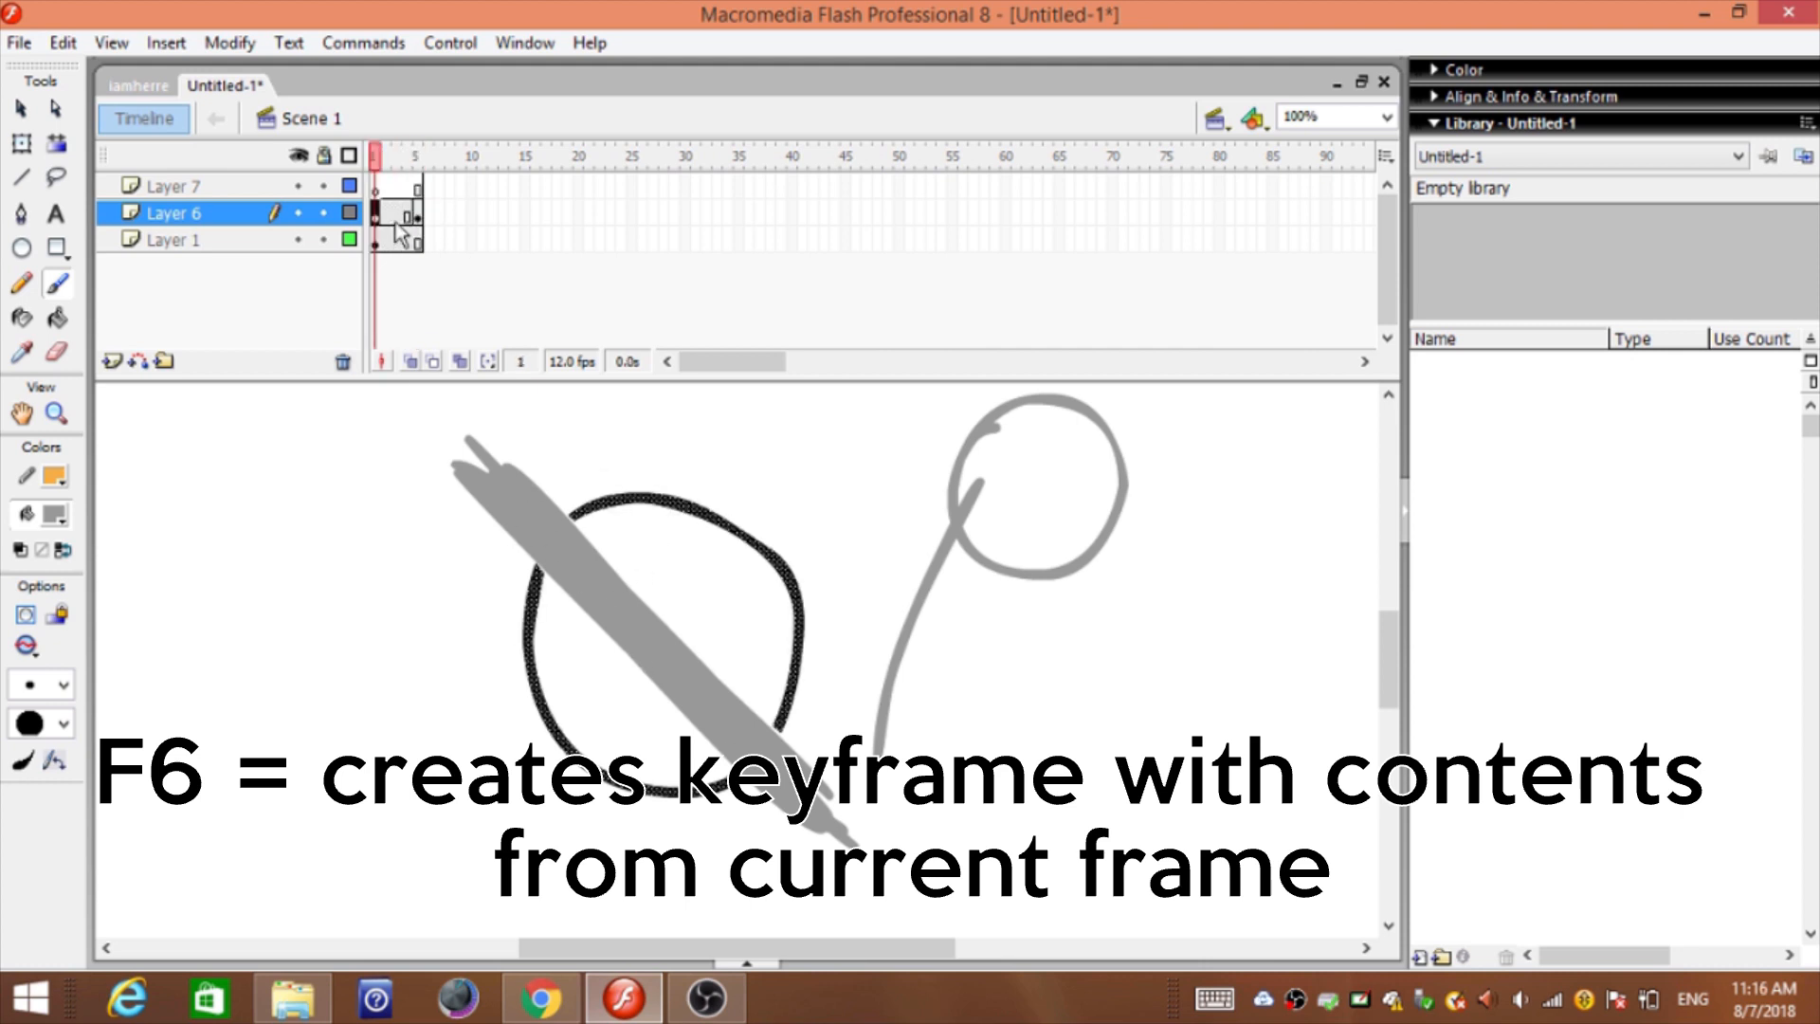
click(396, 218)
click(417, 241)
click(417, 218)
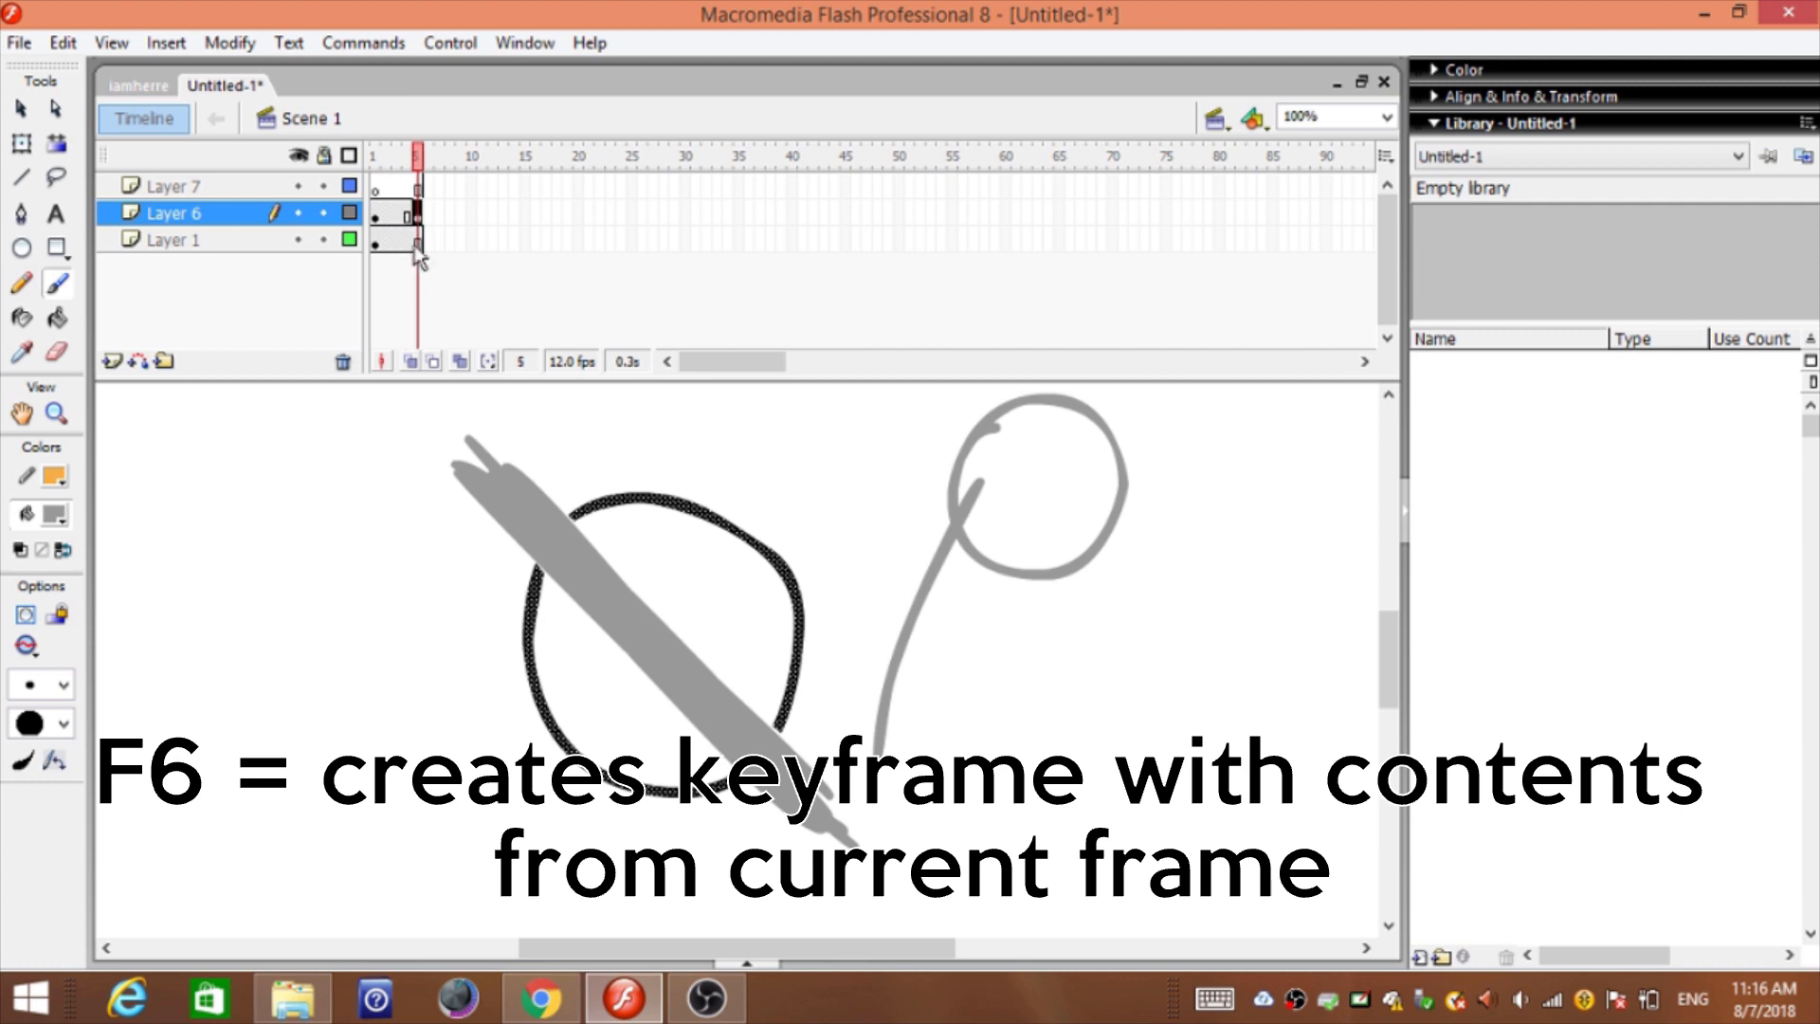
Insert a keyframe that copies the grey artwork at frame 5 of Layer 1
click(418, 244)
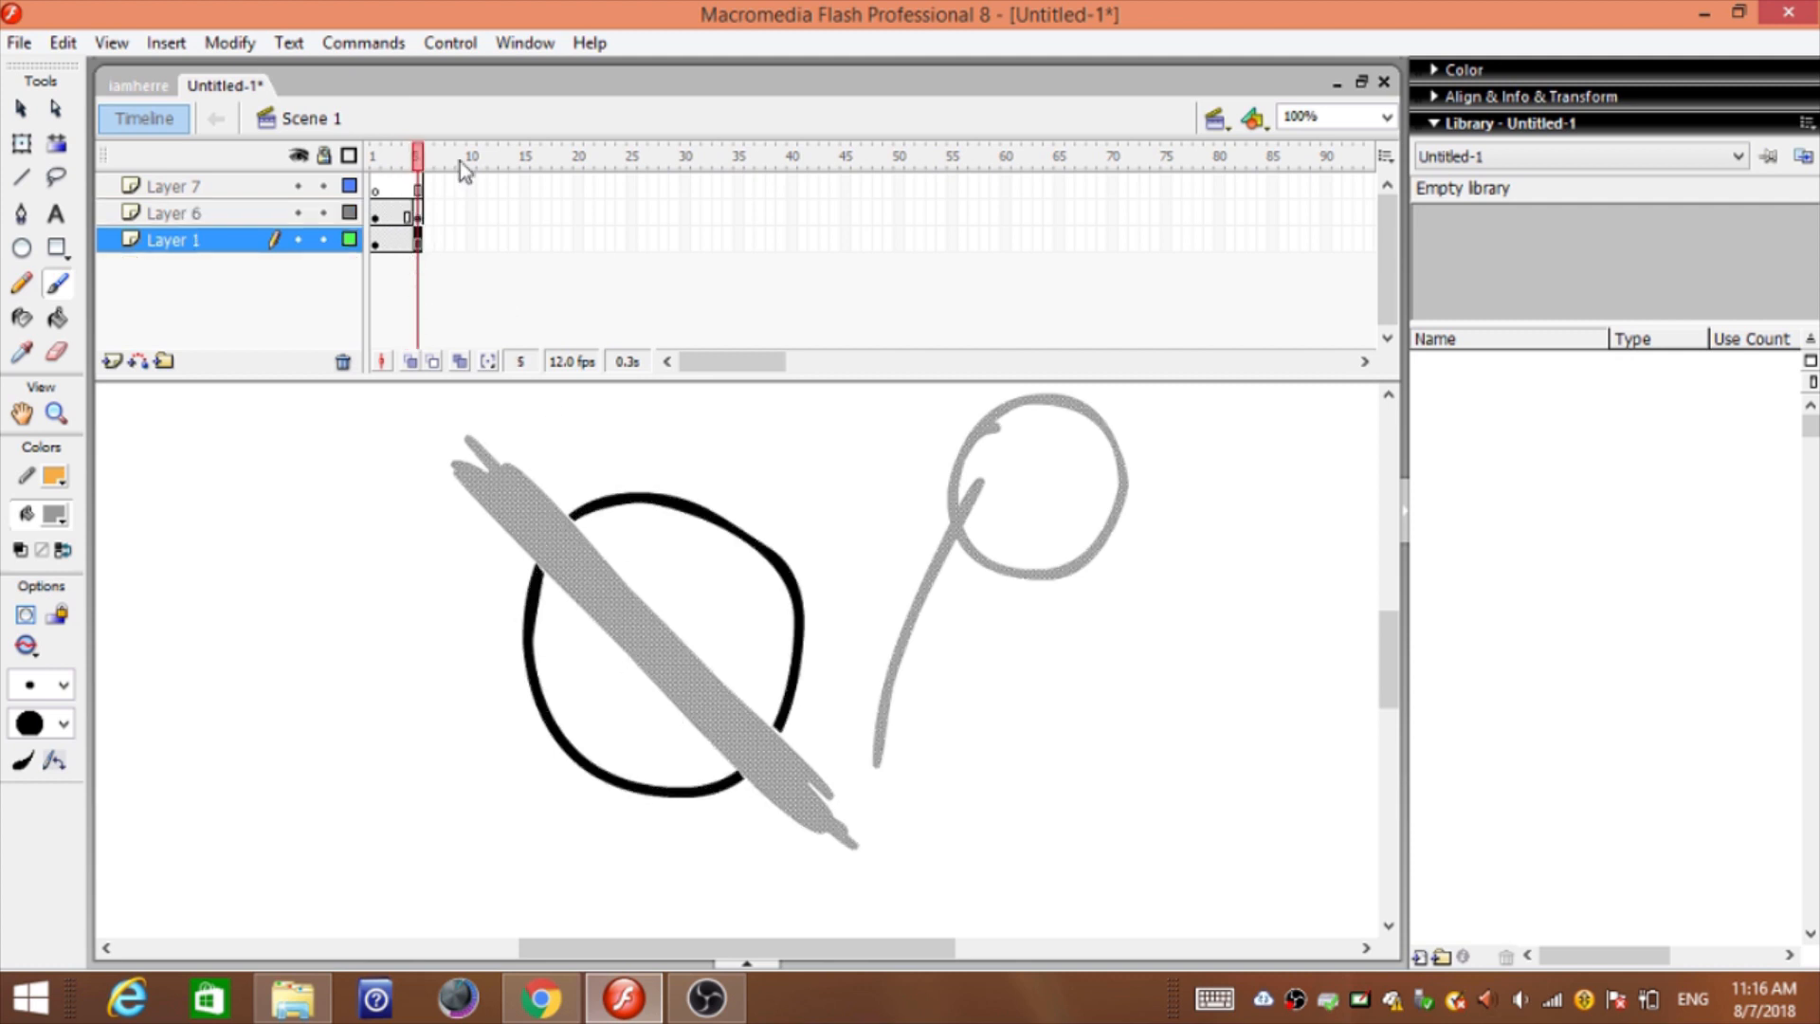
key(F6)
click(415, 239)
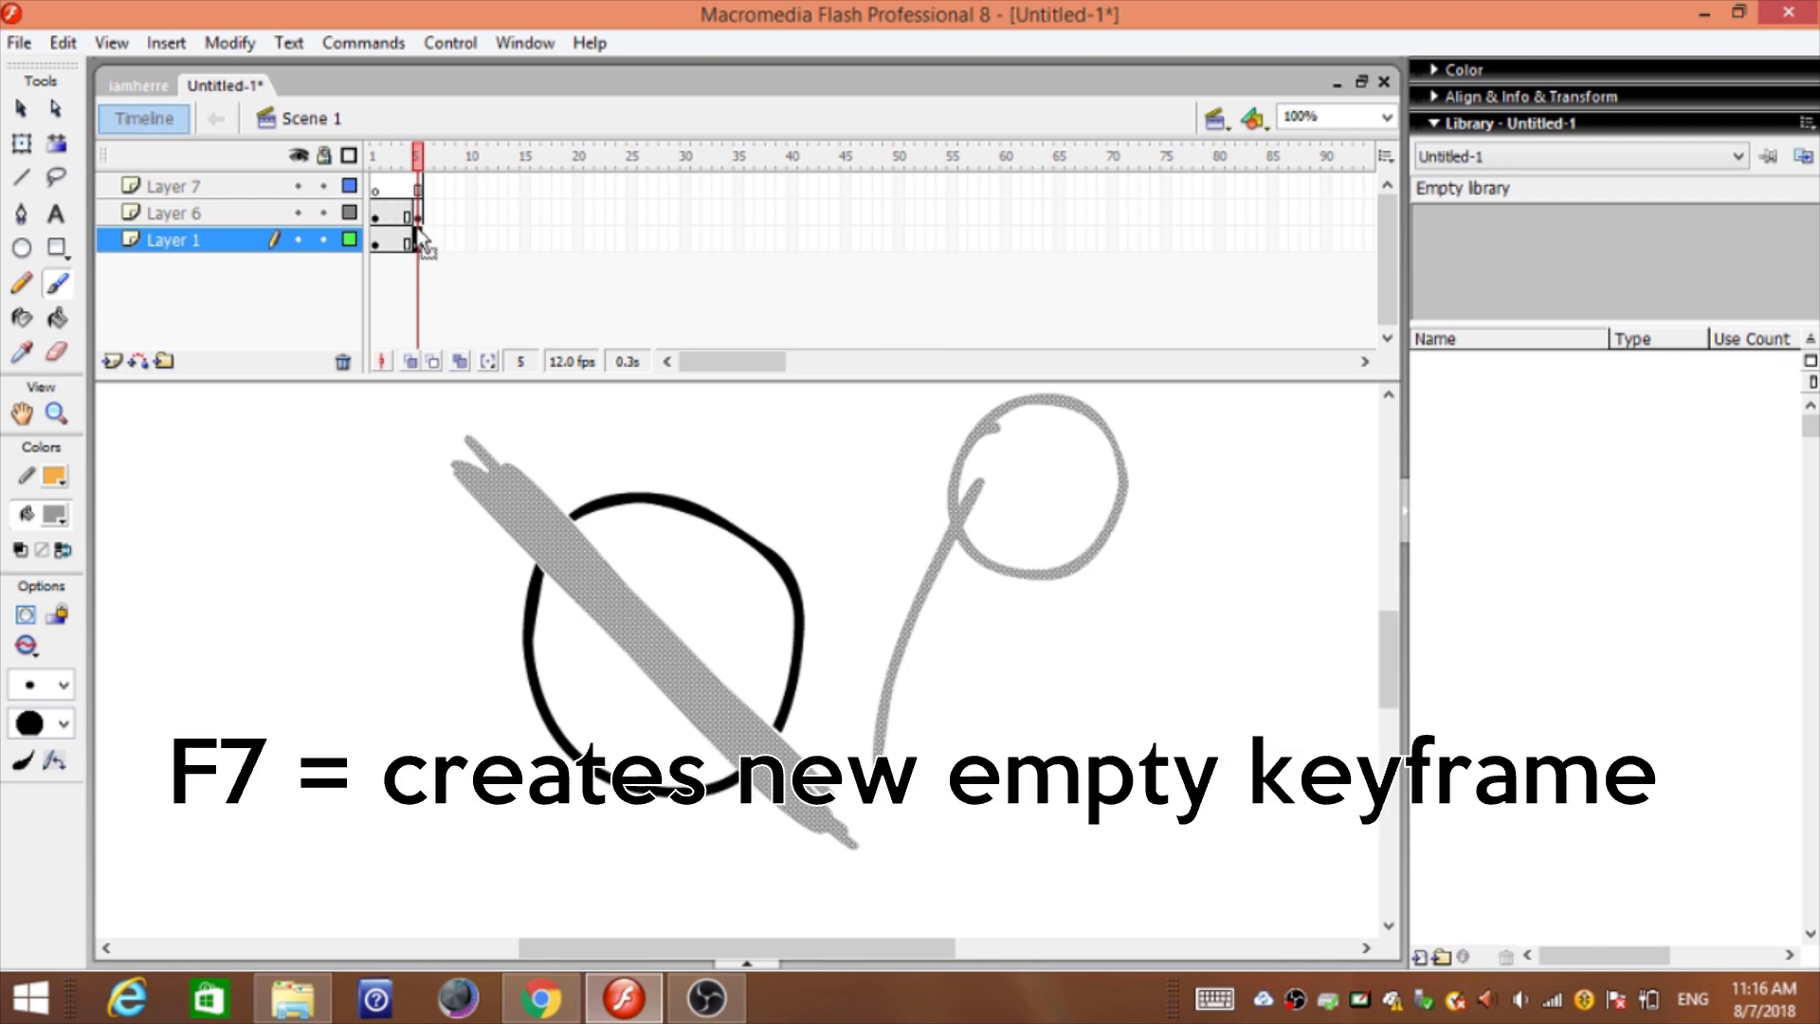
Insert an empty keyframe at frame 6 of Layer 1 and compare it with frame 5
key(F7)
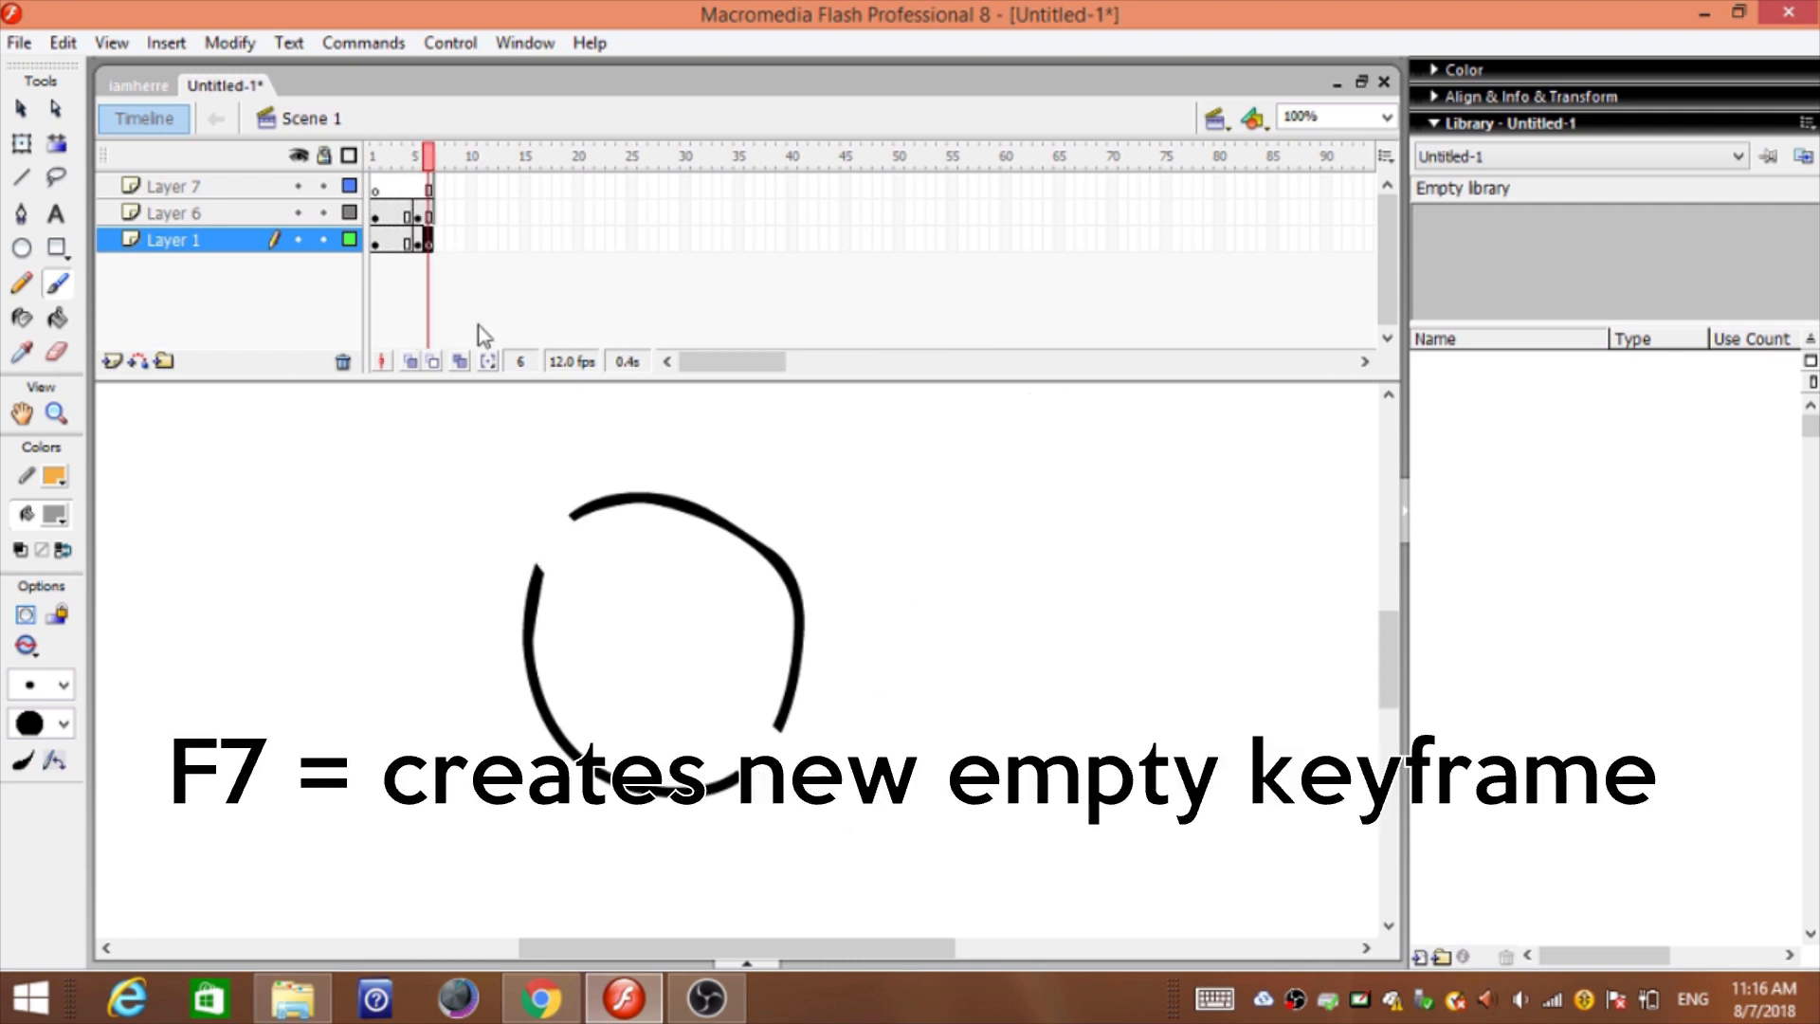
click(418, 242)
click(429, 242)
click(419, 240)
Compare frames 5 and 6 of Layer 6 and make frame 6 an empty keyframe
click(417, 216)
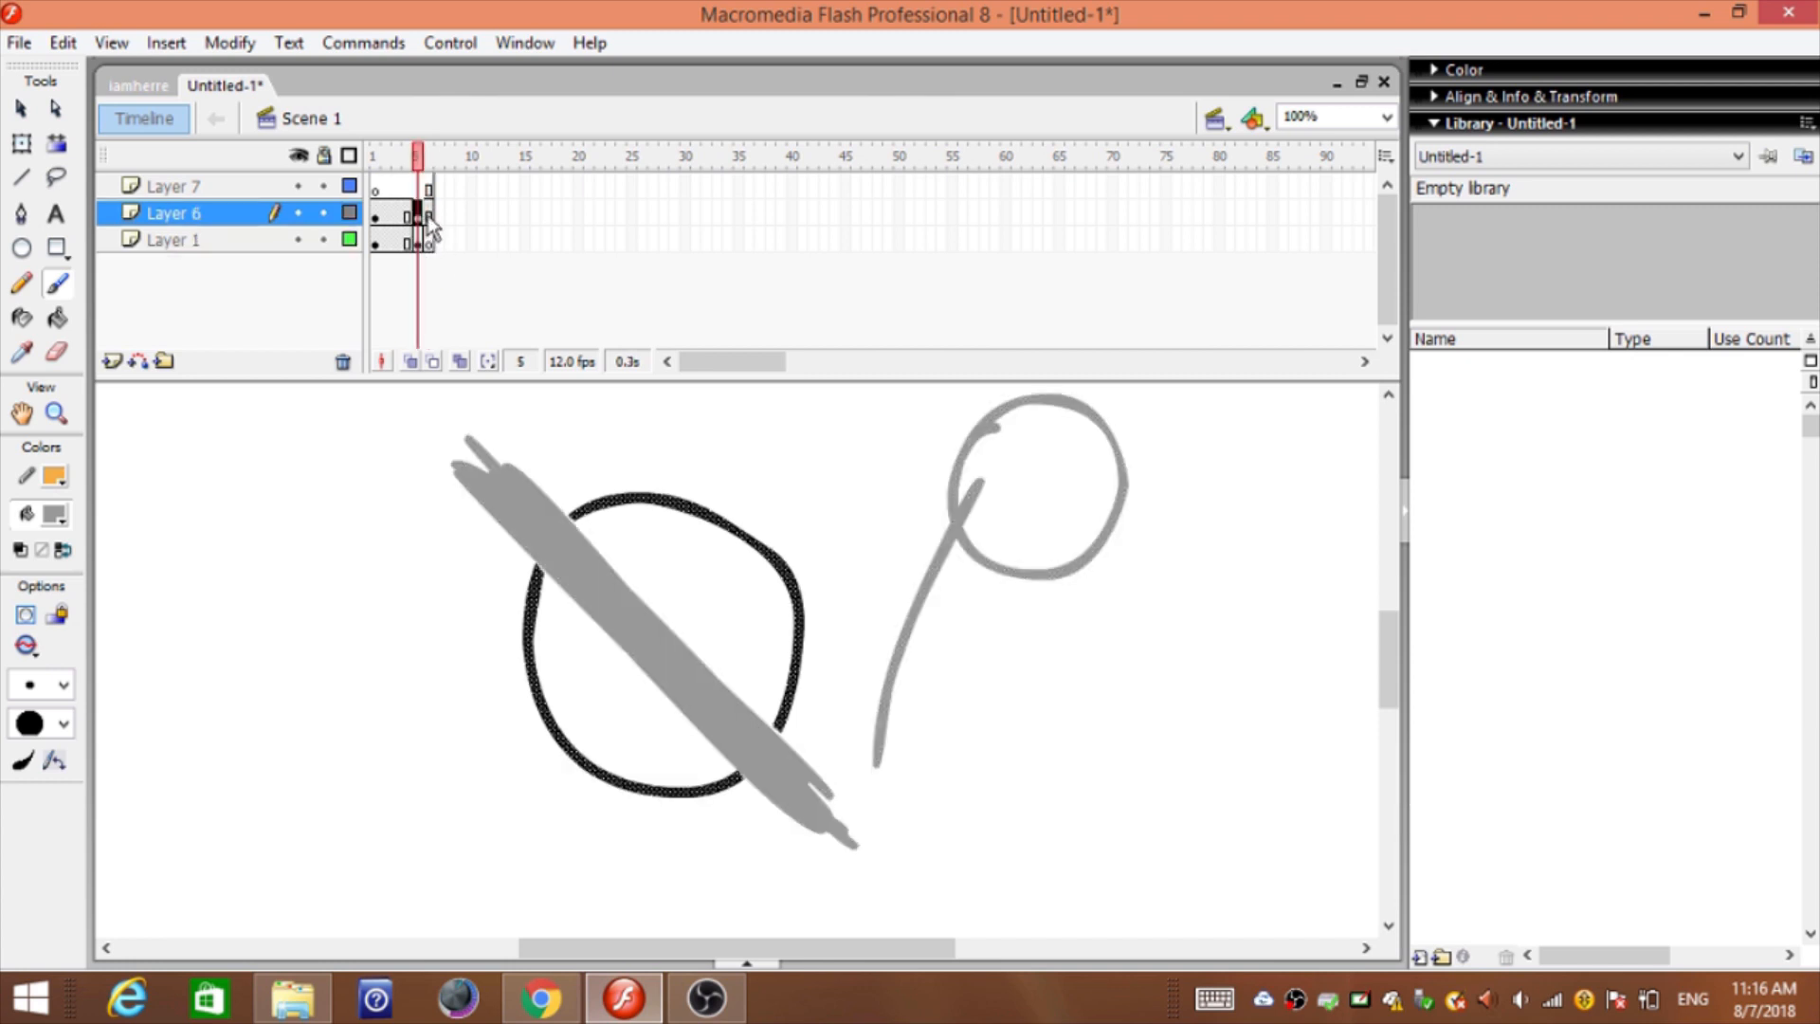
click(428, 217)
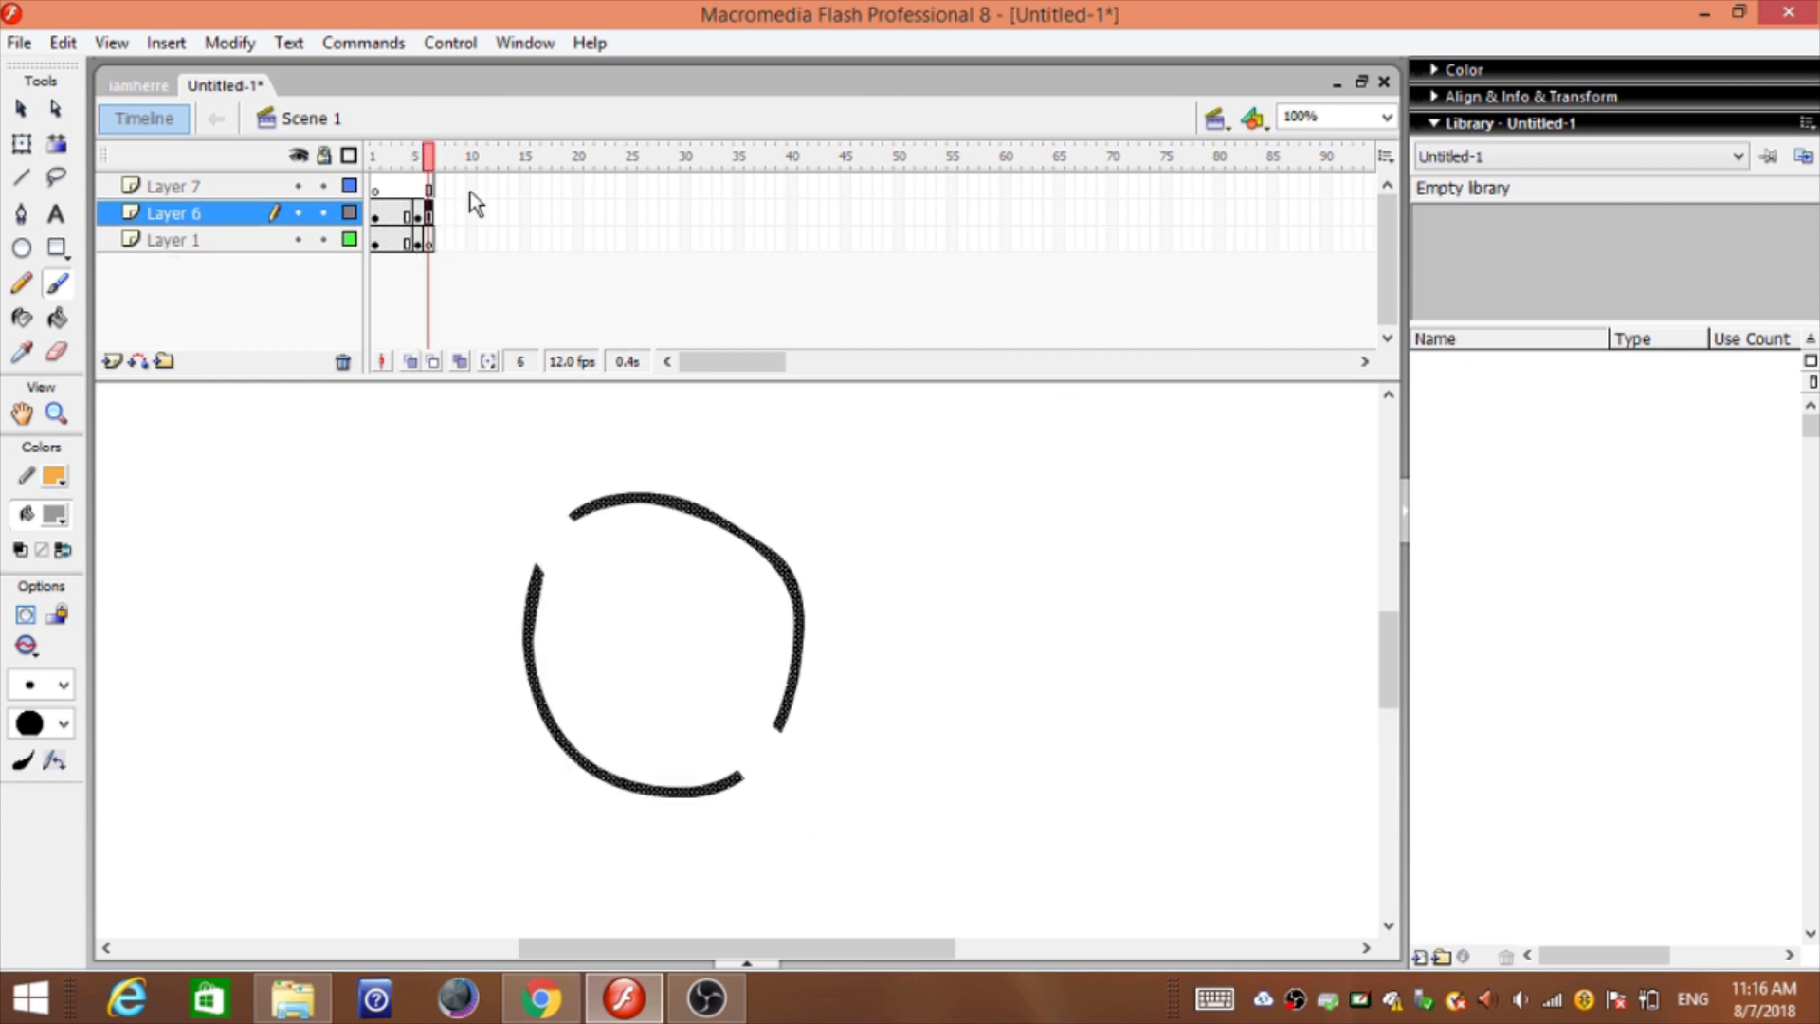
click(420, 218)
click(427, 218)
key(Delete)
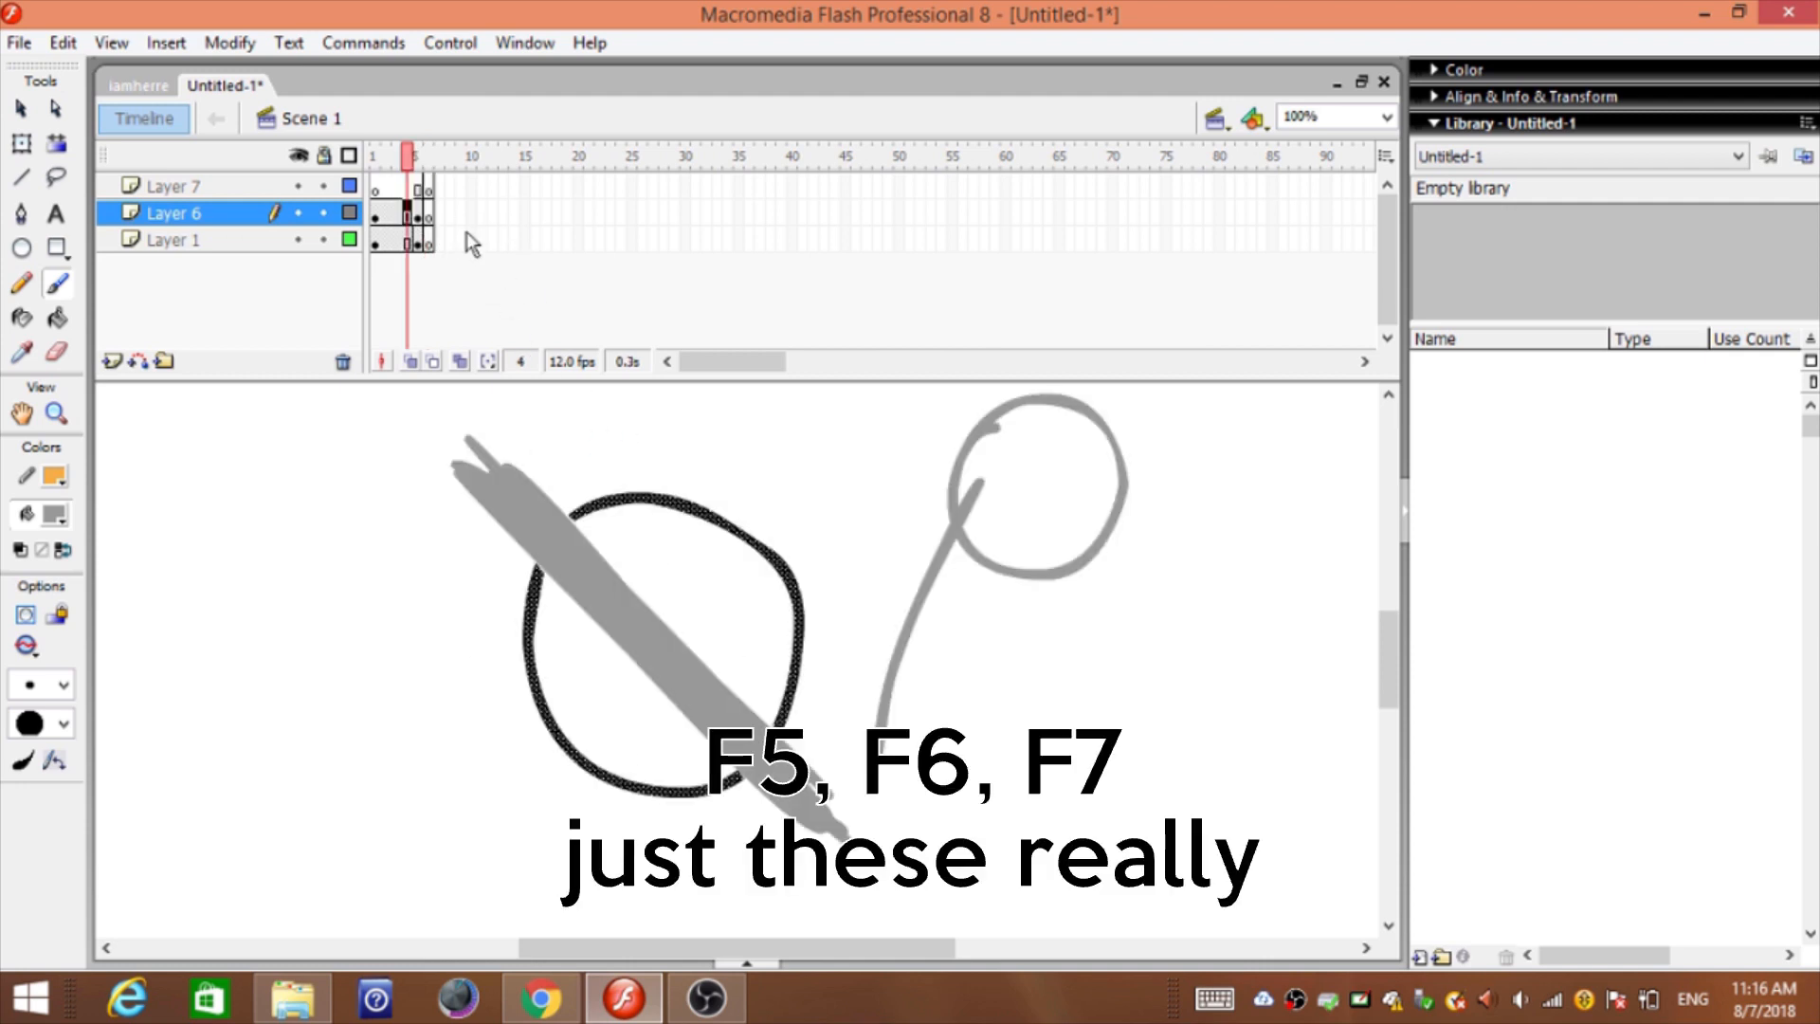
Compare the contents of frames 3 to 6 across Layers 7, 6 and 1
click(427, 190)
click(396, 215)
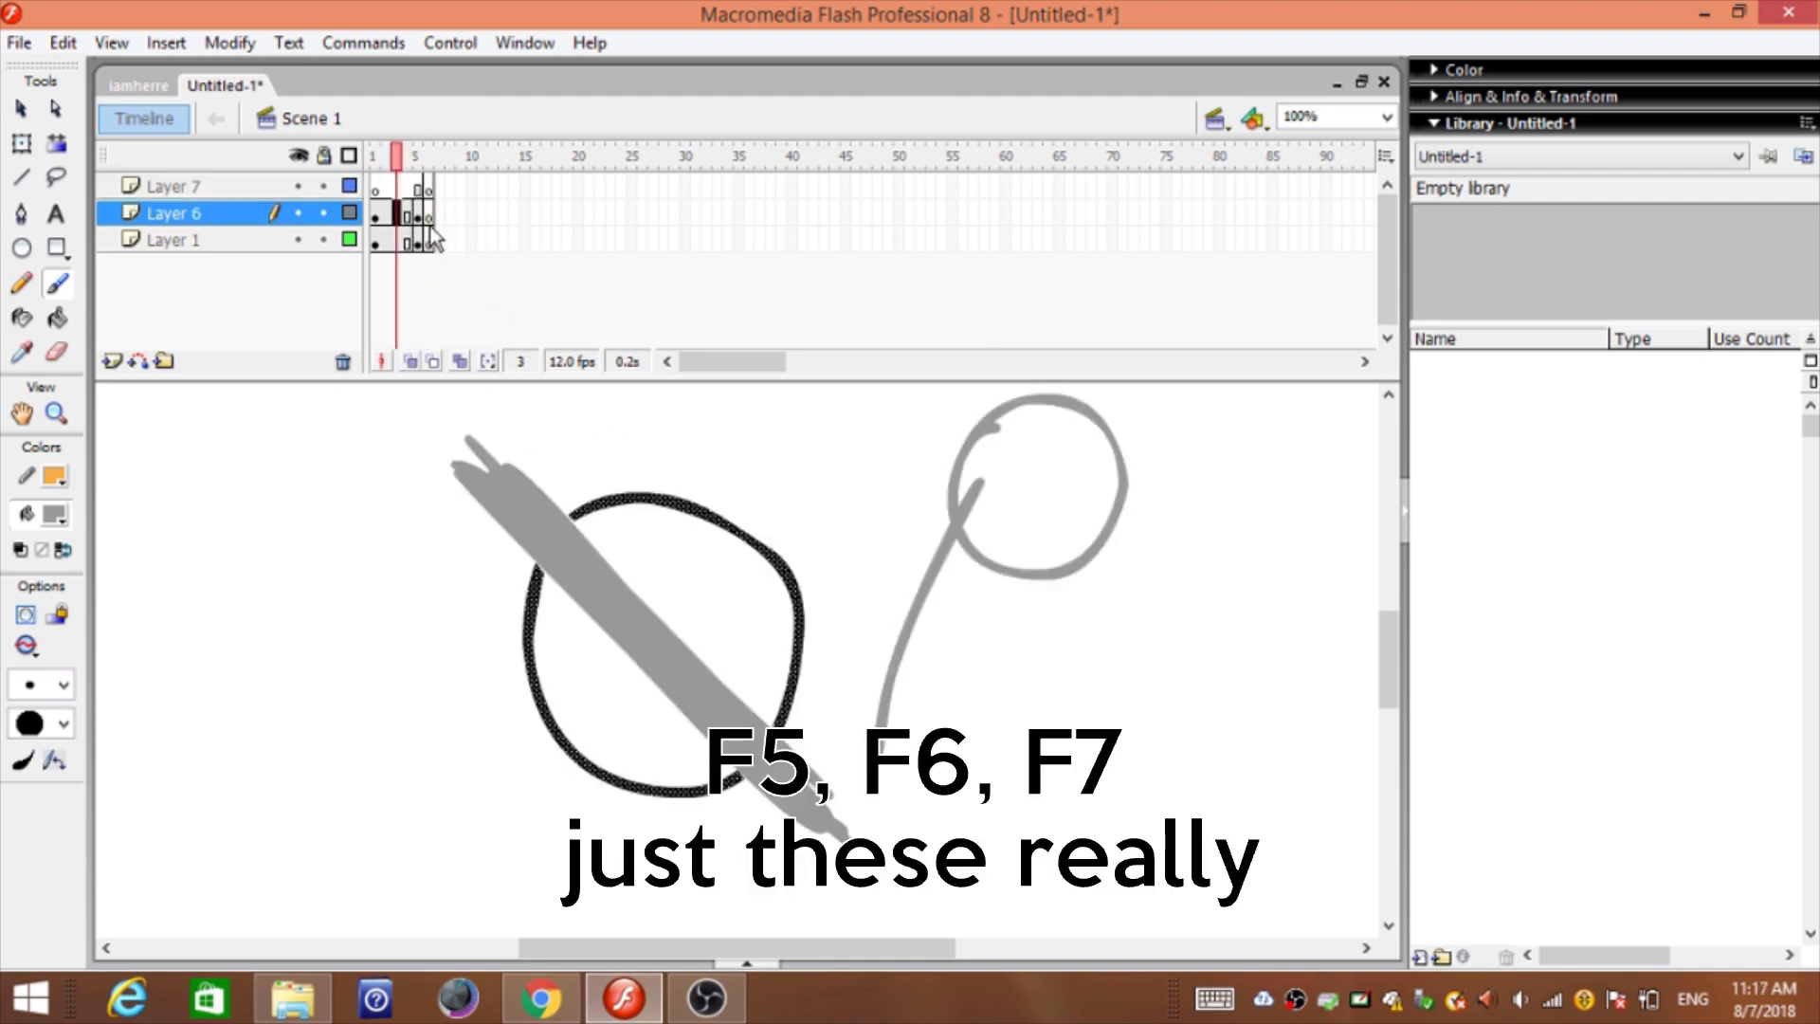
drag(428, 216, 410, 218)
click(386, 242)
click(418, 216)
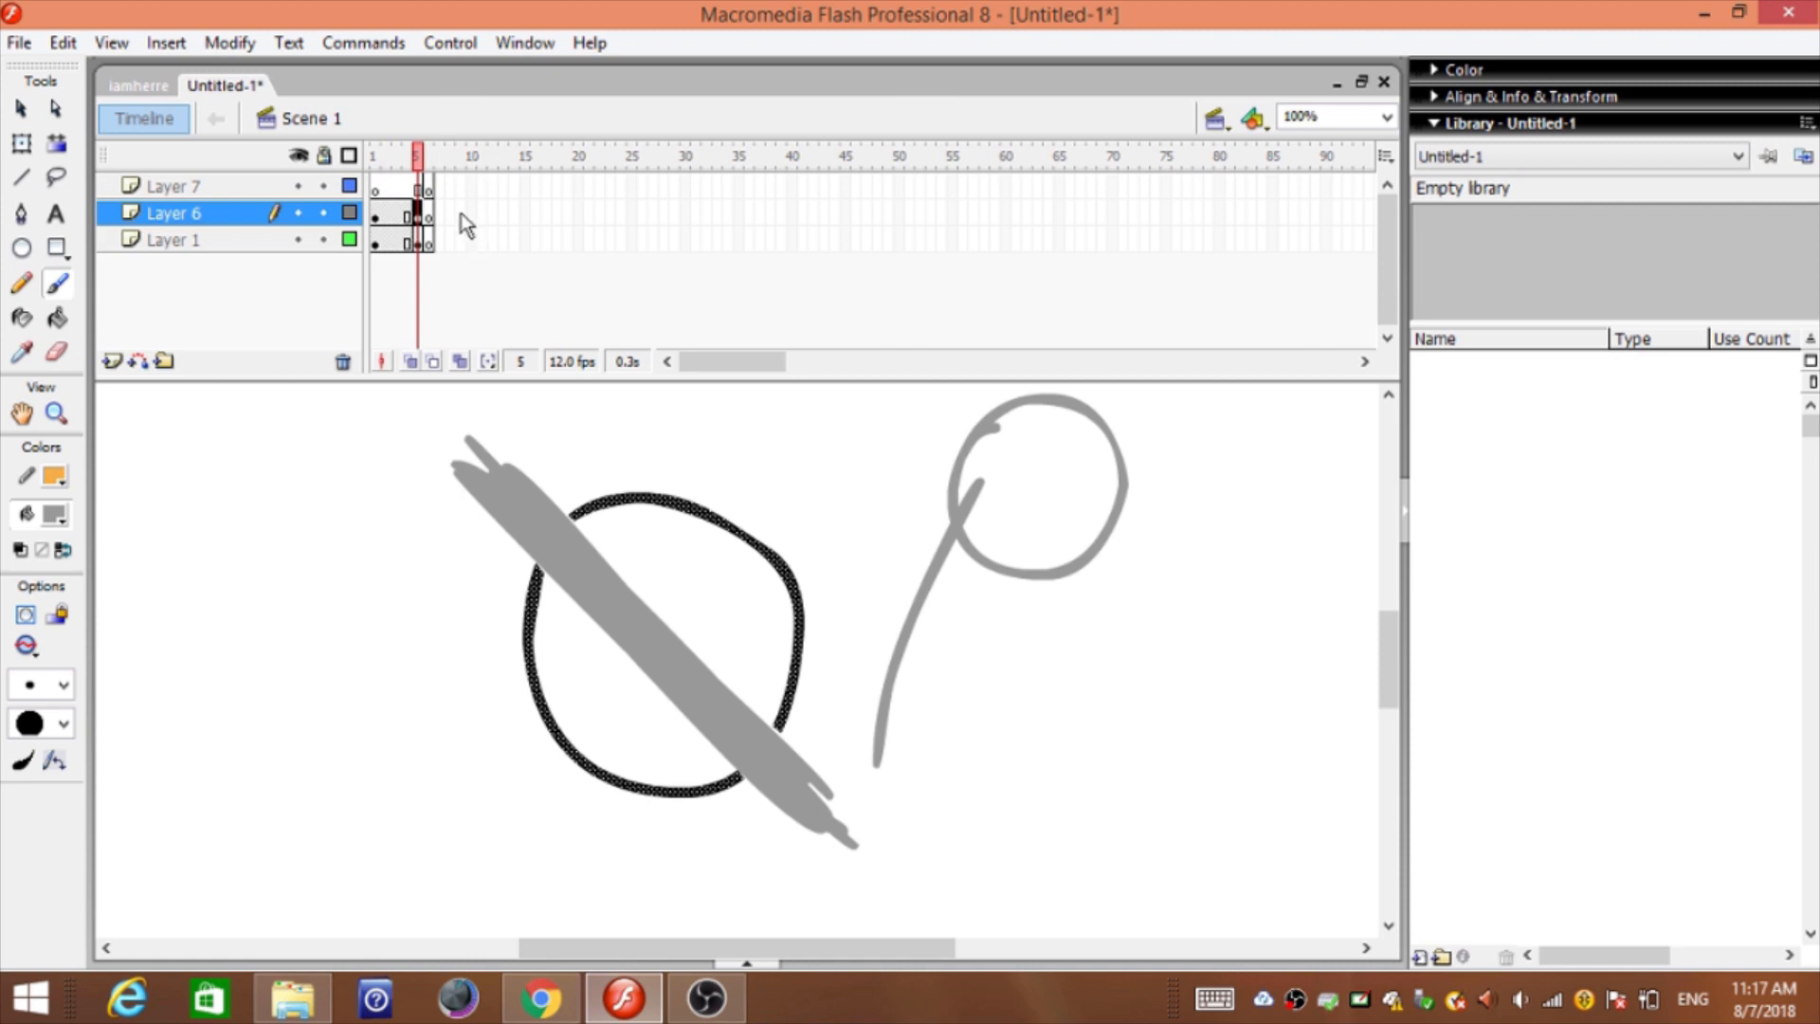
click(427, 190)
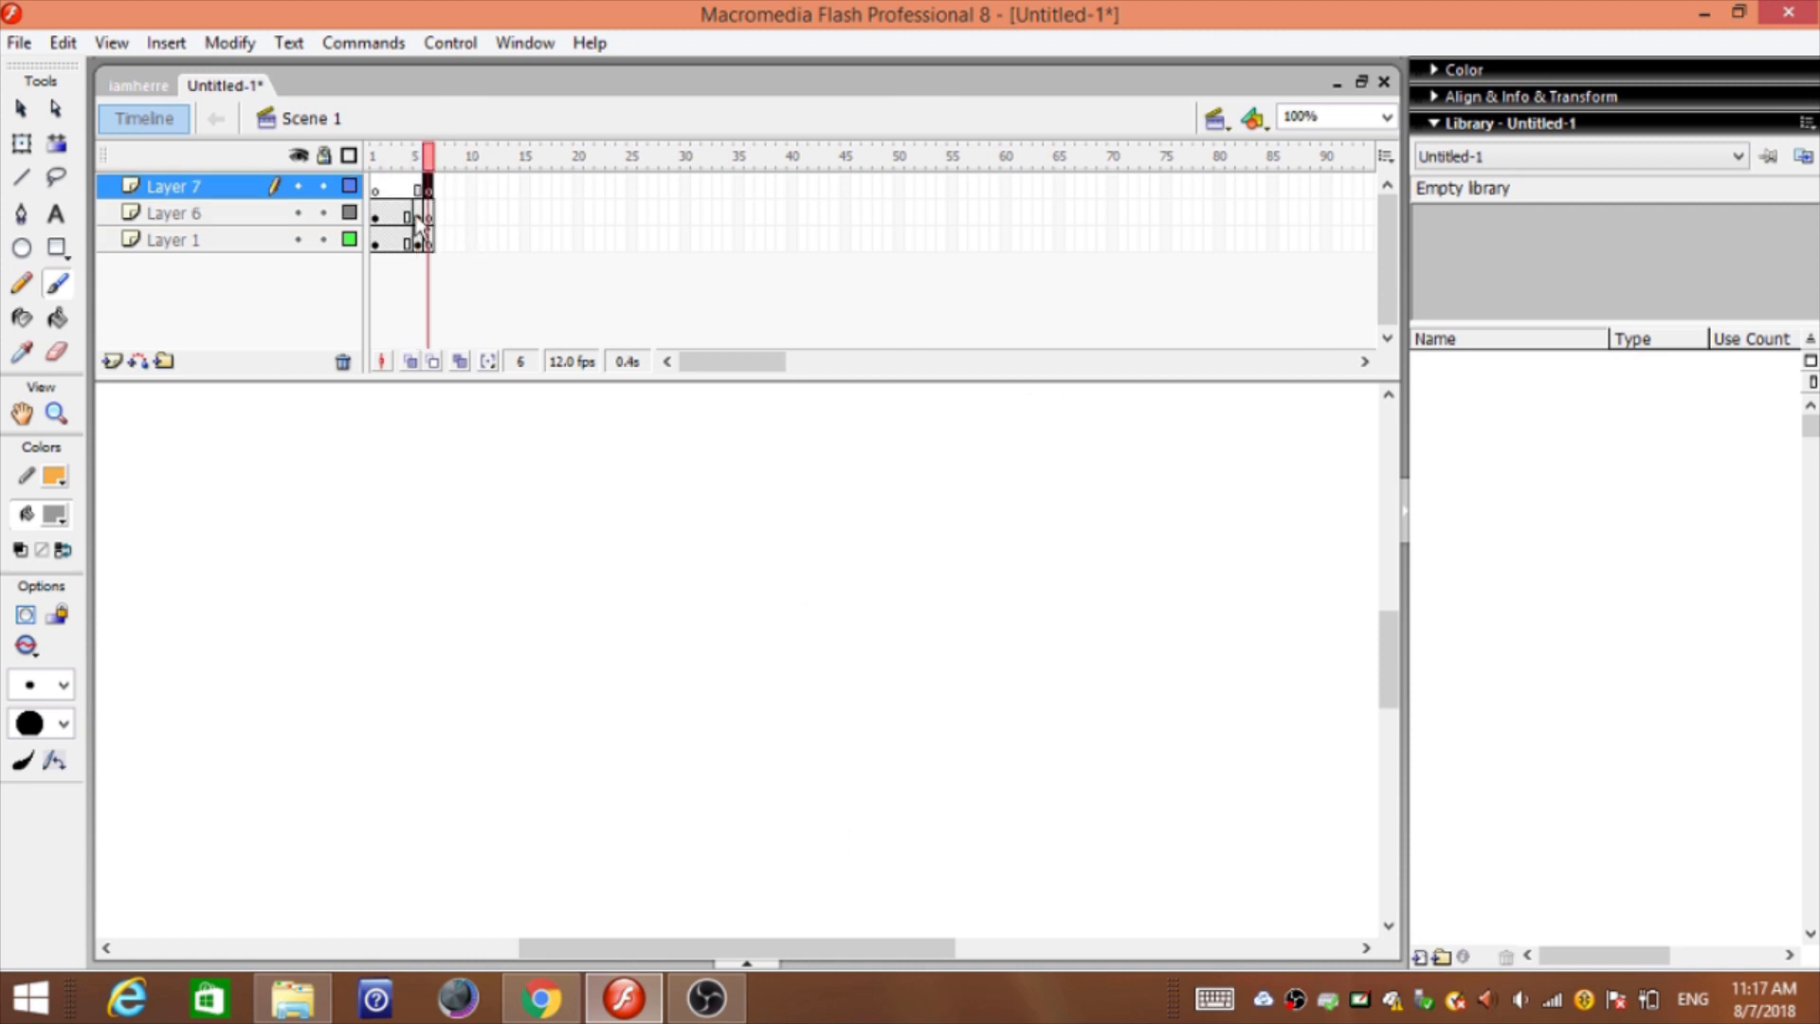
click(428, 216)
click(418, 216)
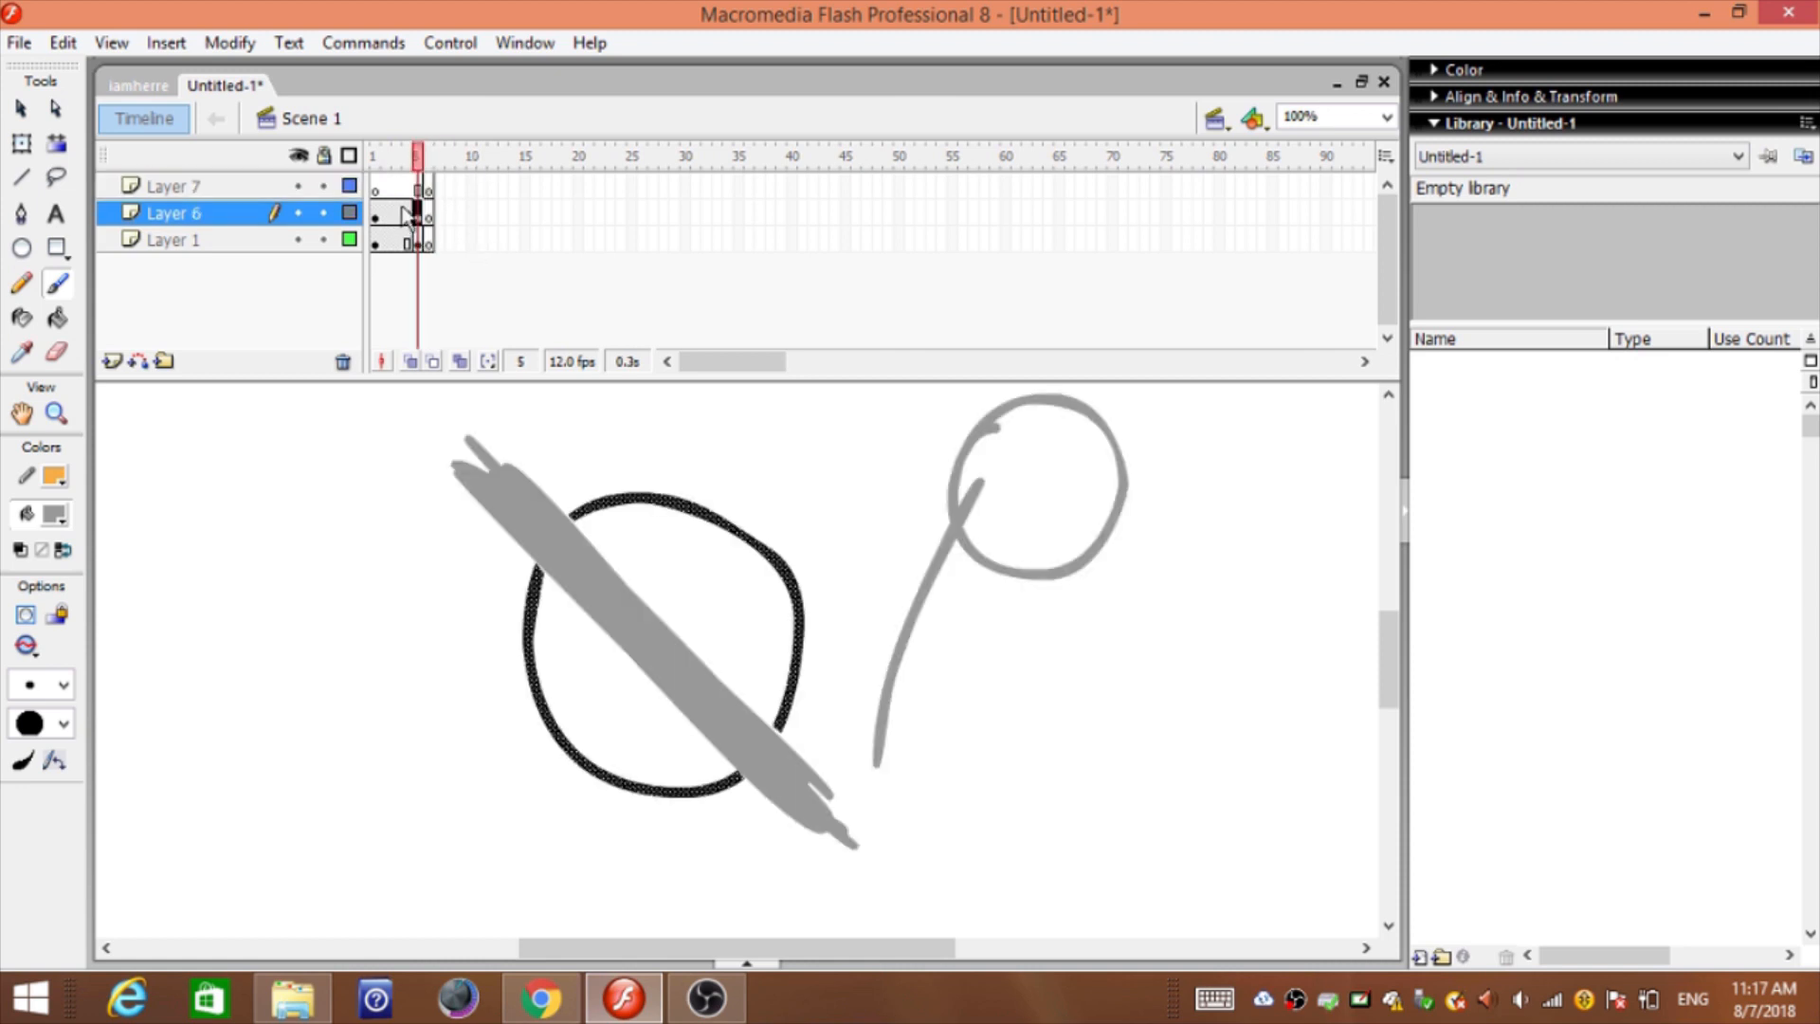
Use Free Transform to move the black circle at frame 5 of Layer 6 slightly to the right, and compare frames 1 to 6
key(q)
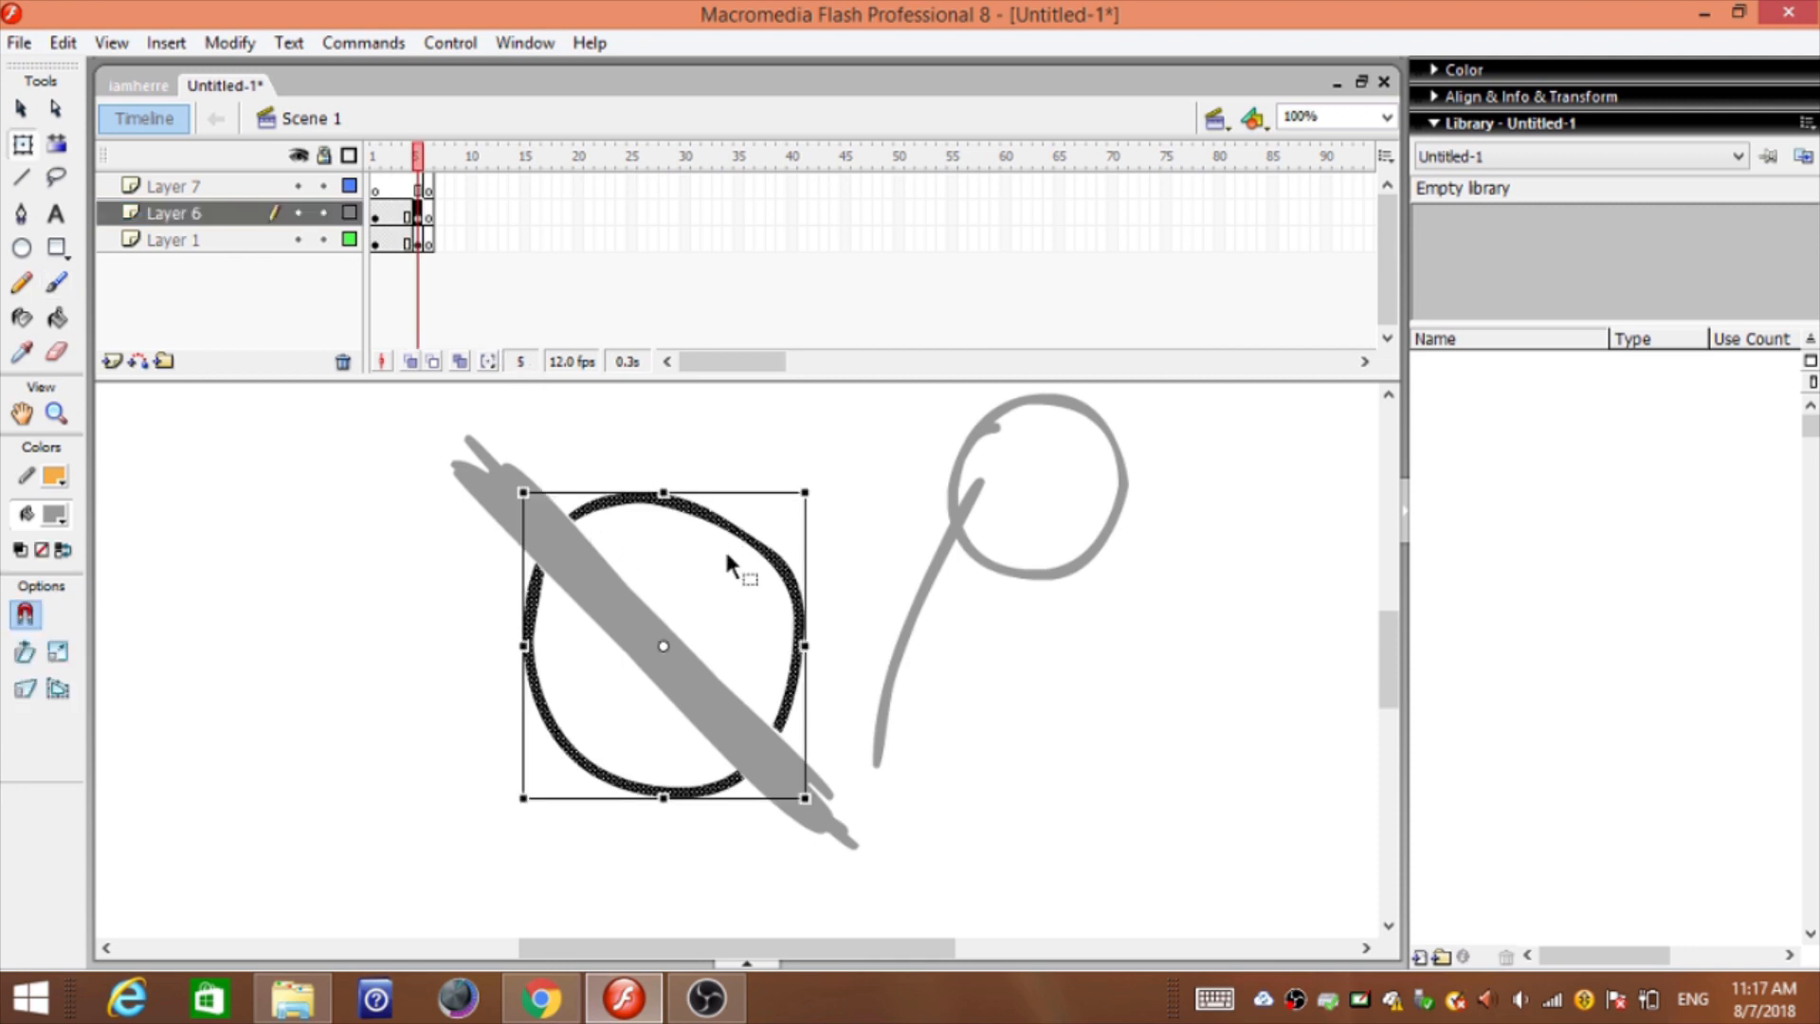
drag(742, 540, 766, 541)
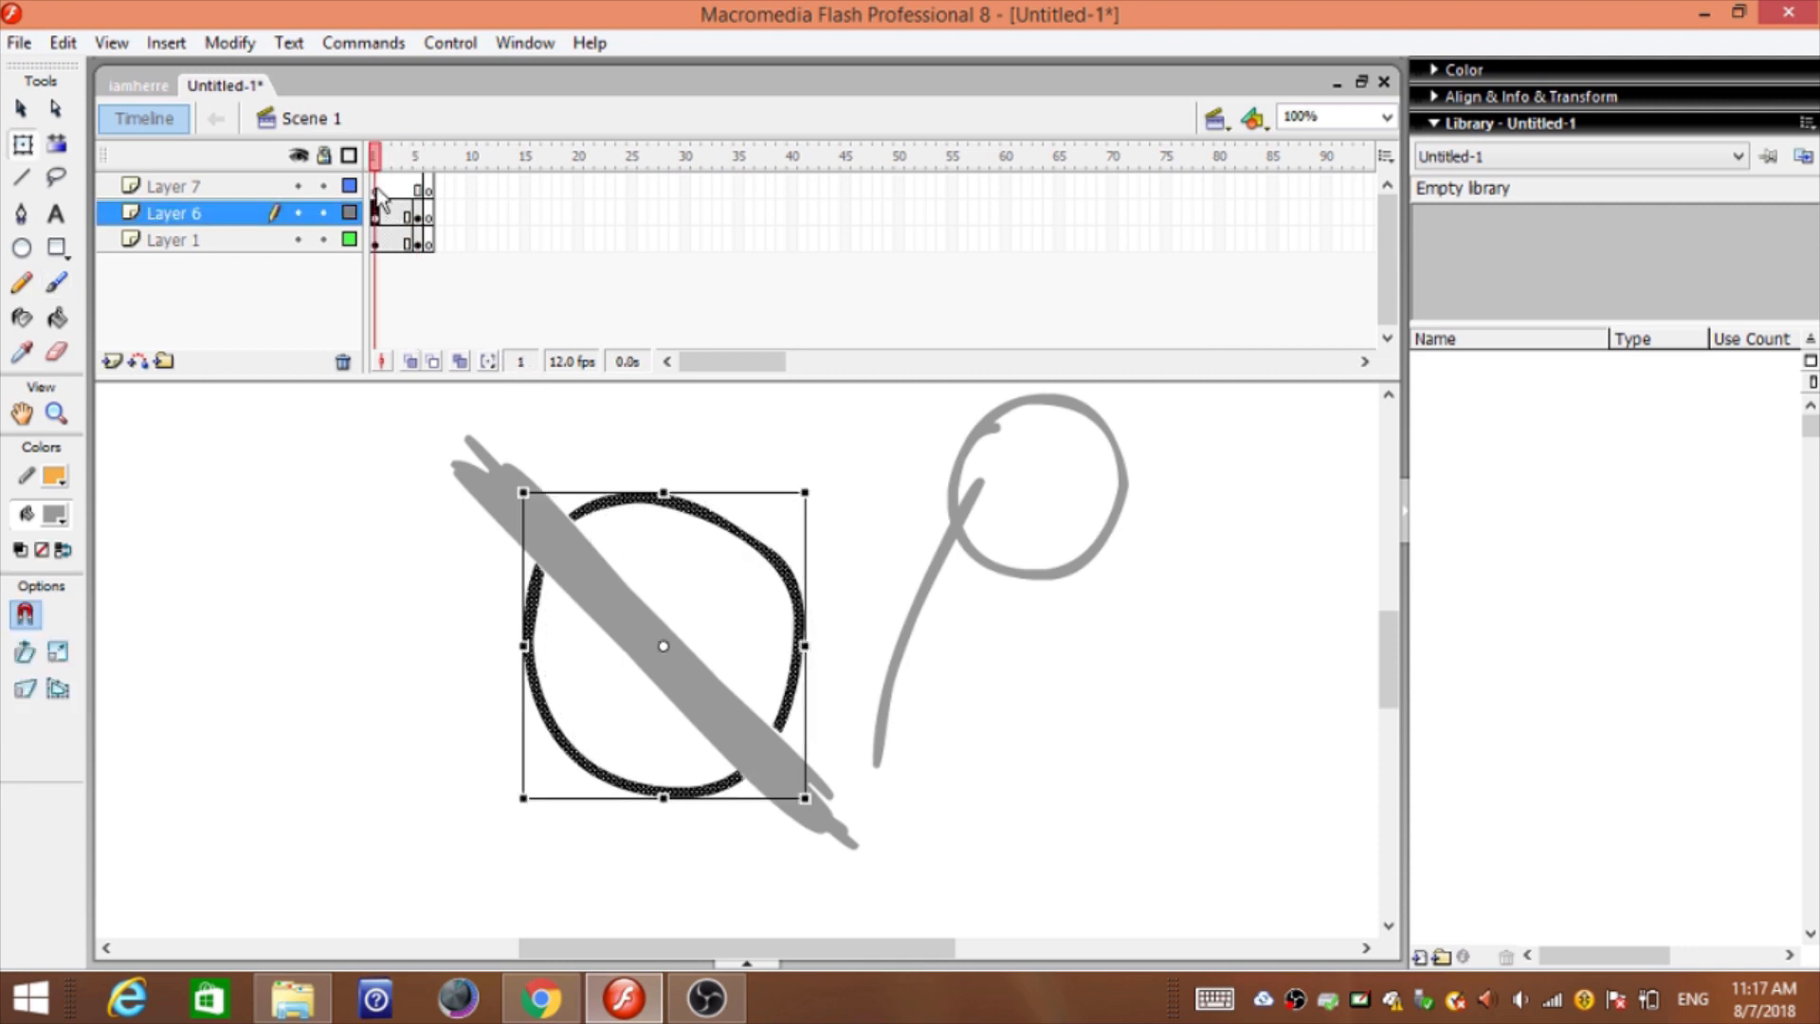
drag(376, 188, 432, 215)
click(397, 214)
click(417, 214)
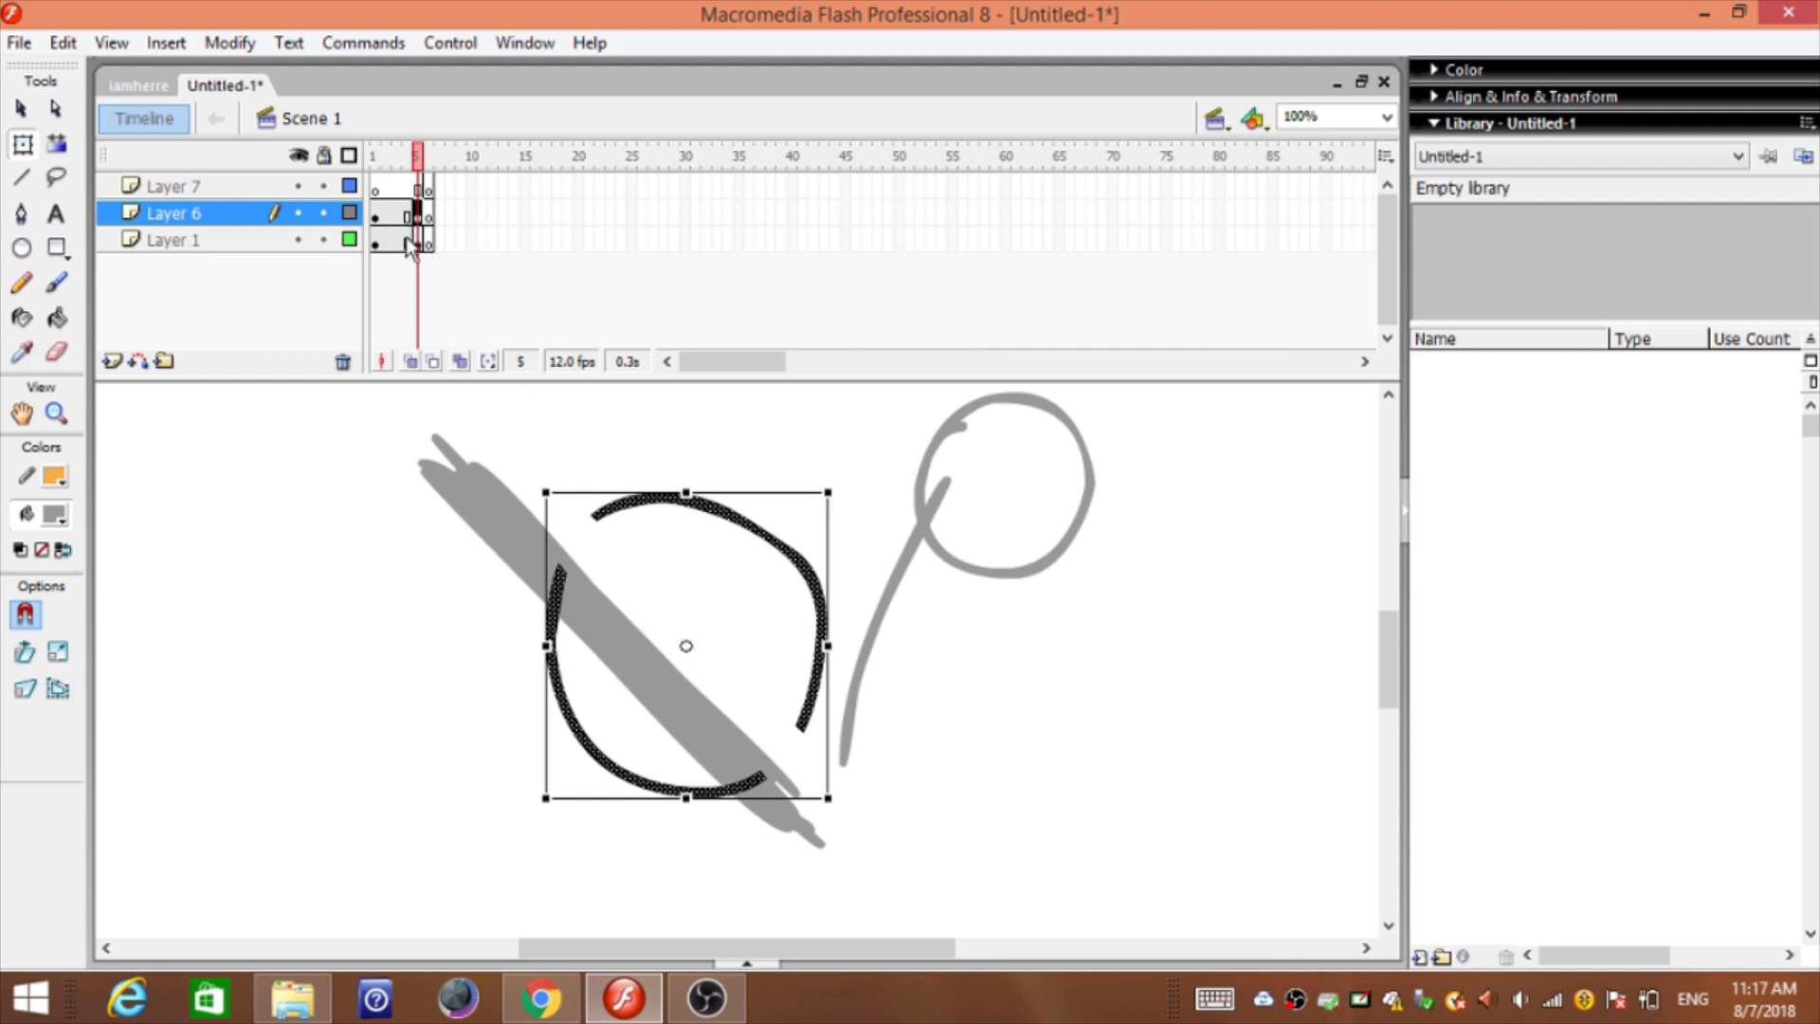
click(408, 242)
drag(376, 188, 433, 218)
click(429, 216)
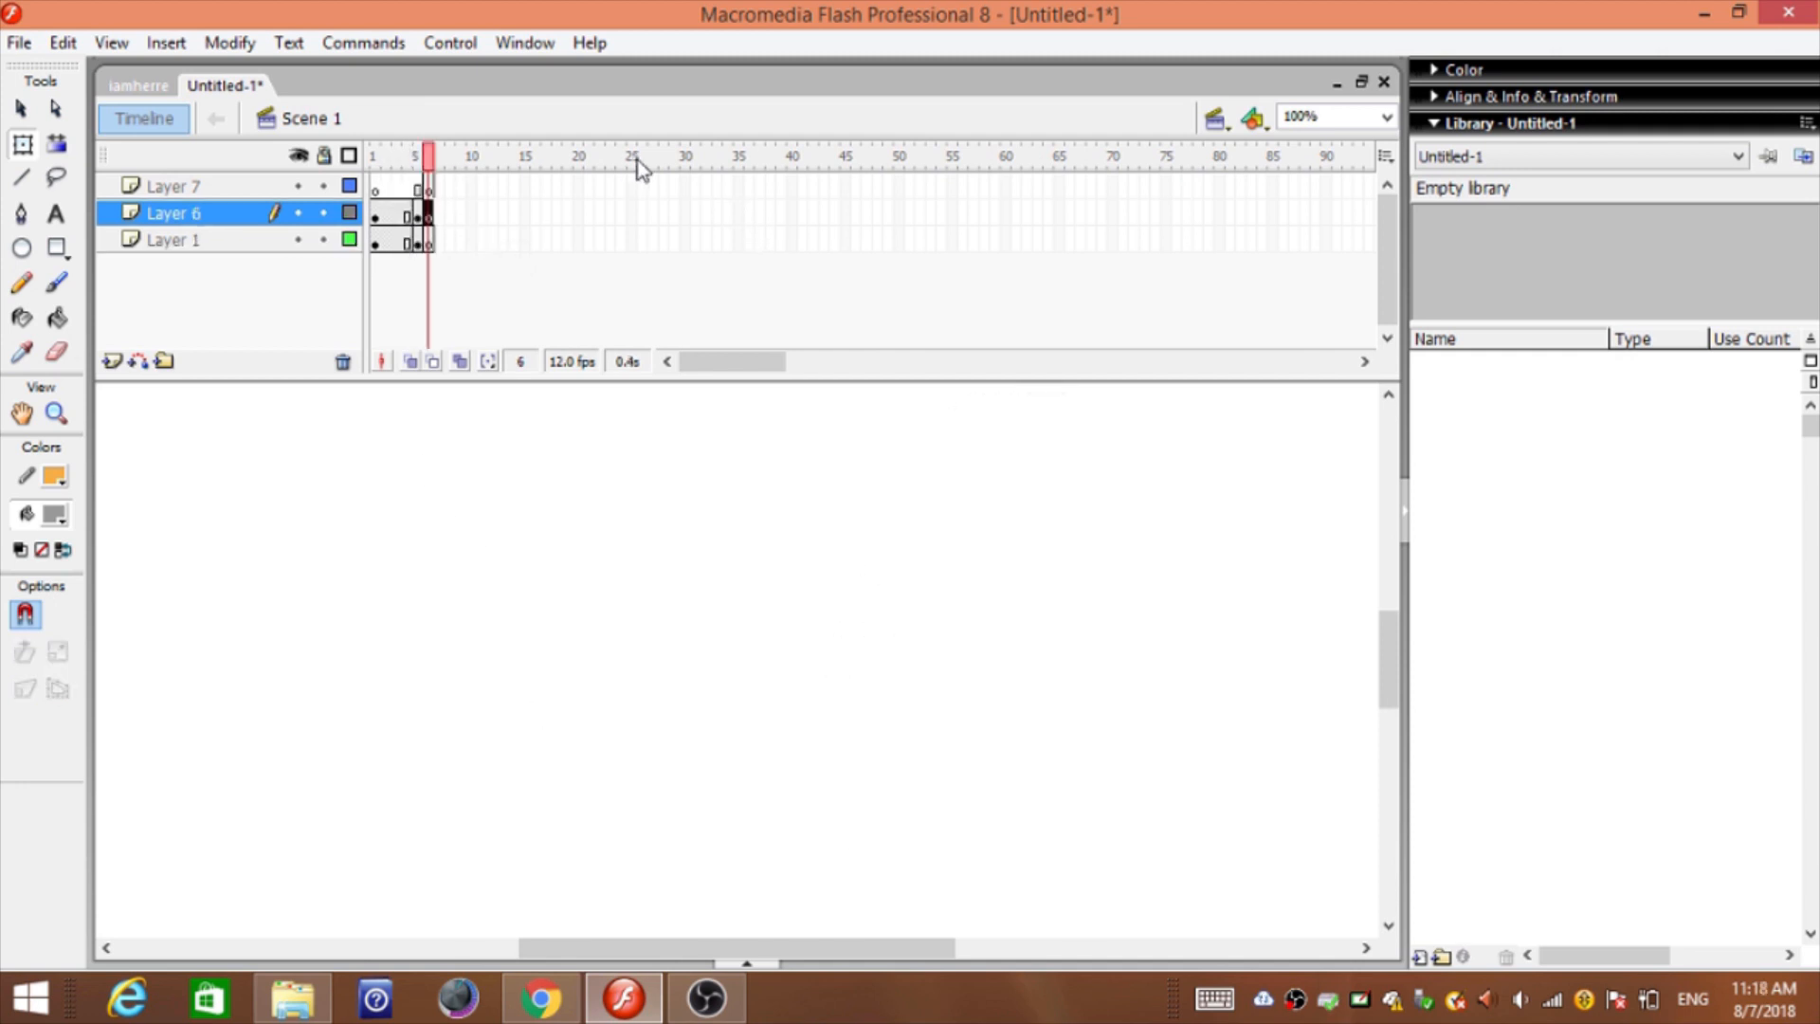
Extend Layers 7, 6 and 1 with regular frames up to frame 40
click(739, 186)
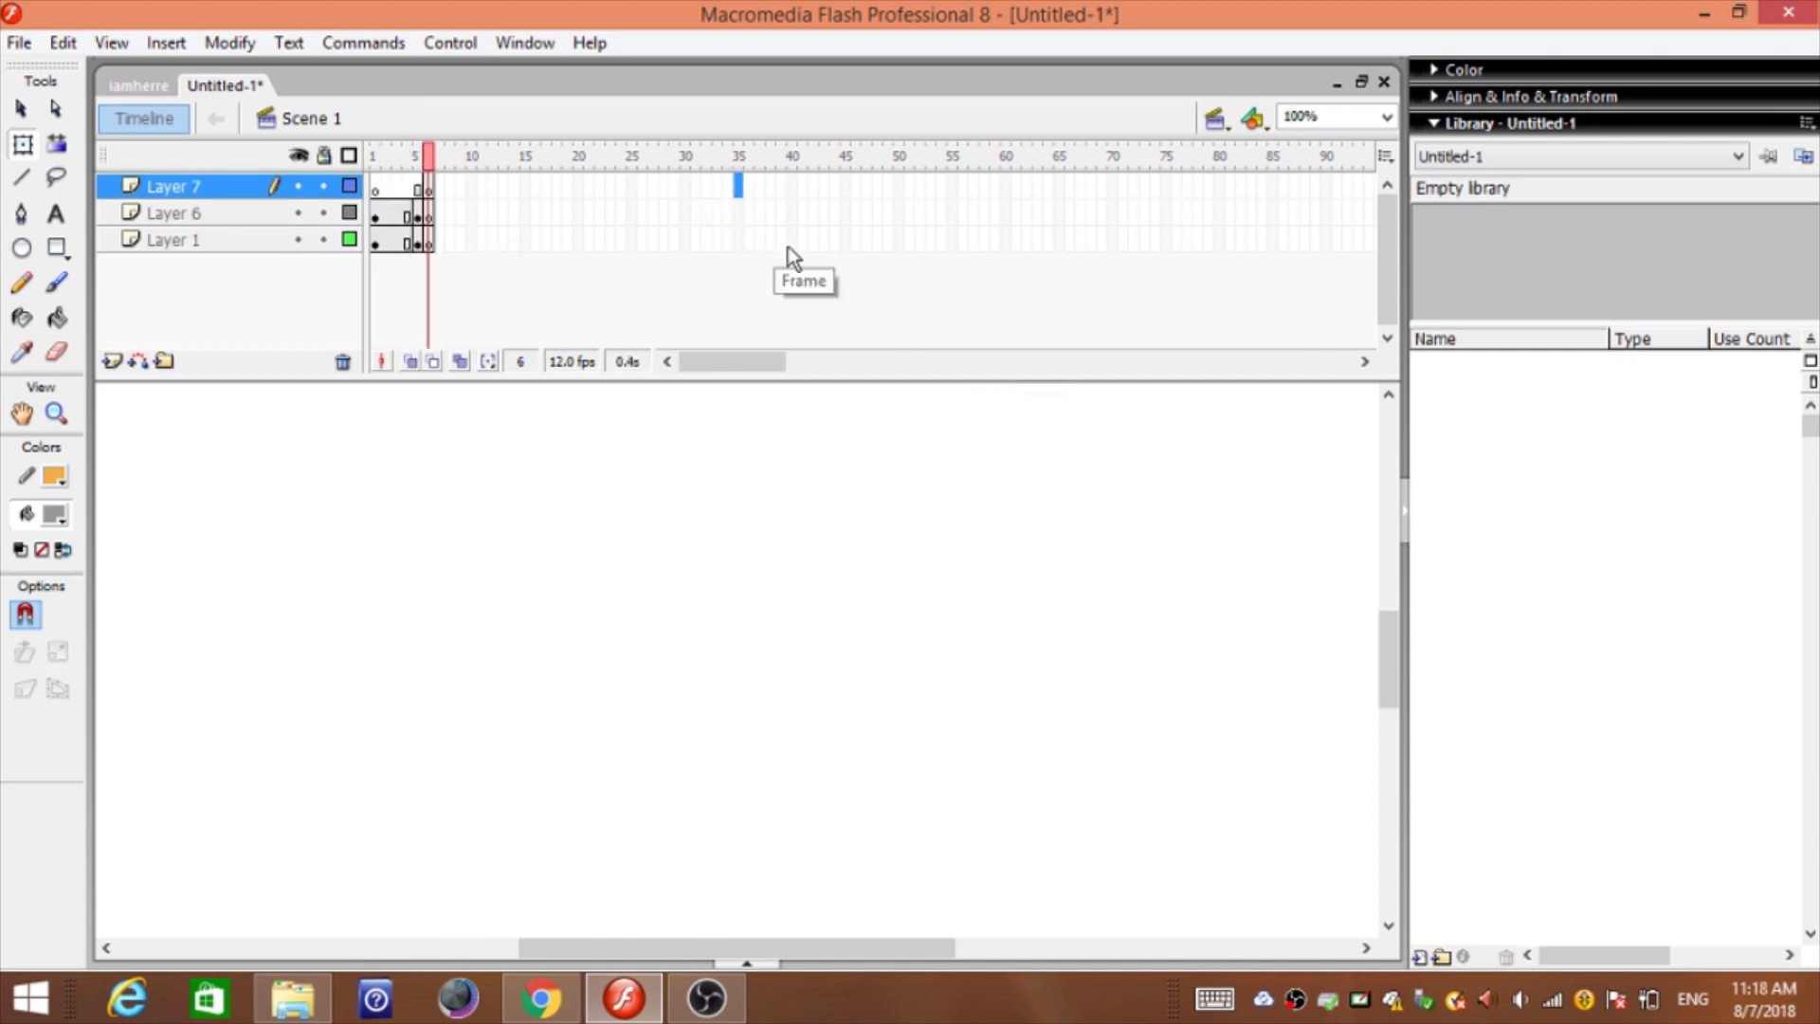
drag(793, 185, 796, 244)
key(F5)
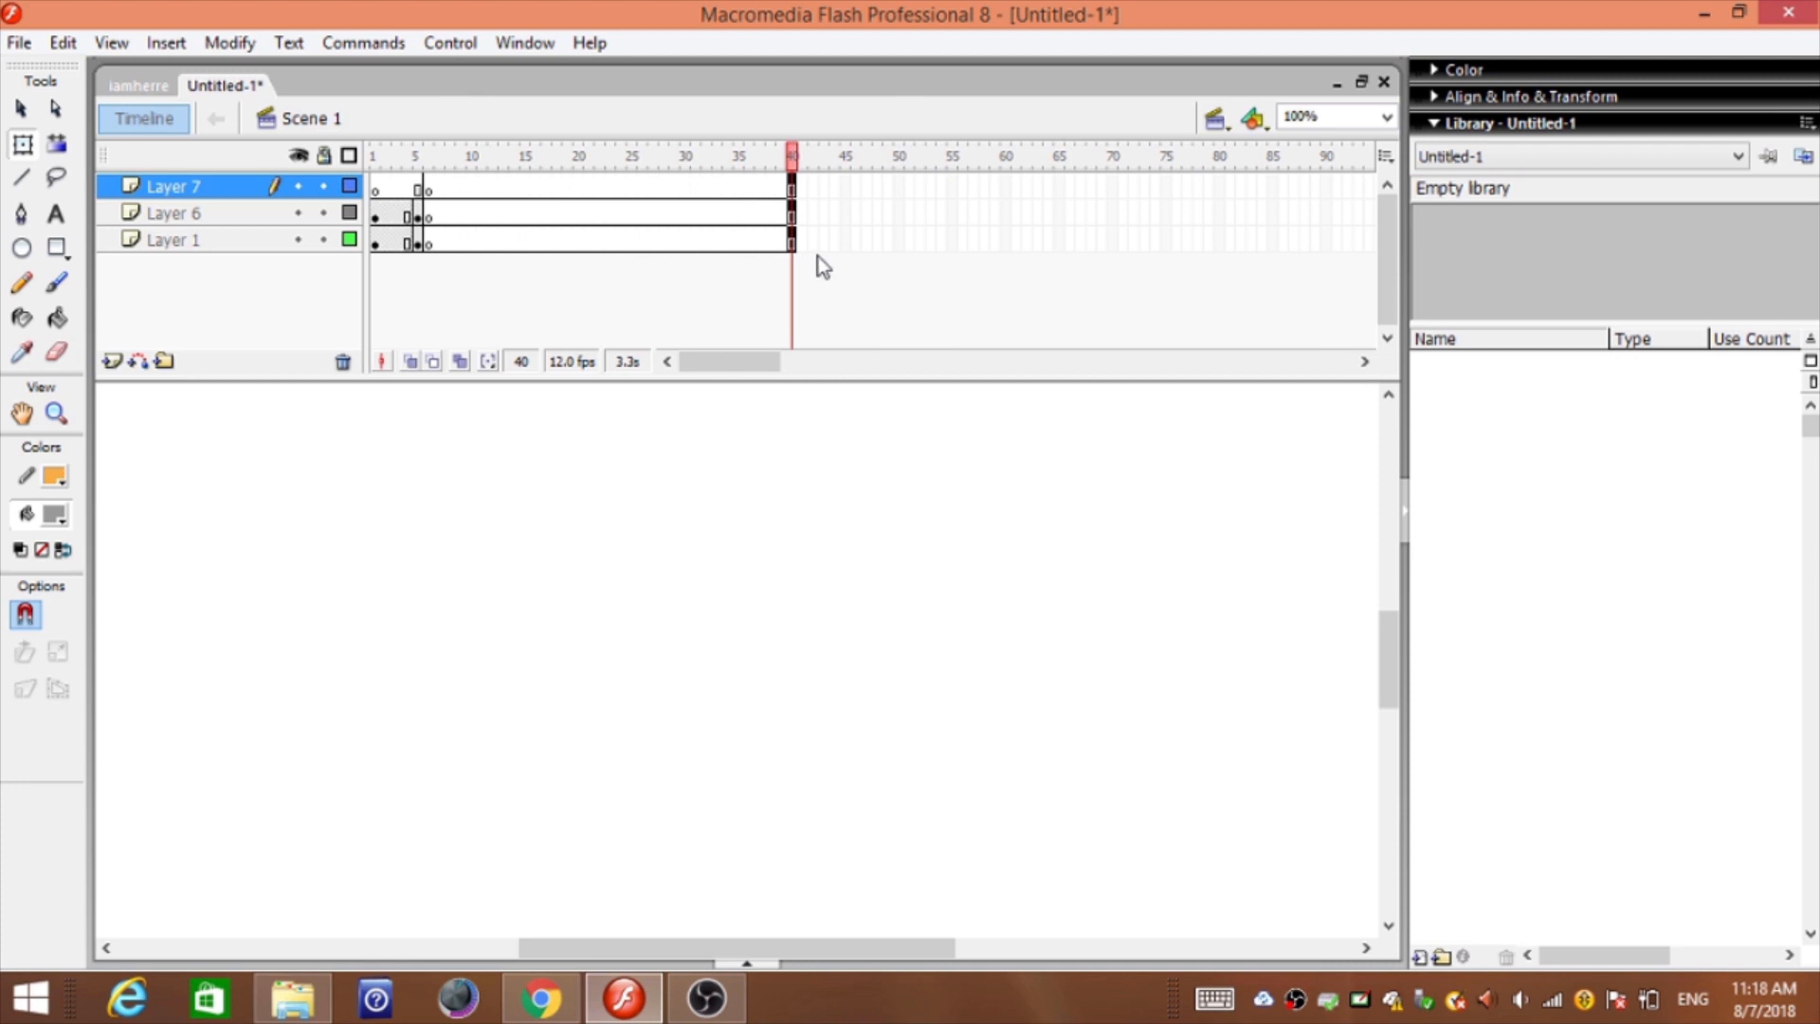
Insert empty keyframes at frames 55, 66 and 67 on all three layers
drag(951, 186, 951, 244)
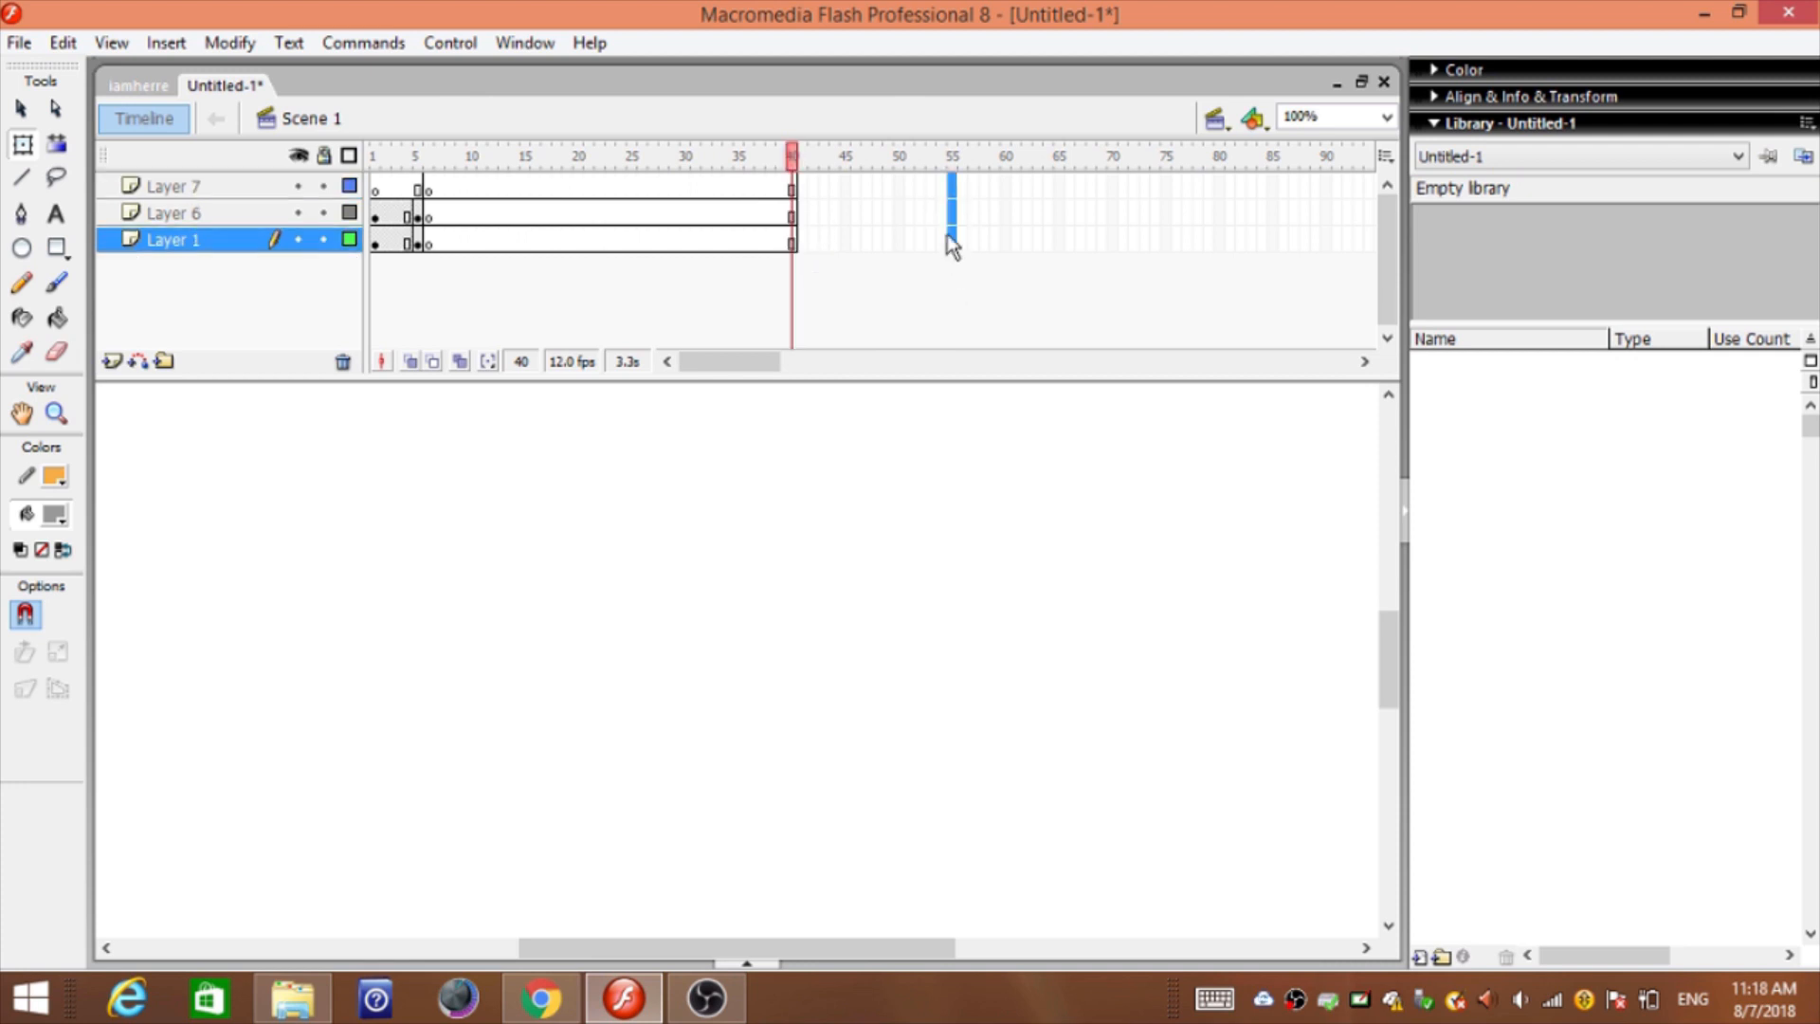
key(F5)
drag(1074, 184, 1076, 244)
key(F7)
Examine several points along the extended empty frames and return to the keyframe at frame 5 of Layer 6
click(459, 214)
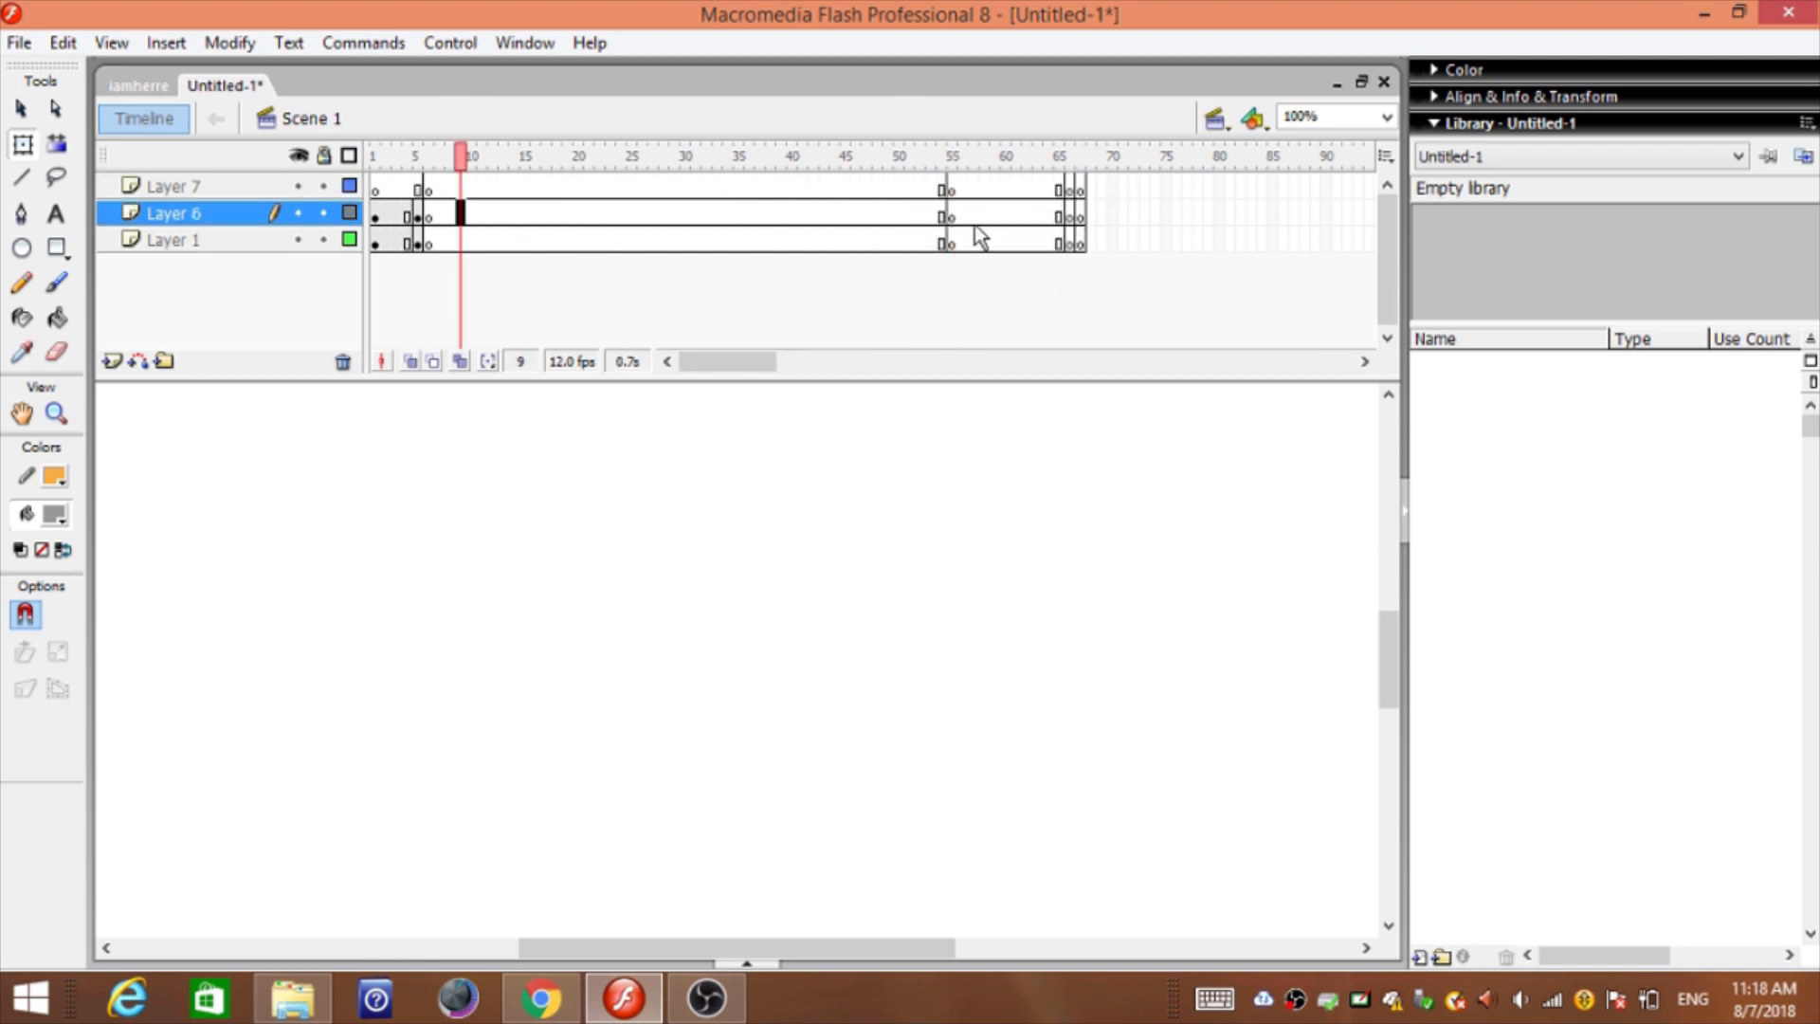
click(955, 240)
click(611, 211)
click(419, 215)
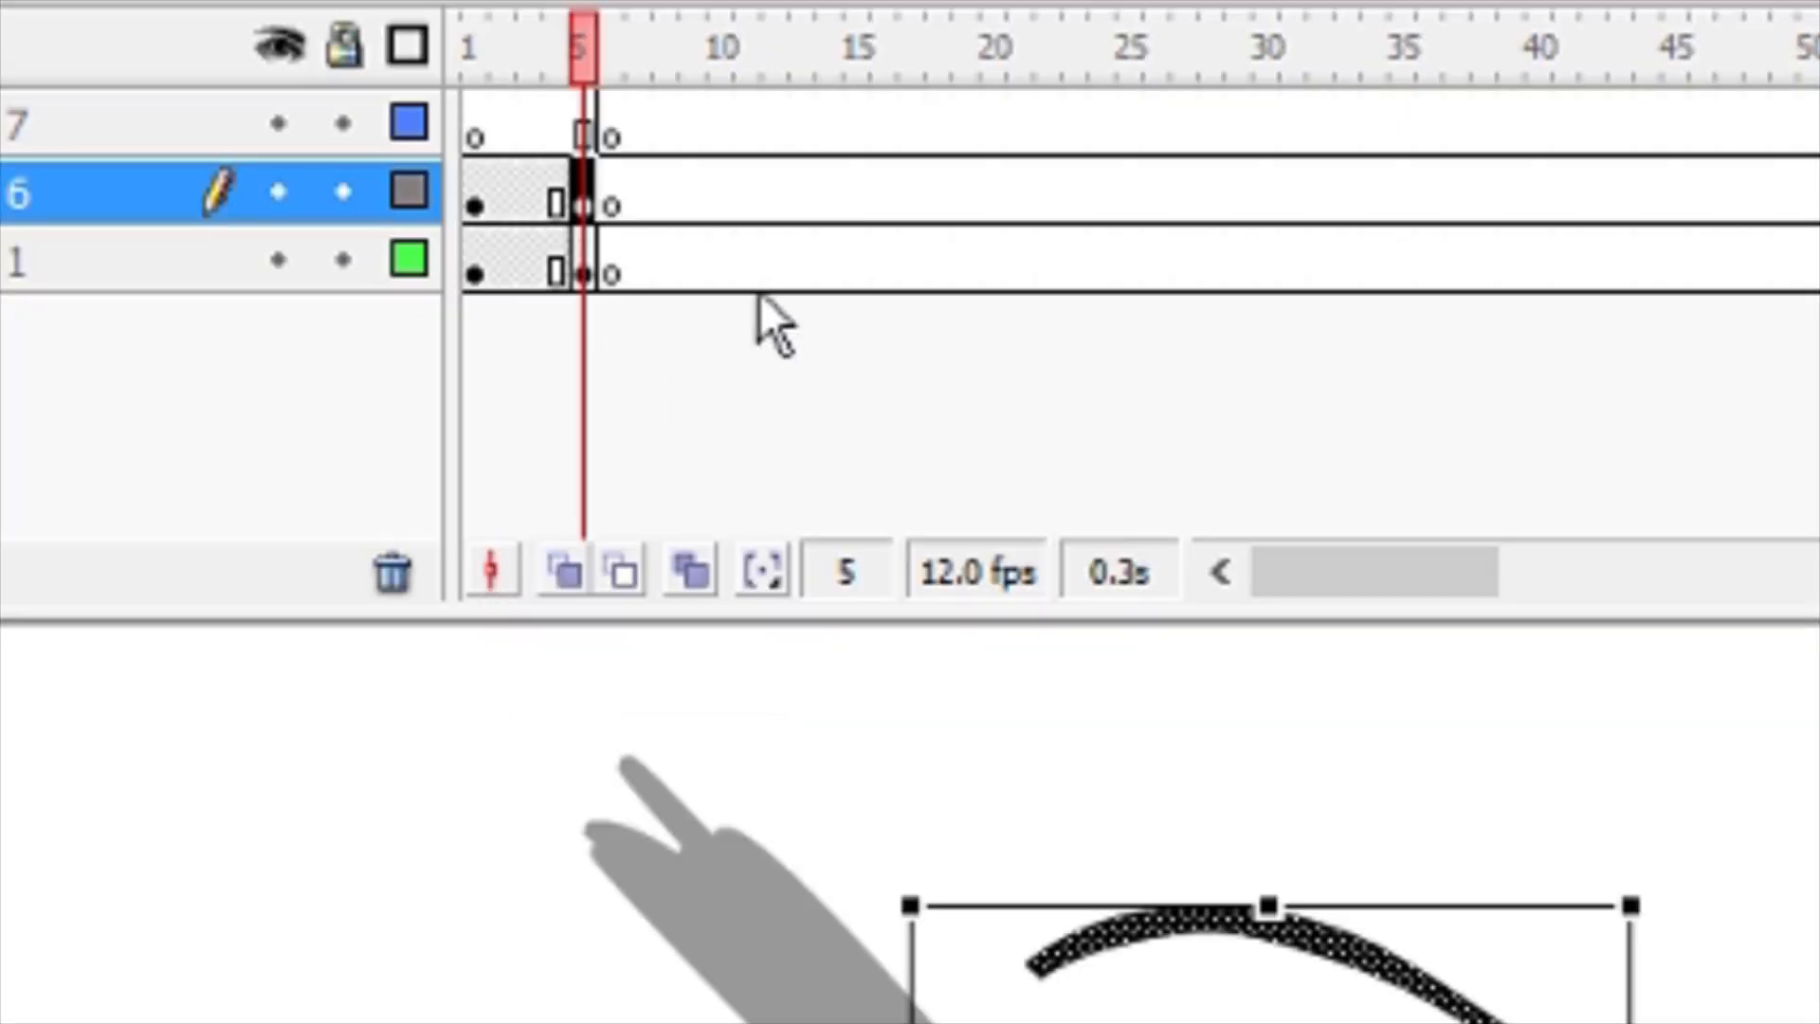
Turn on Onion Skin, view the earlier artwork through frame 6 of Layer 1, and turn Onion Skin off again
click(472, 240)
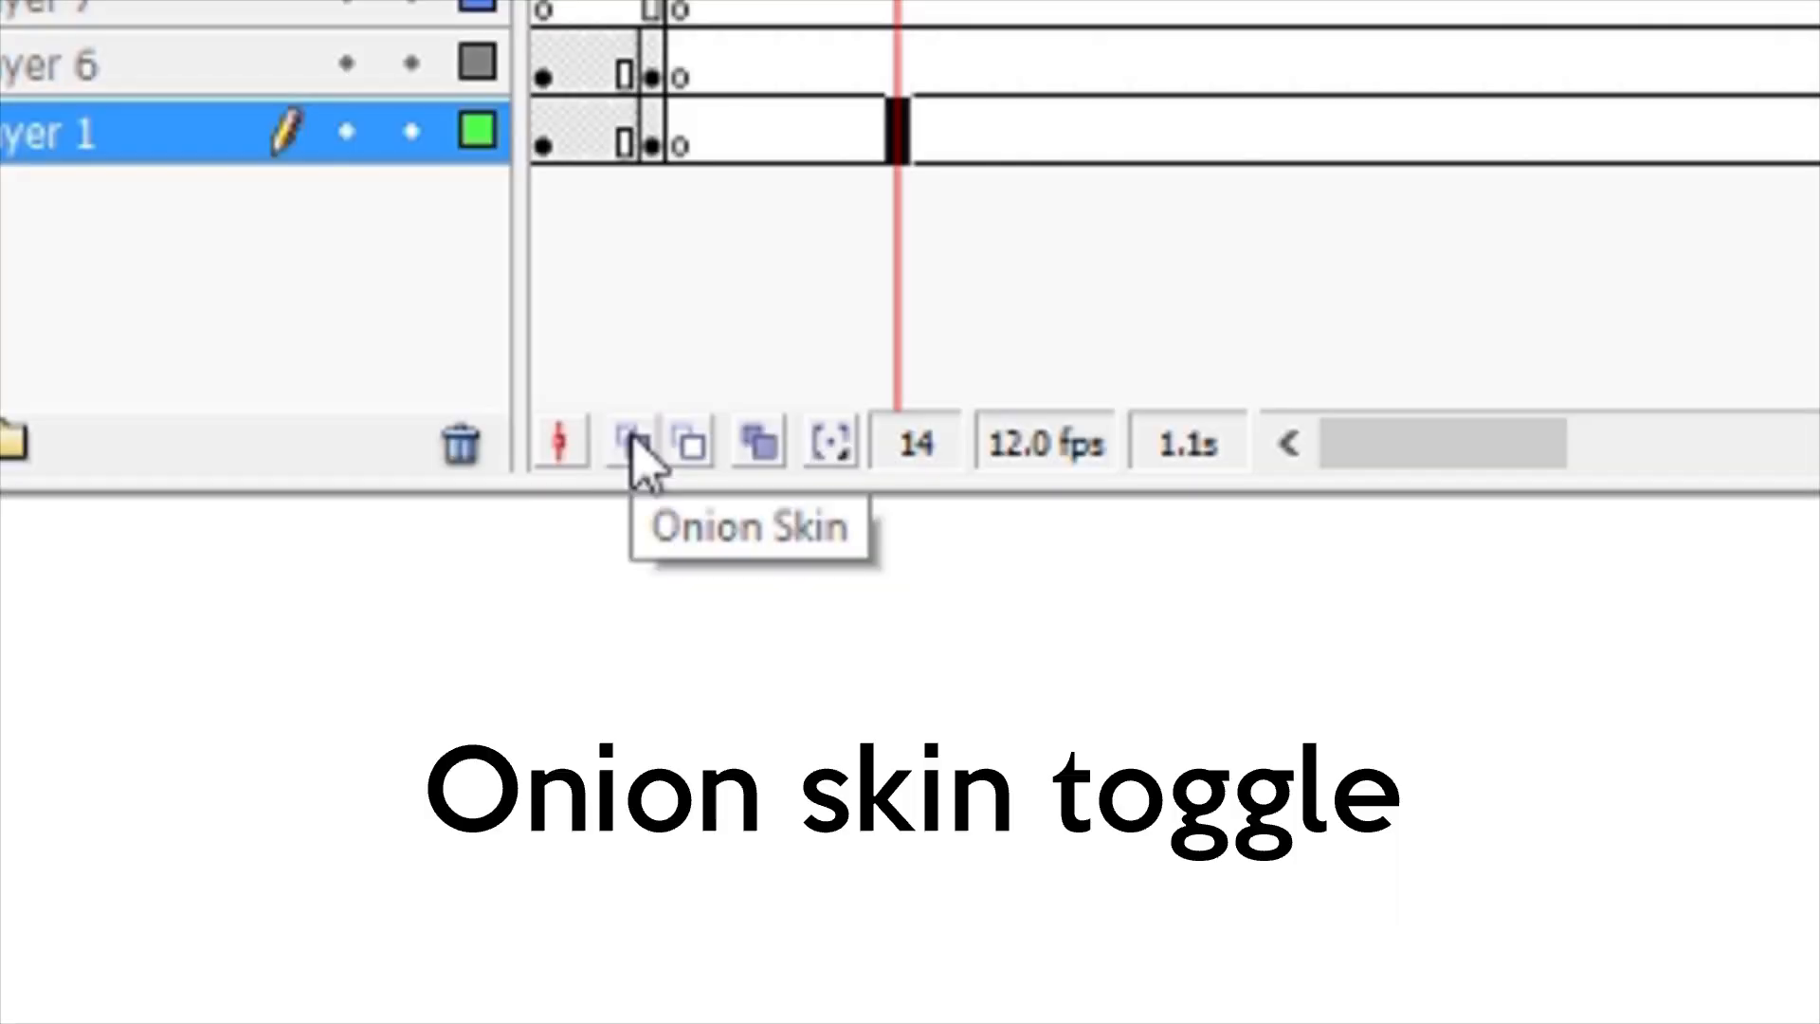
click(410, 361)
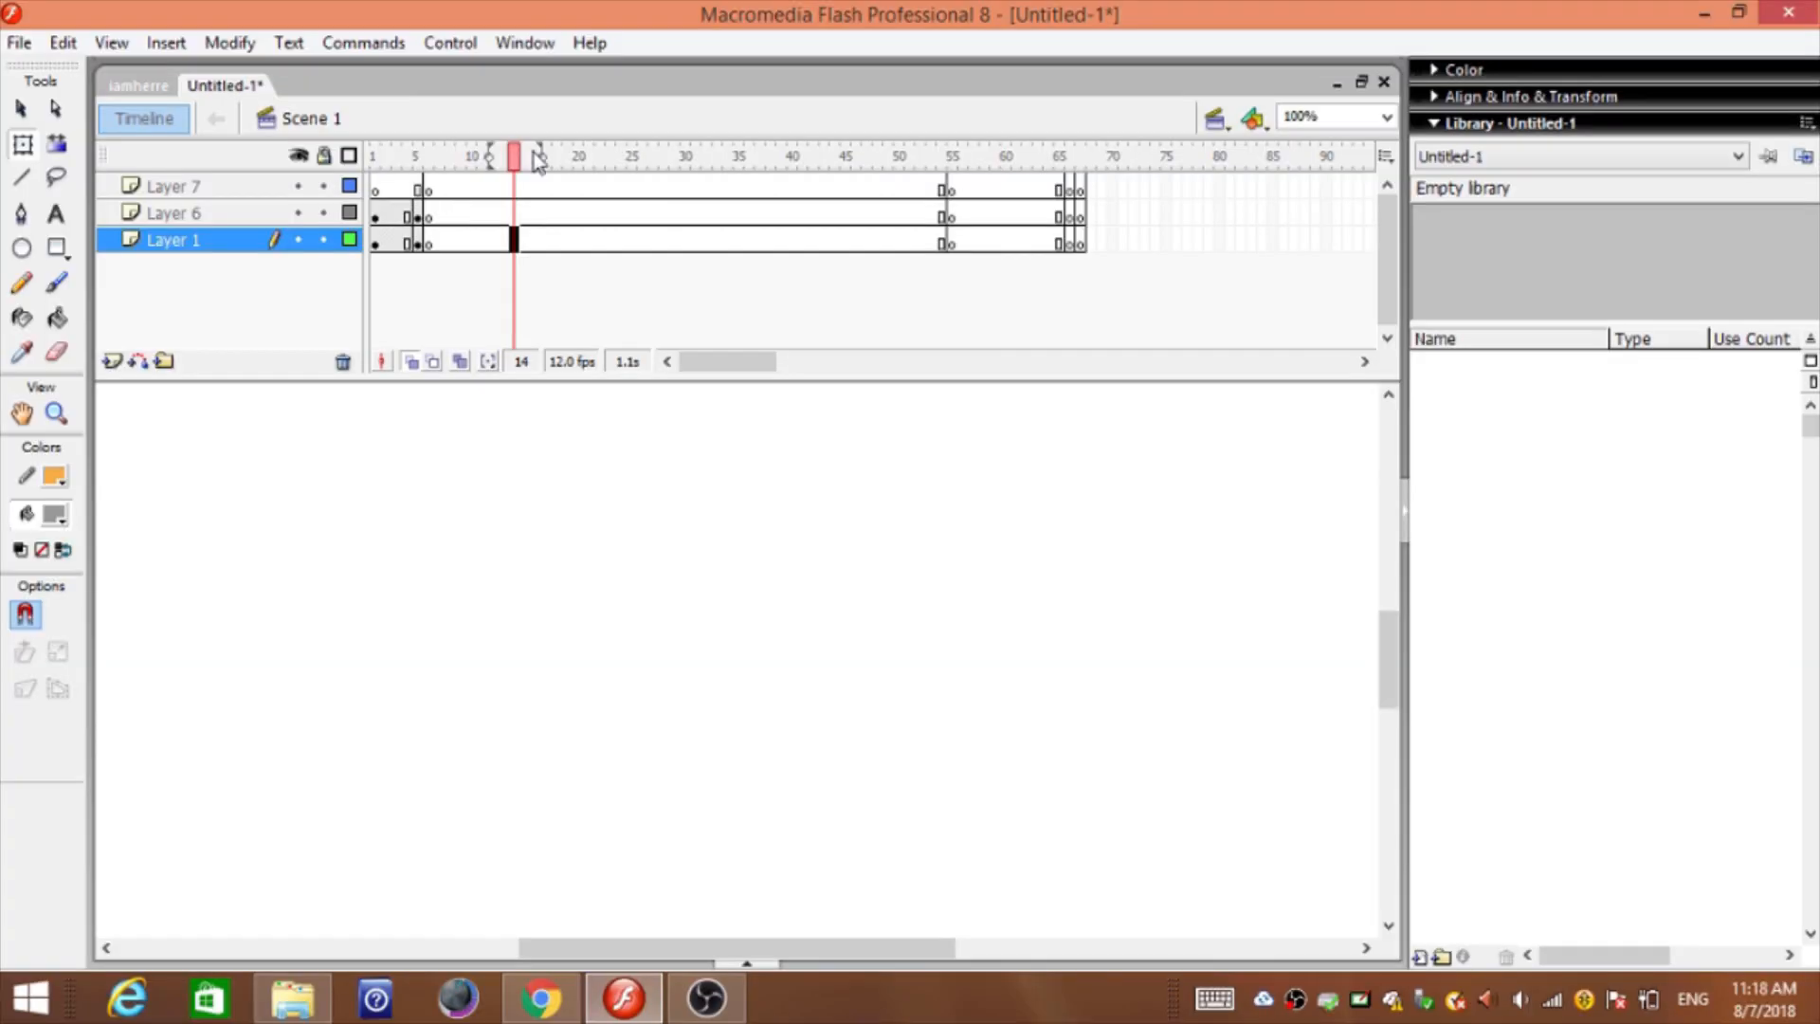
click(428, 242)
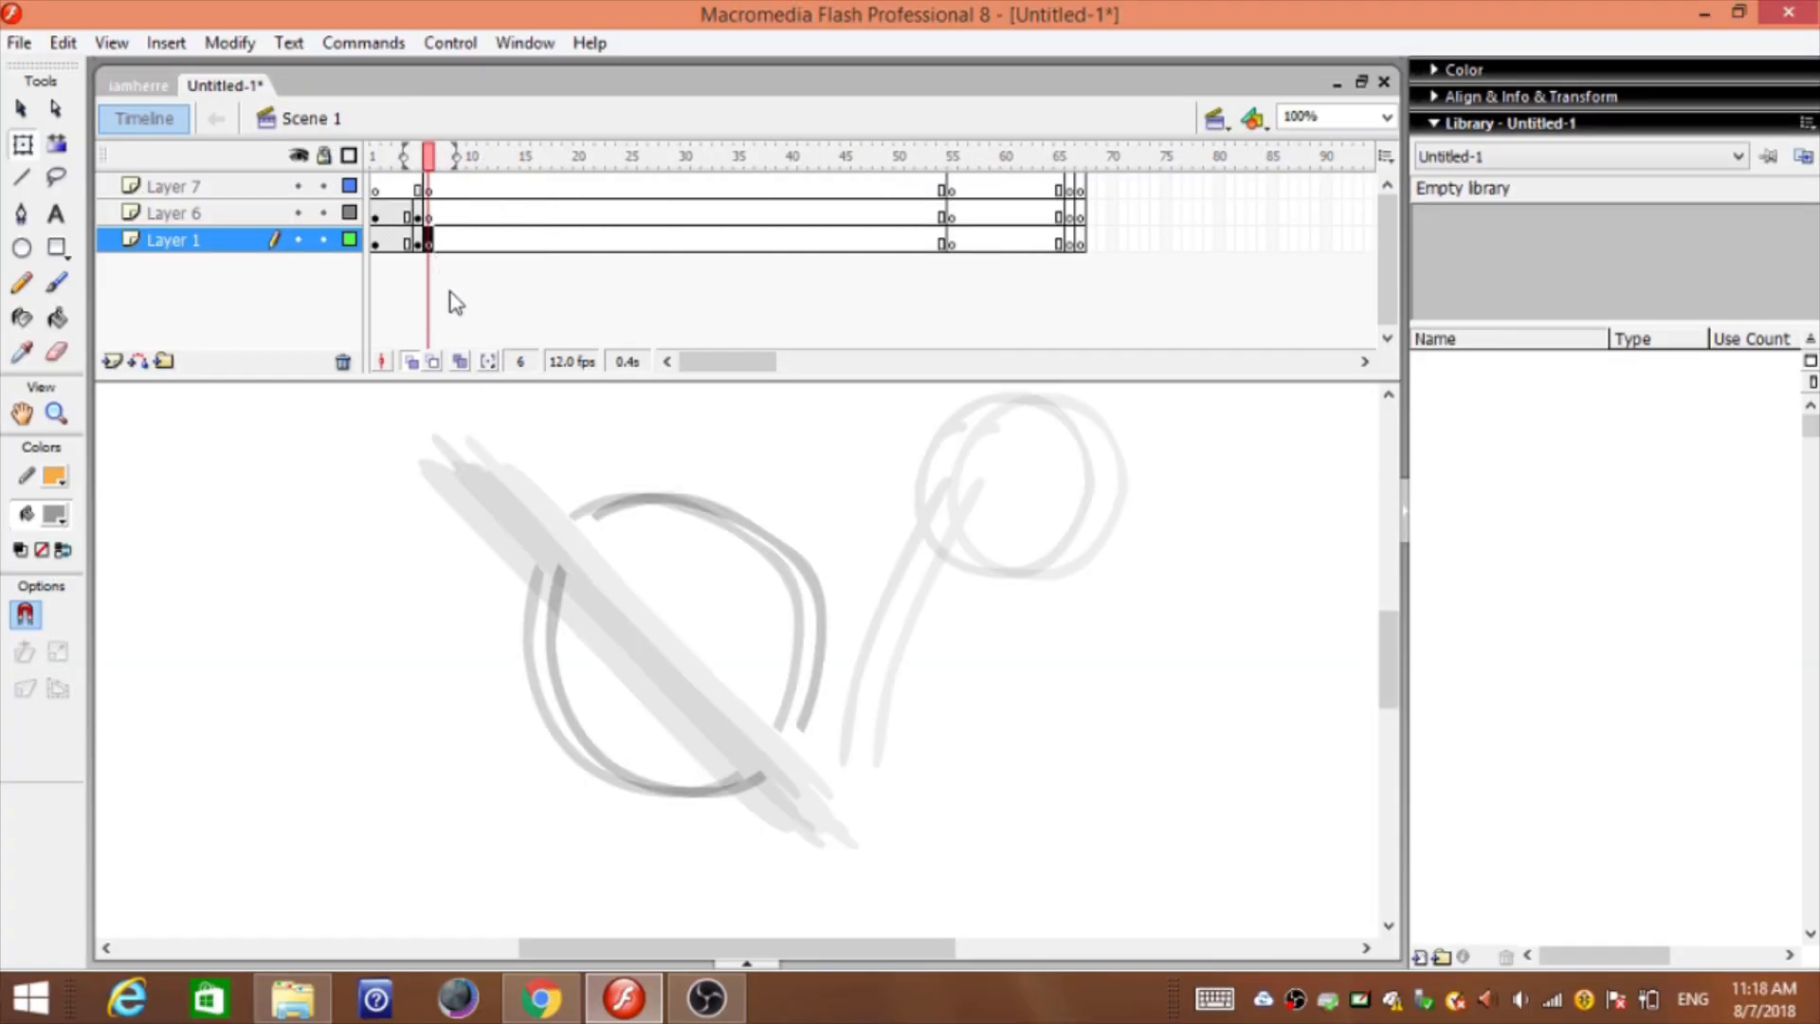
click(407, 360)
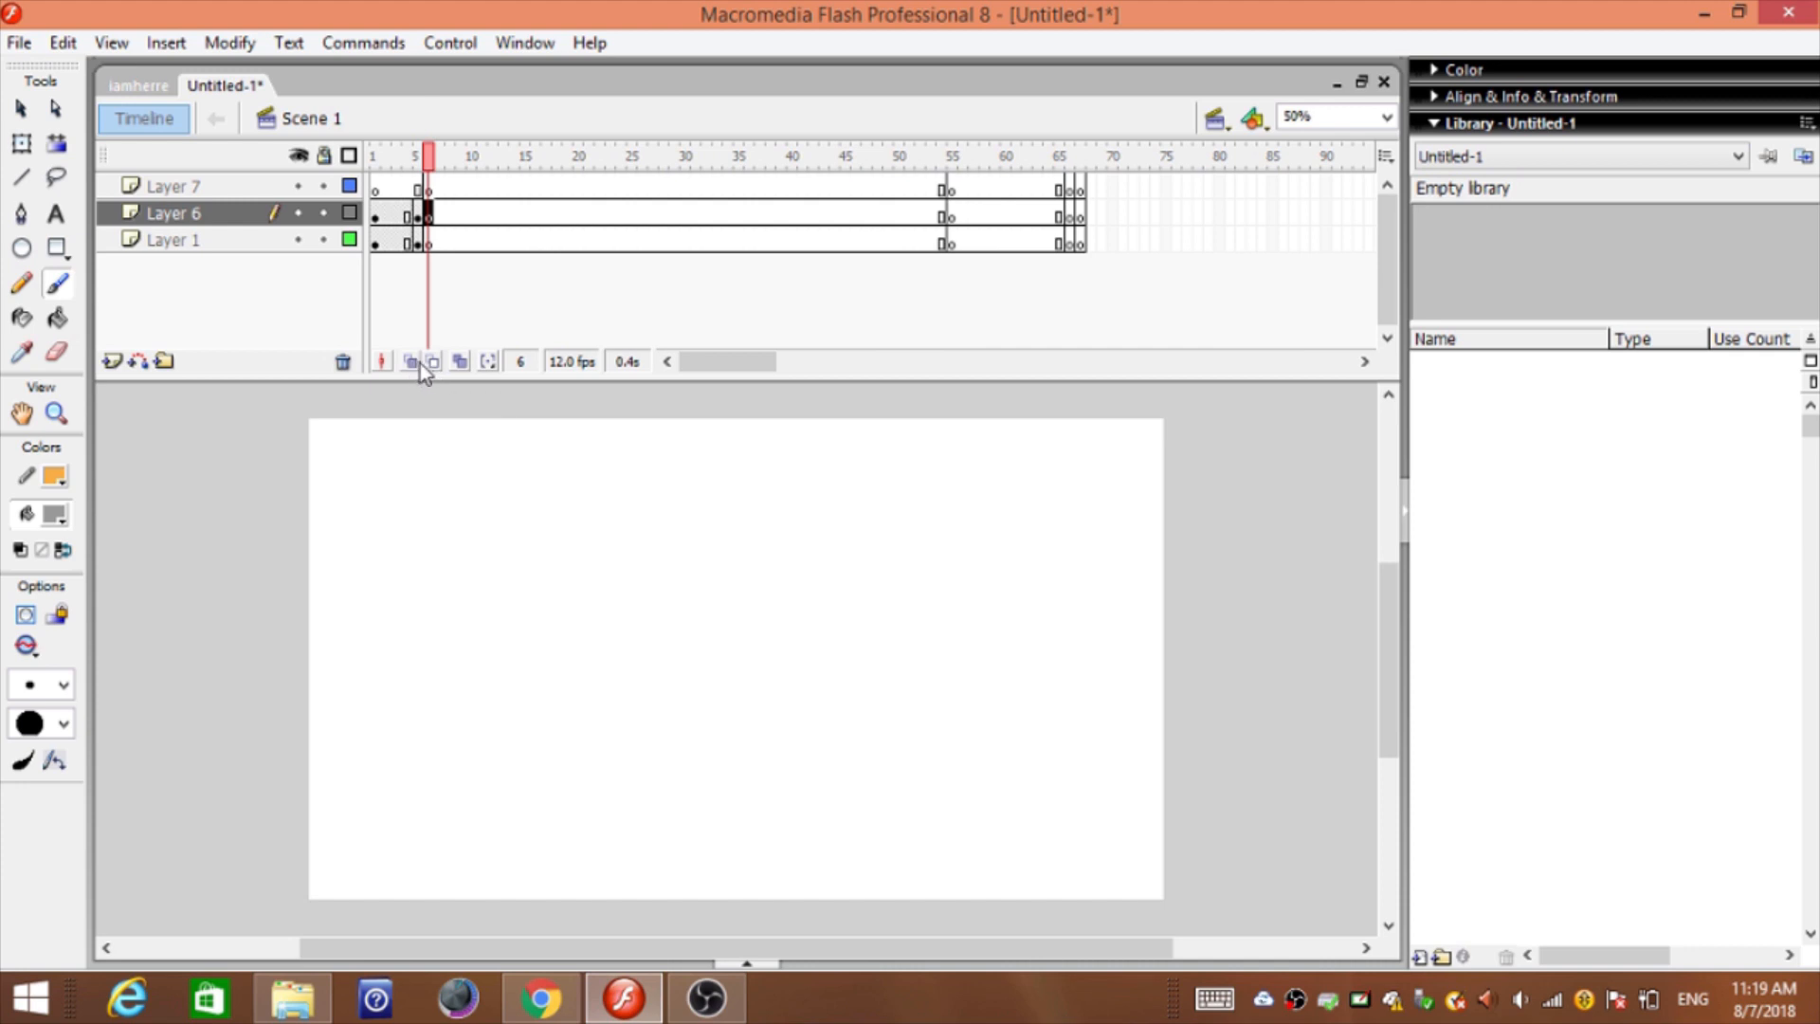
Compare frames 4 to 6 of Layer 6 and turn on Onion Skin at its empty frame 6
drag(417, 215, 410, 218)
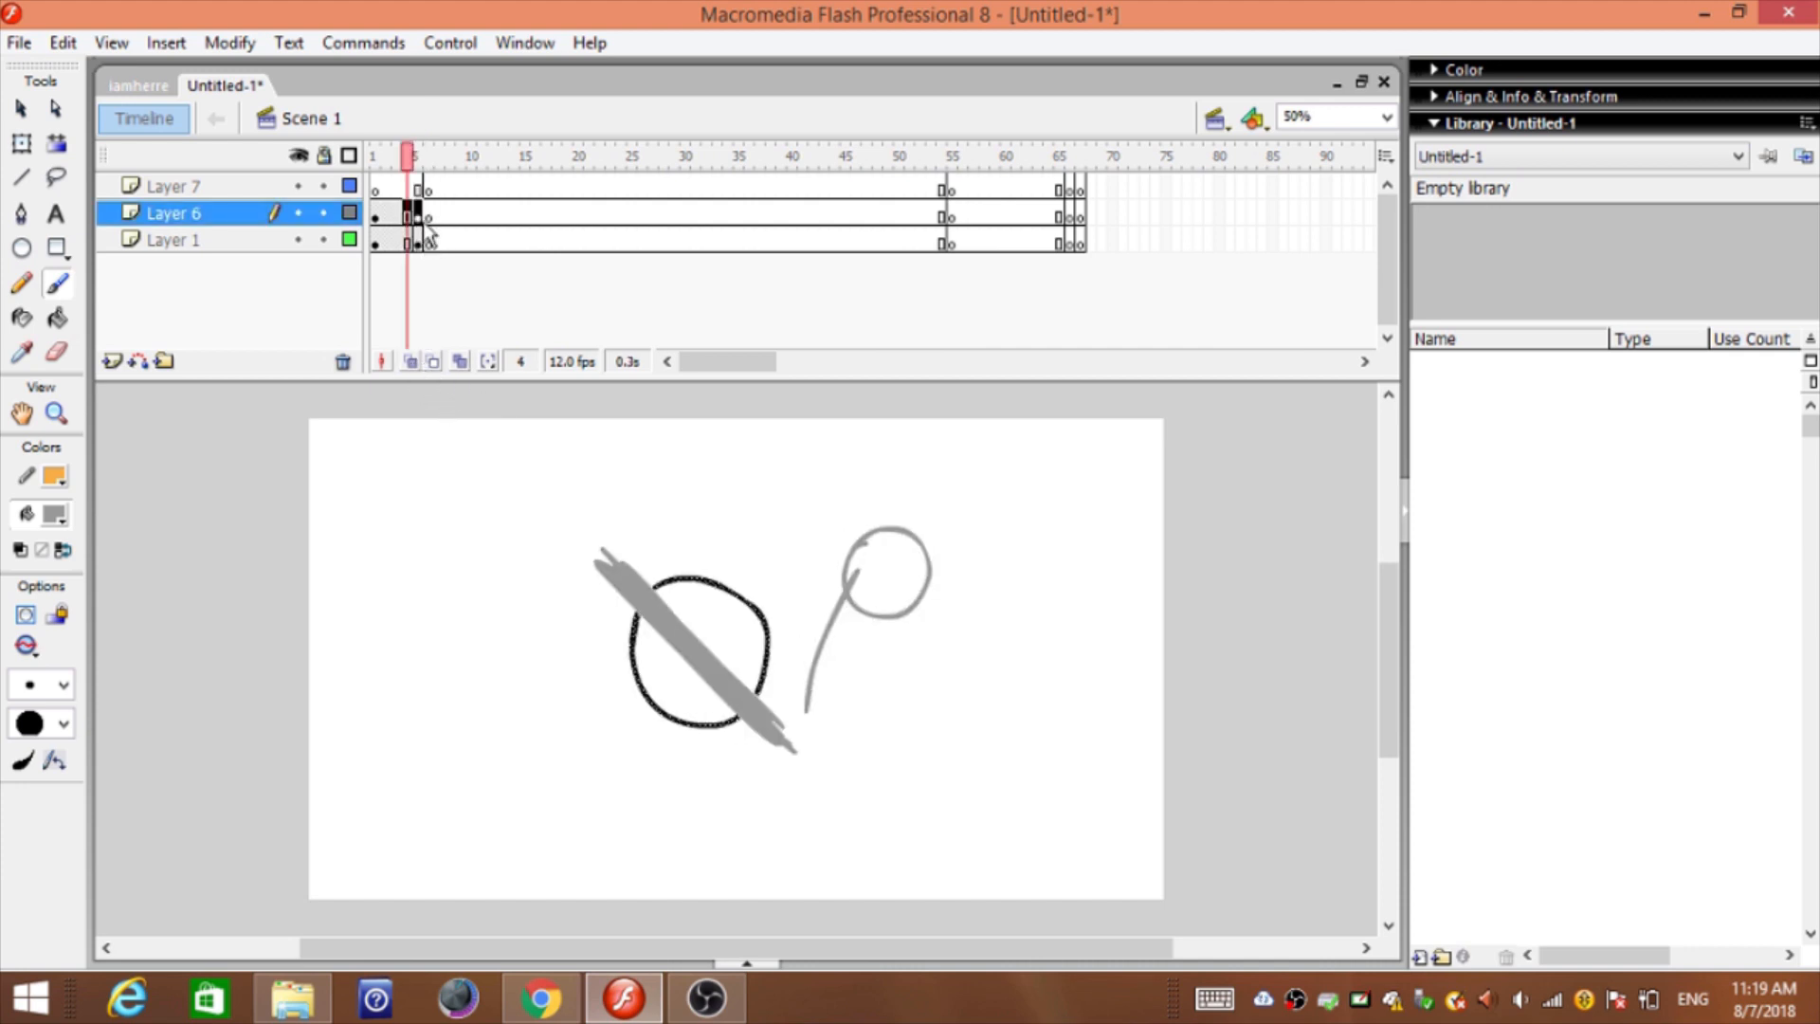
click(427, 219)
click(419, 218)
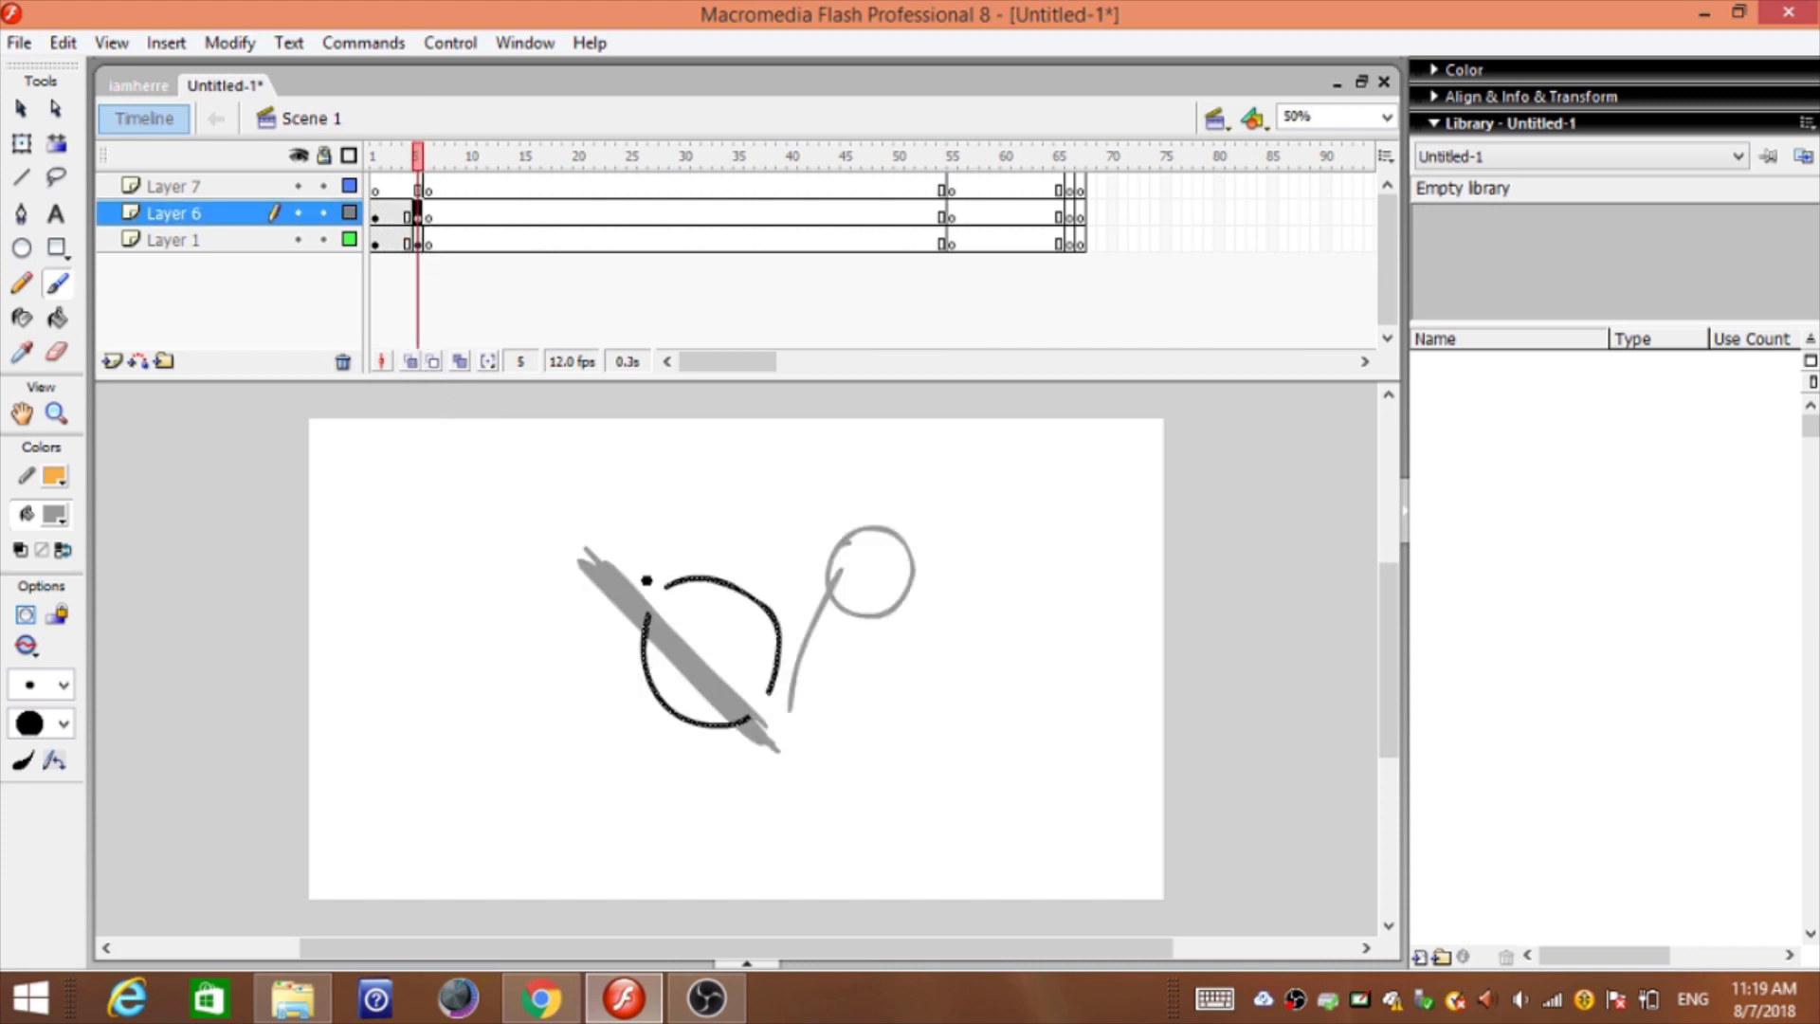
click(428, 215)
click(411, 363)
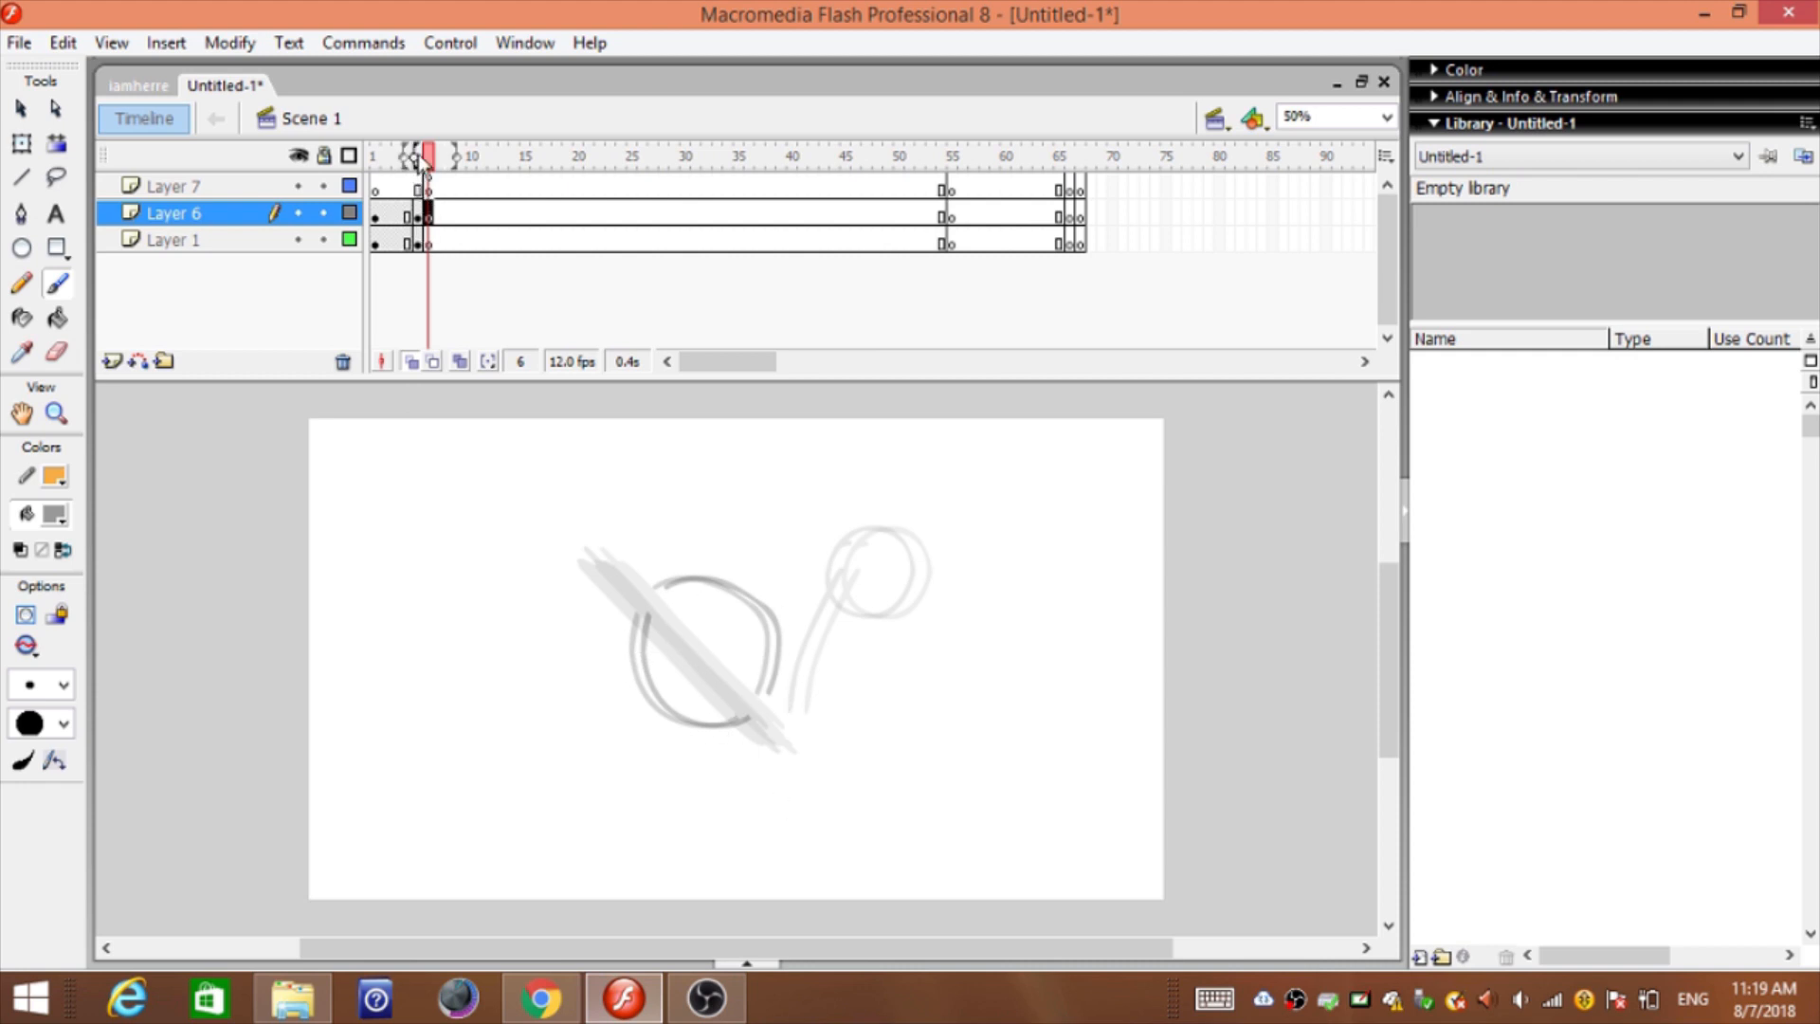
click(428, 189)
click(429, 217)
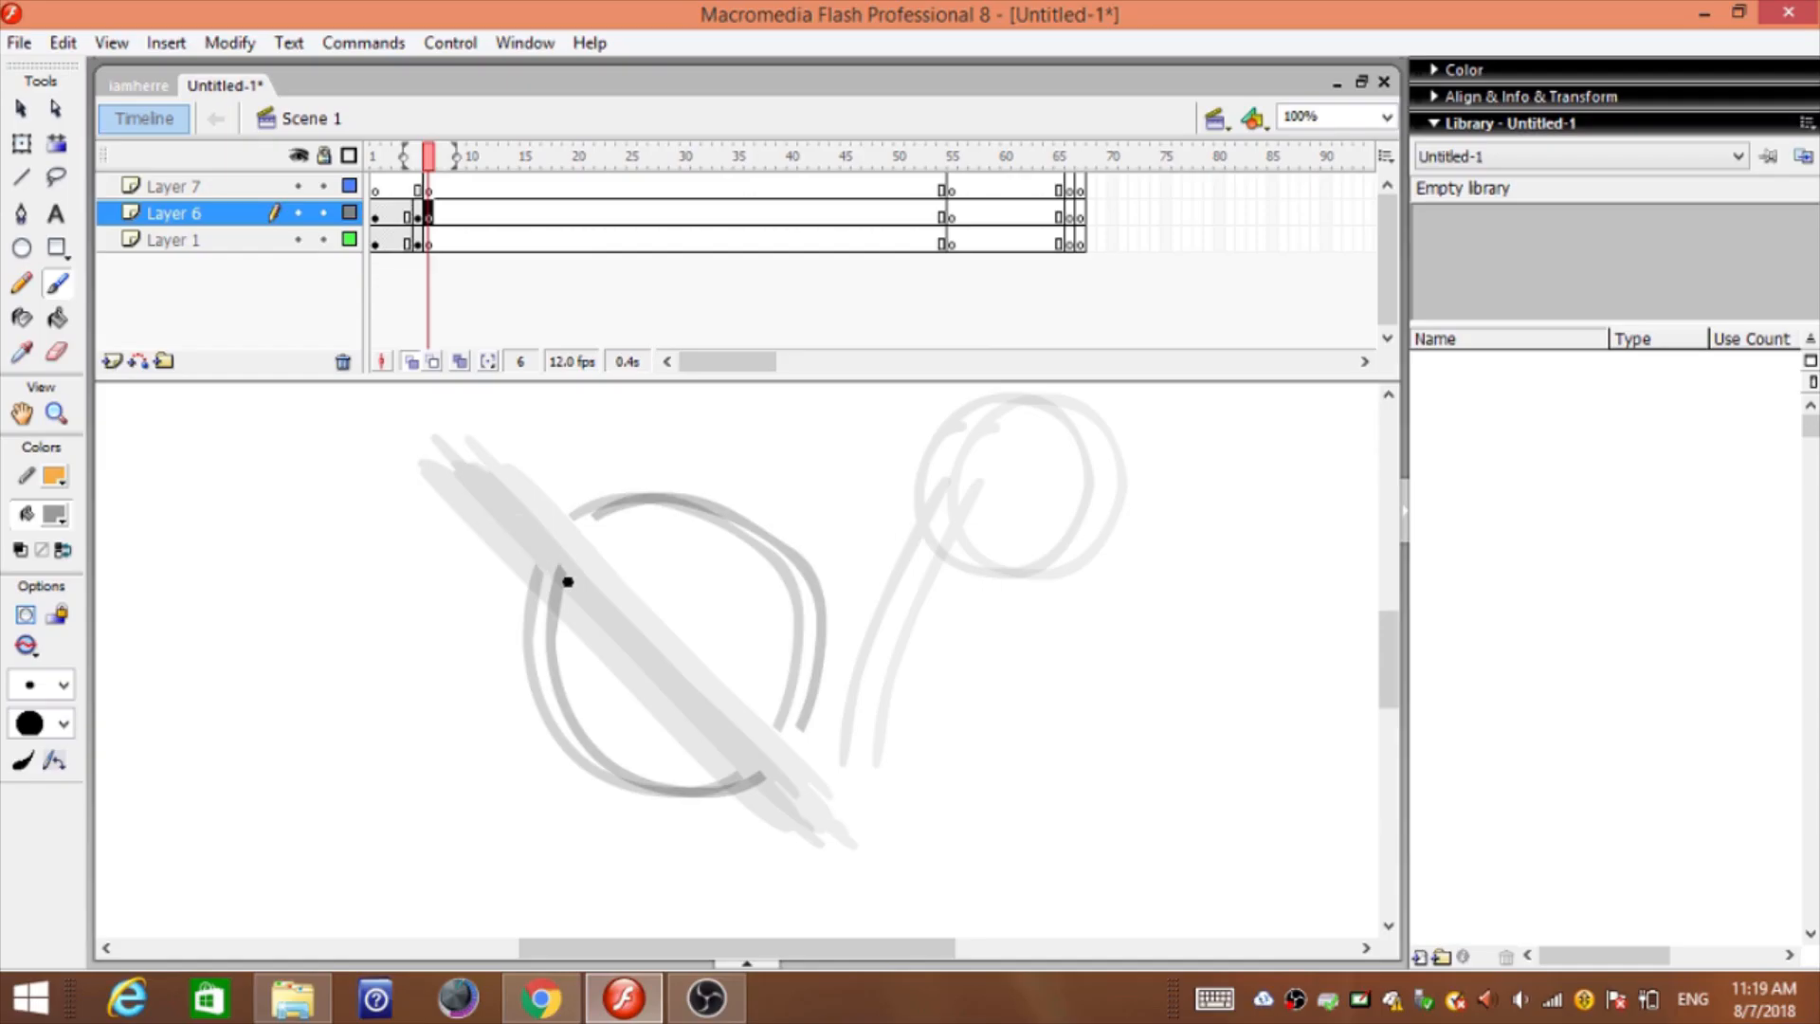
Undo the trial grey brush stroke at frame 6 of Layer 6 and set the fill colour to black, #000000
mouse_move(568, 581)
mouse_down()
mouse_move(614, 775)
mouse_move(725, 775)
mouse_up()
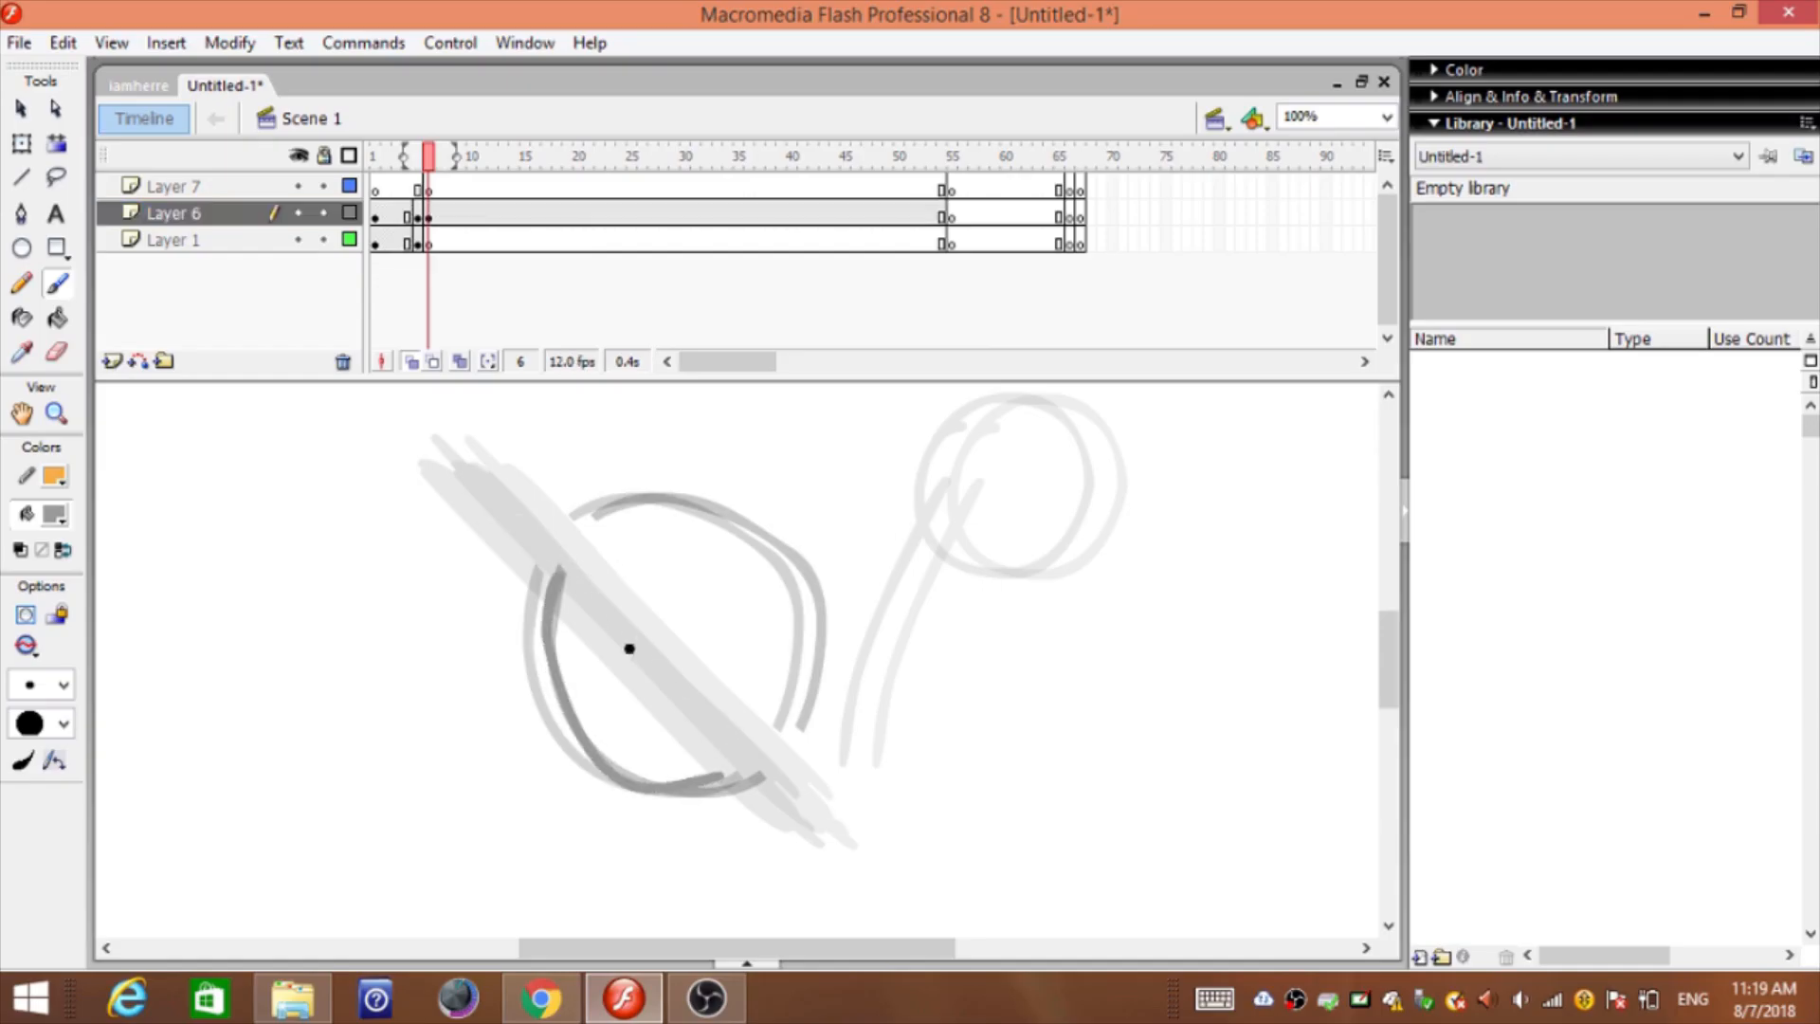
key(ctrl+z)
click(54, 515)
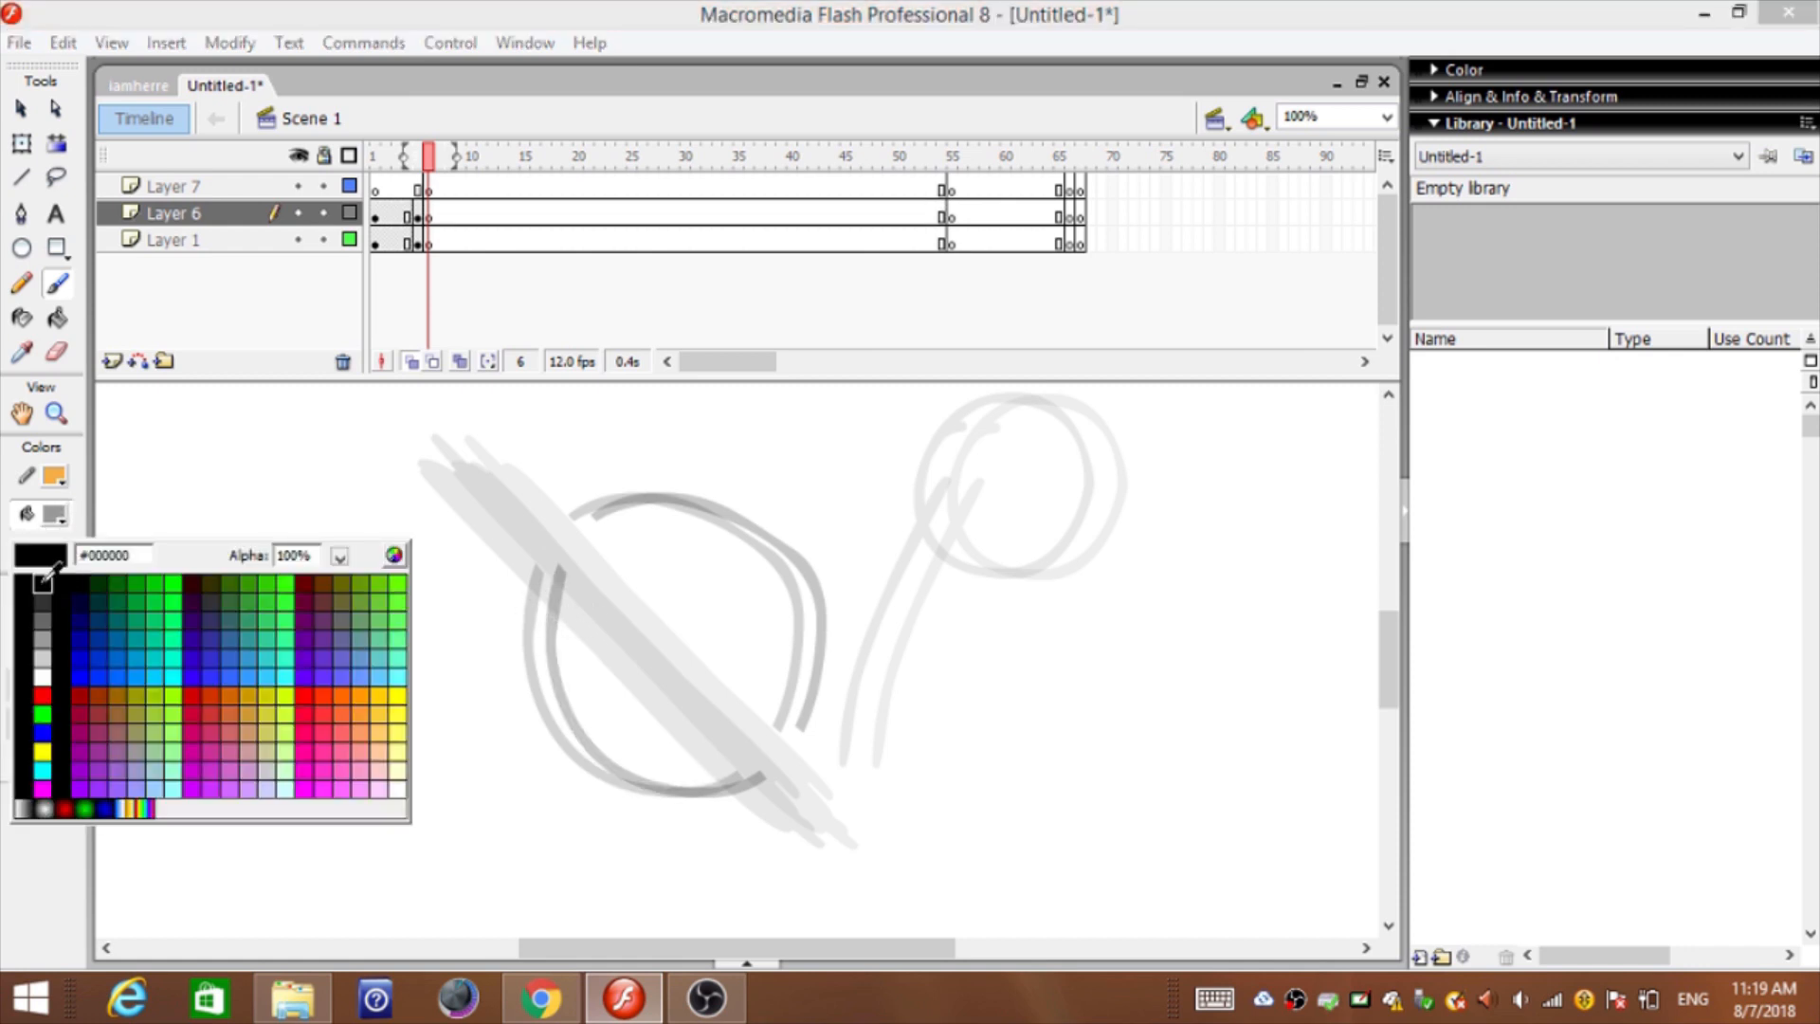
click(21, 580)
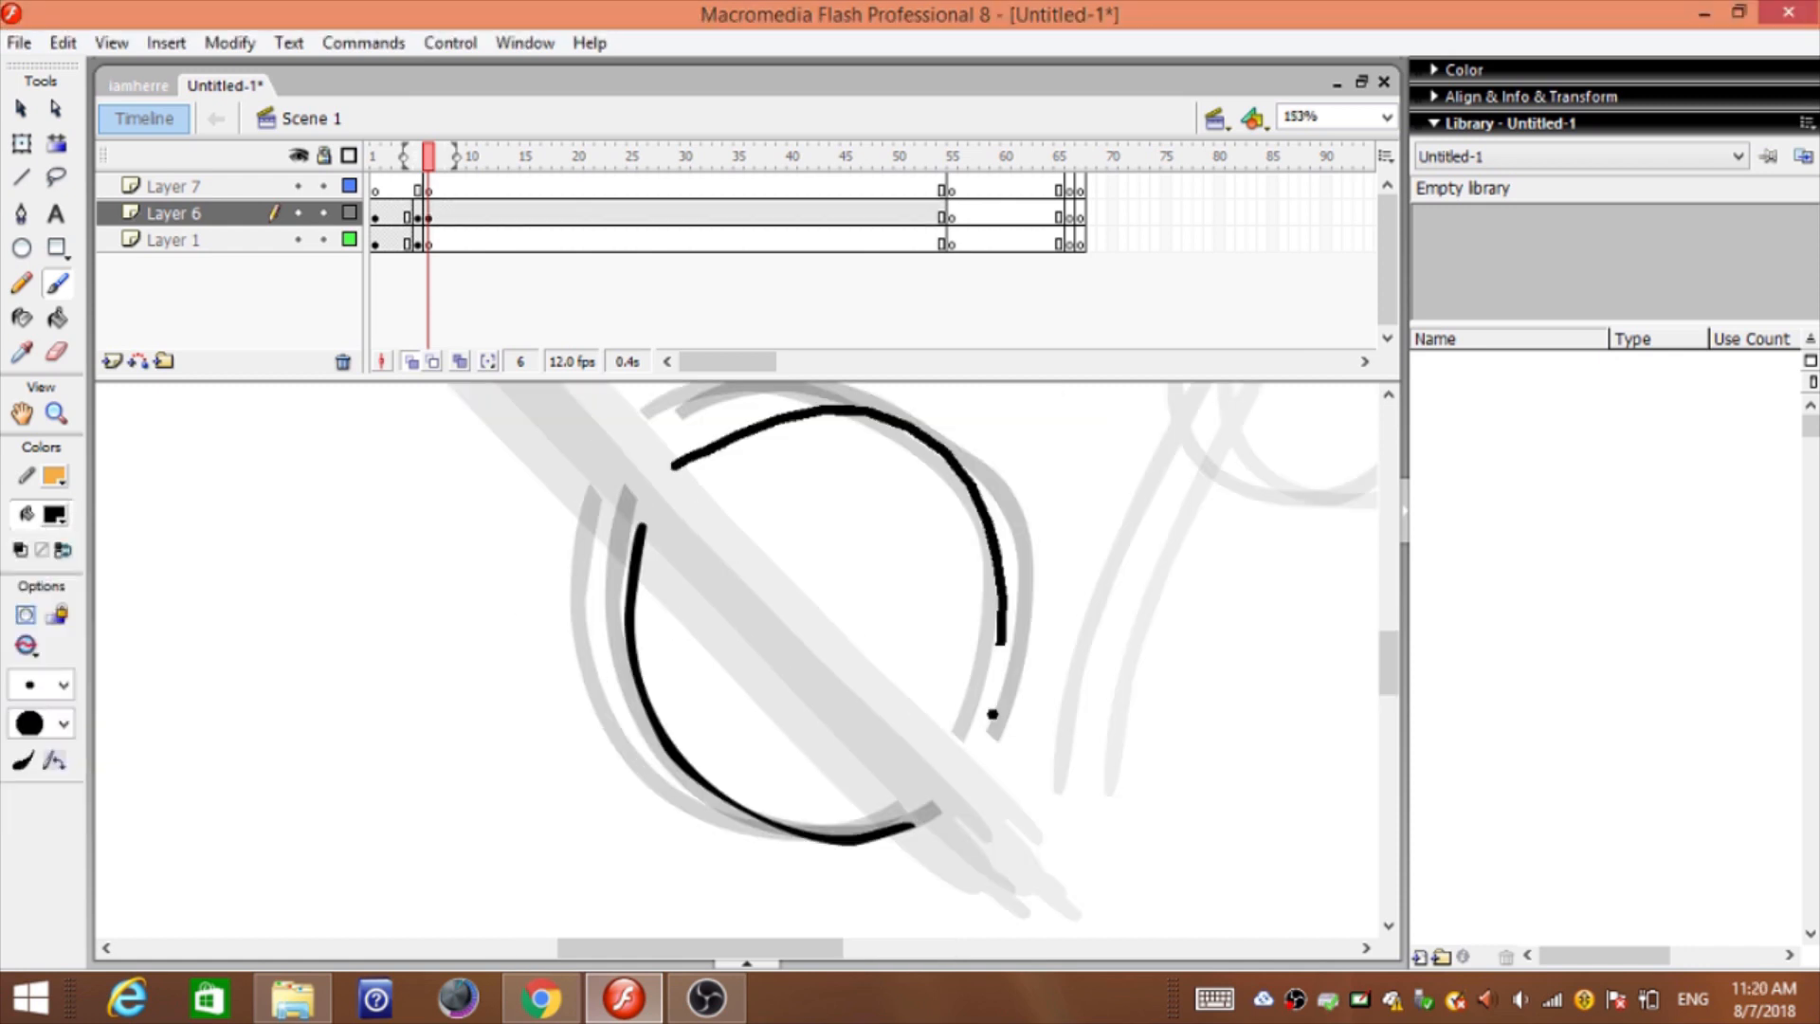
Brush the black broken circle over the onion-skinned outline at frame 6 of Layer 6, redoing its upper-right arc
drag(952, 453, 982, 652)
key(ctrl+z)
mouse_move(671, 469)
mouse_down()
mouse_move(993, 504)
mouse_move(981, 699)
mouse_up()
key(ctrl+minus)
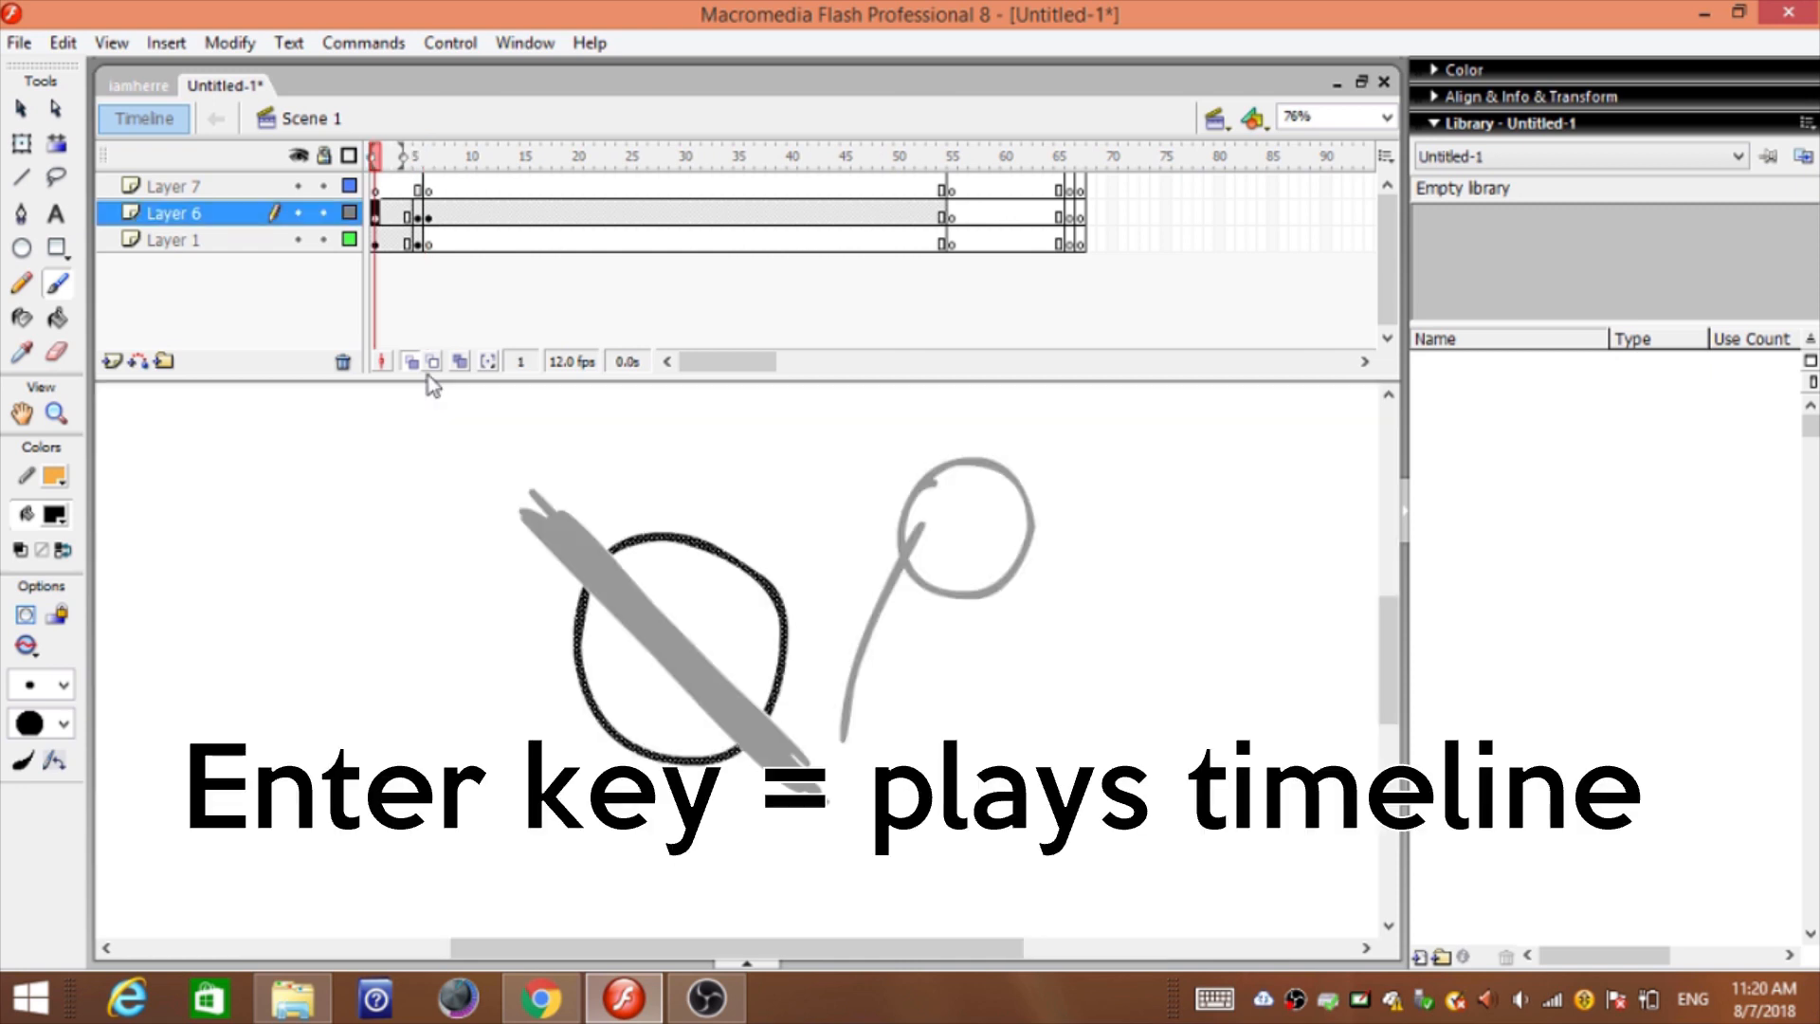
Play the timeline from frame 1 to preview the animation, and stop the playback
key(Return)
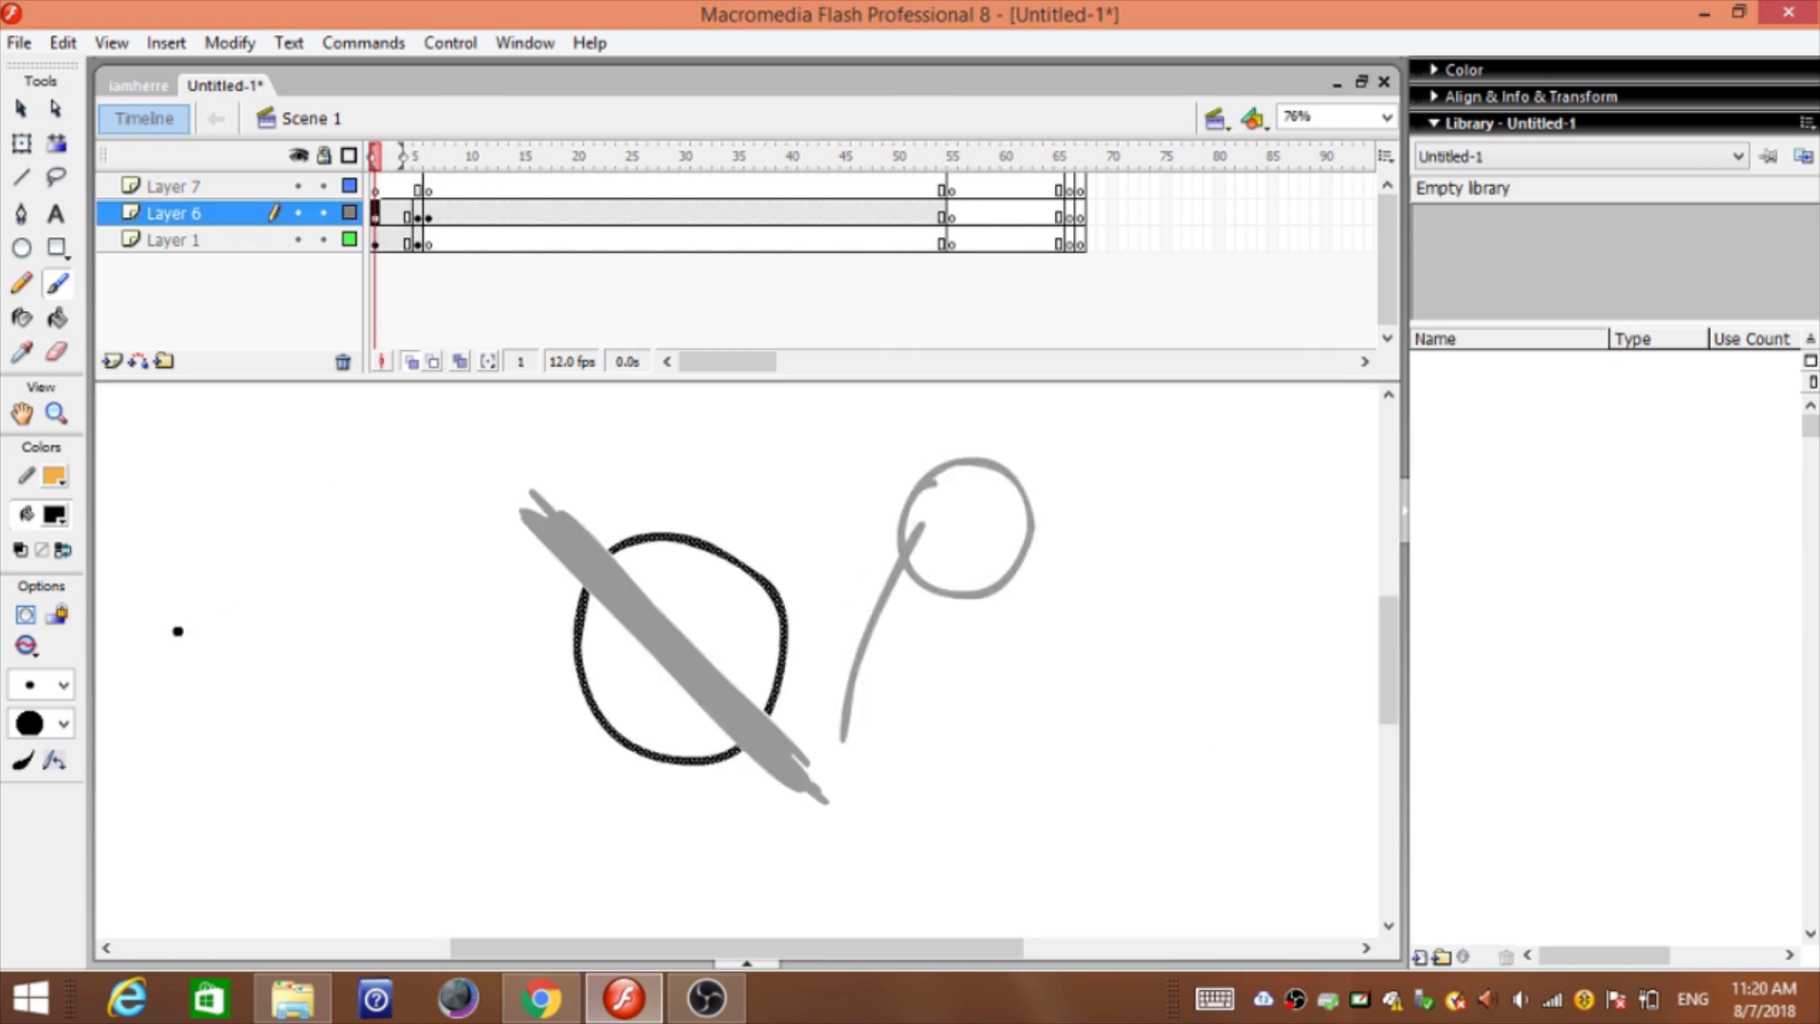
key(Return)
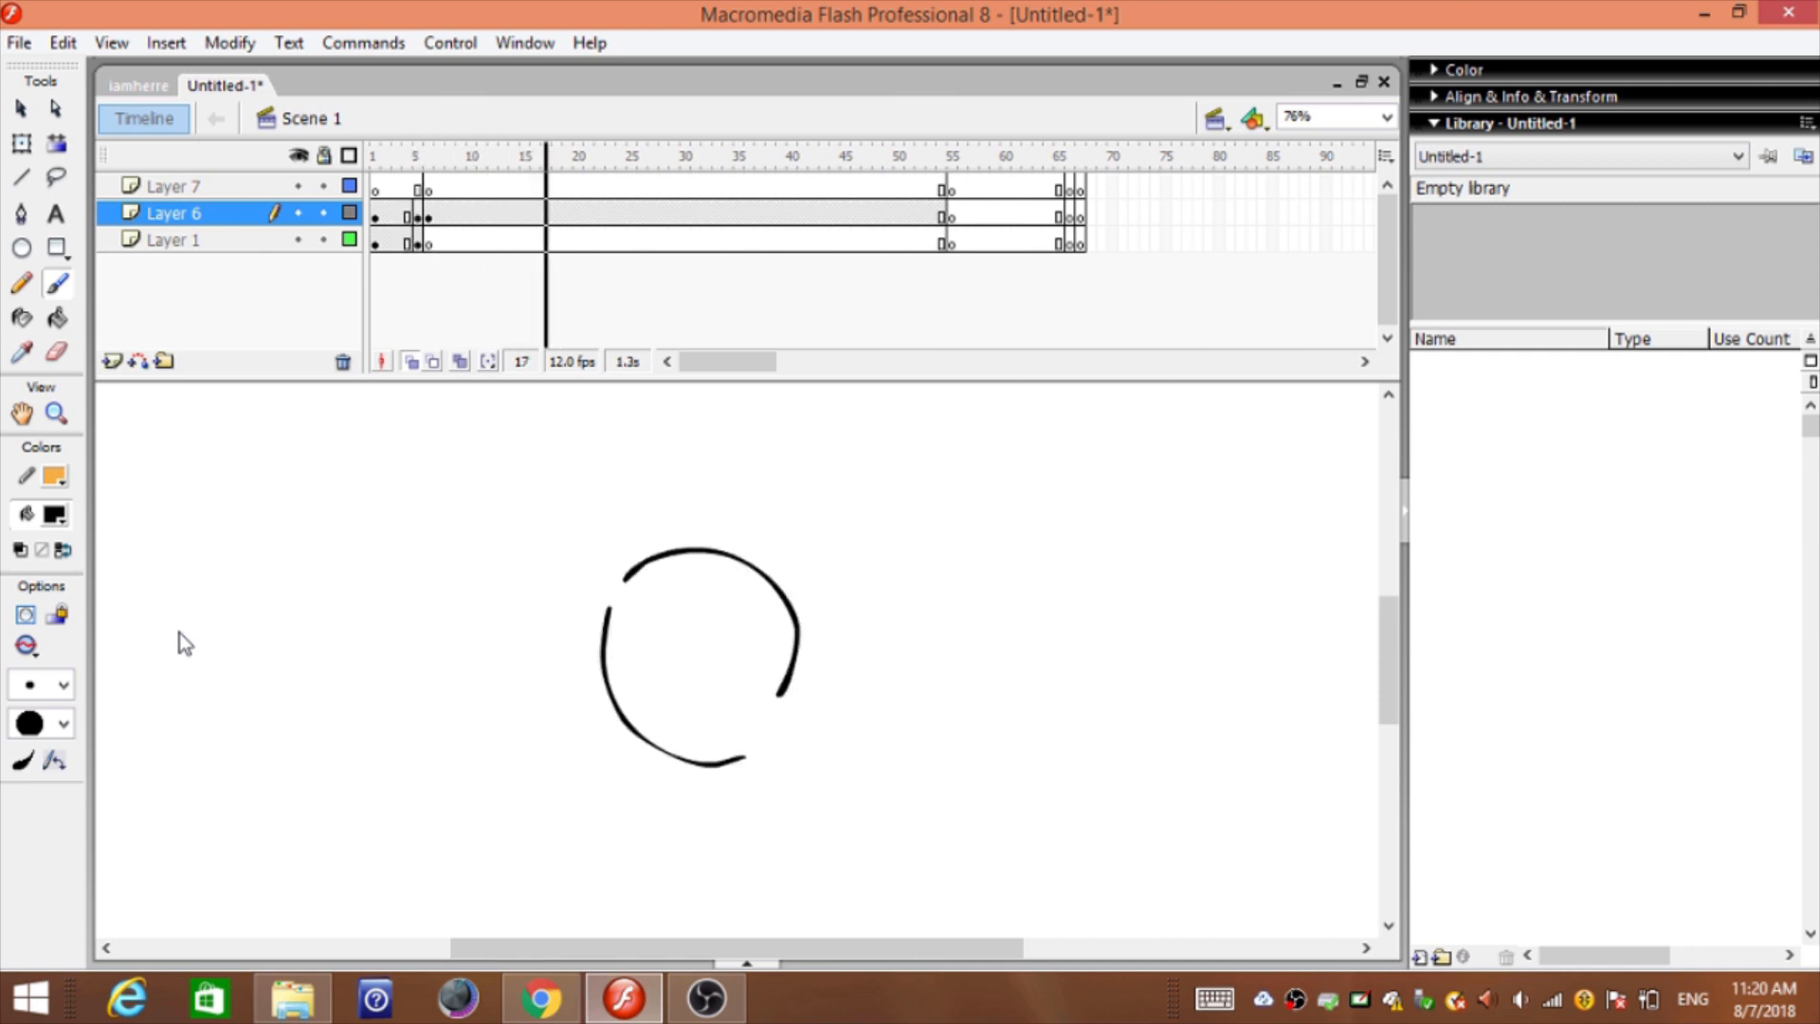
key(Return)
click(464, 366)
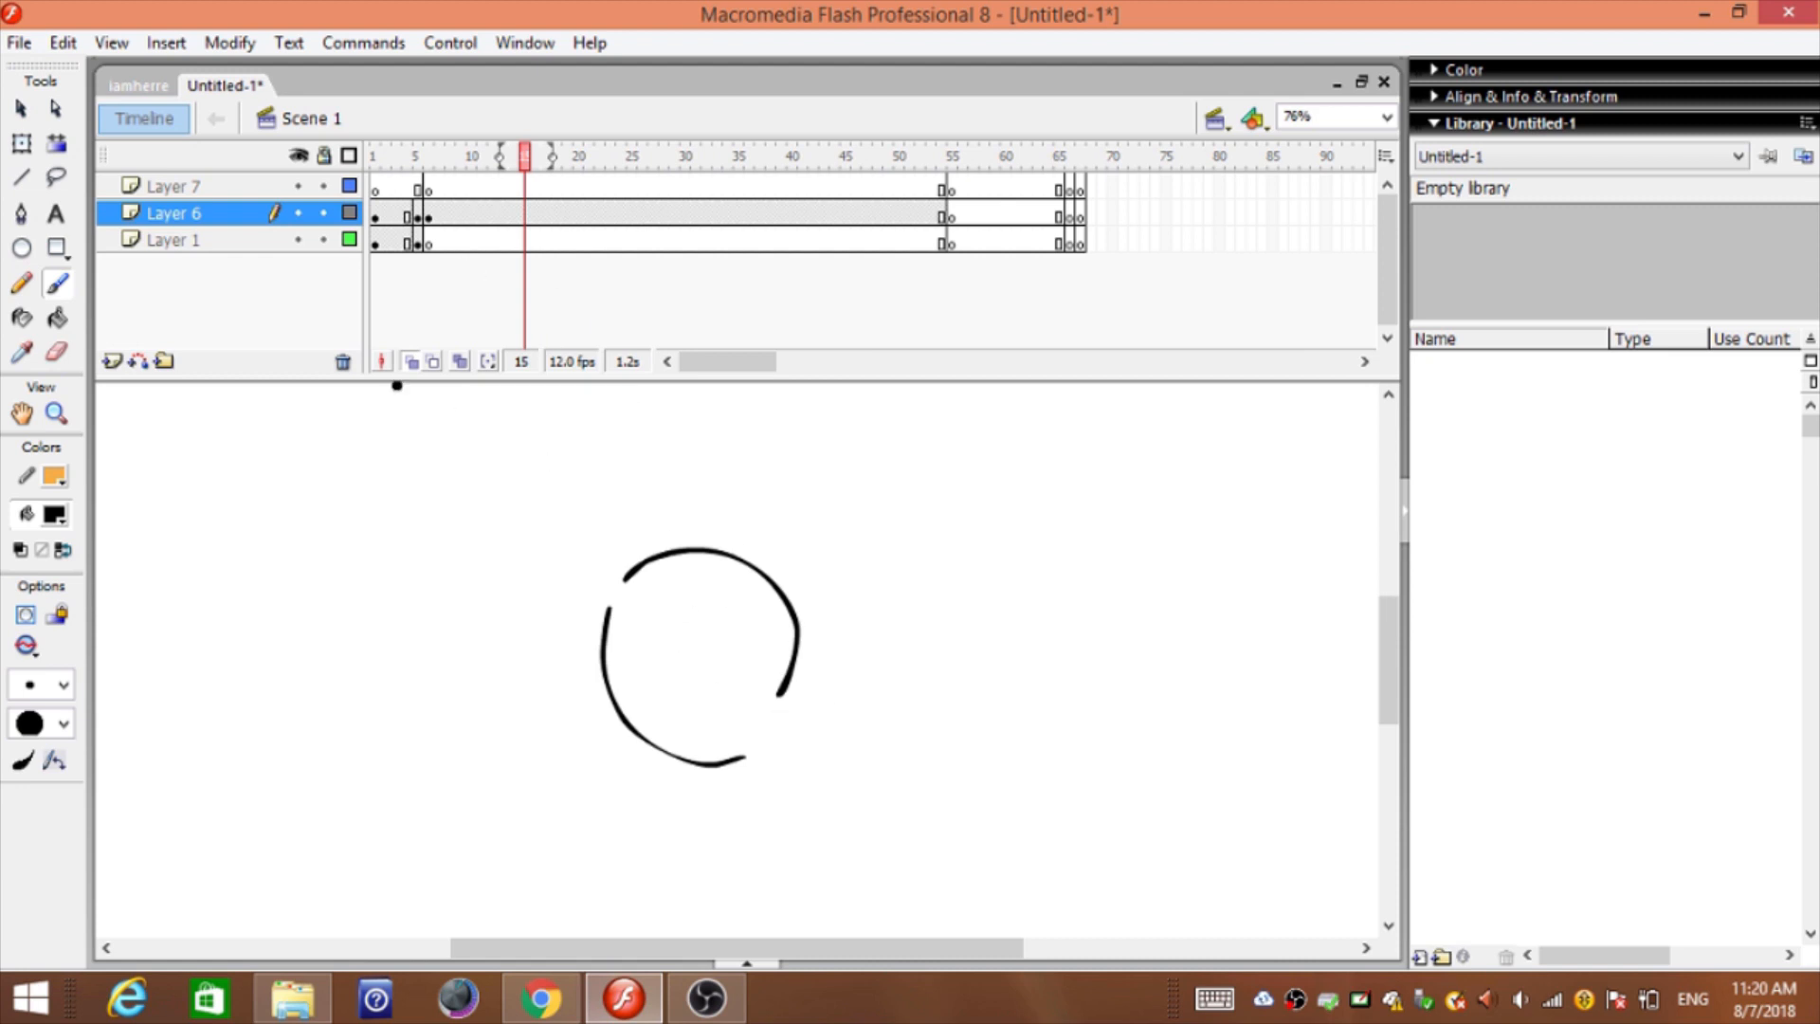
Select the frame 6 span of Layer 6 and various frames further along the layers to check the current frame indicator
double_click(429, 218)
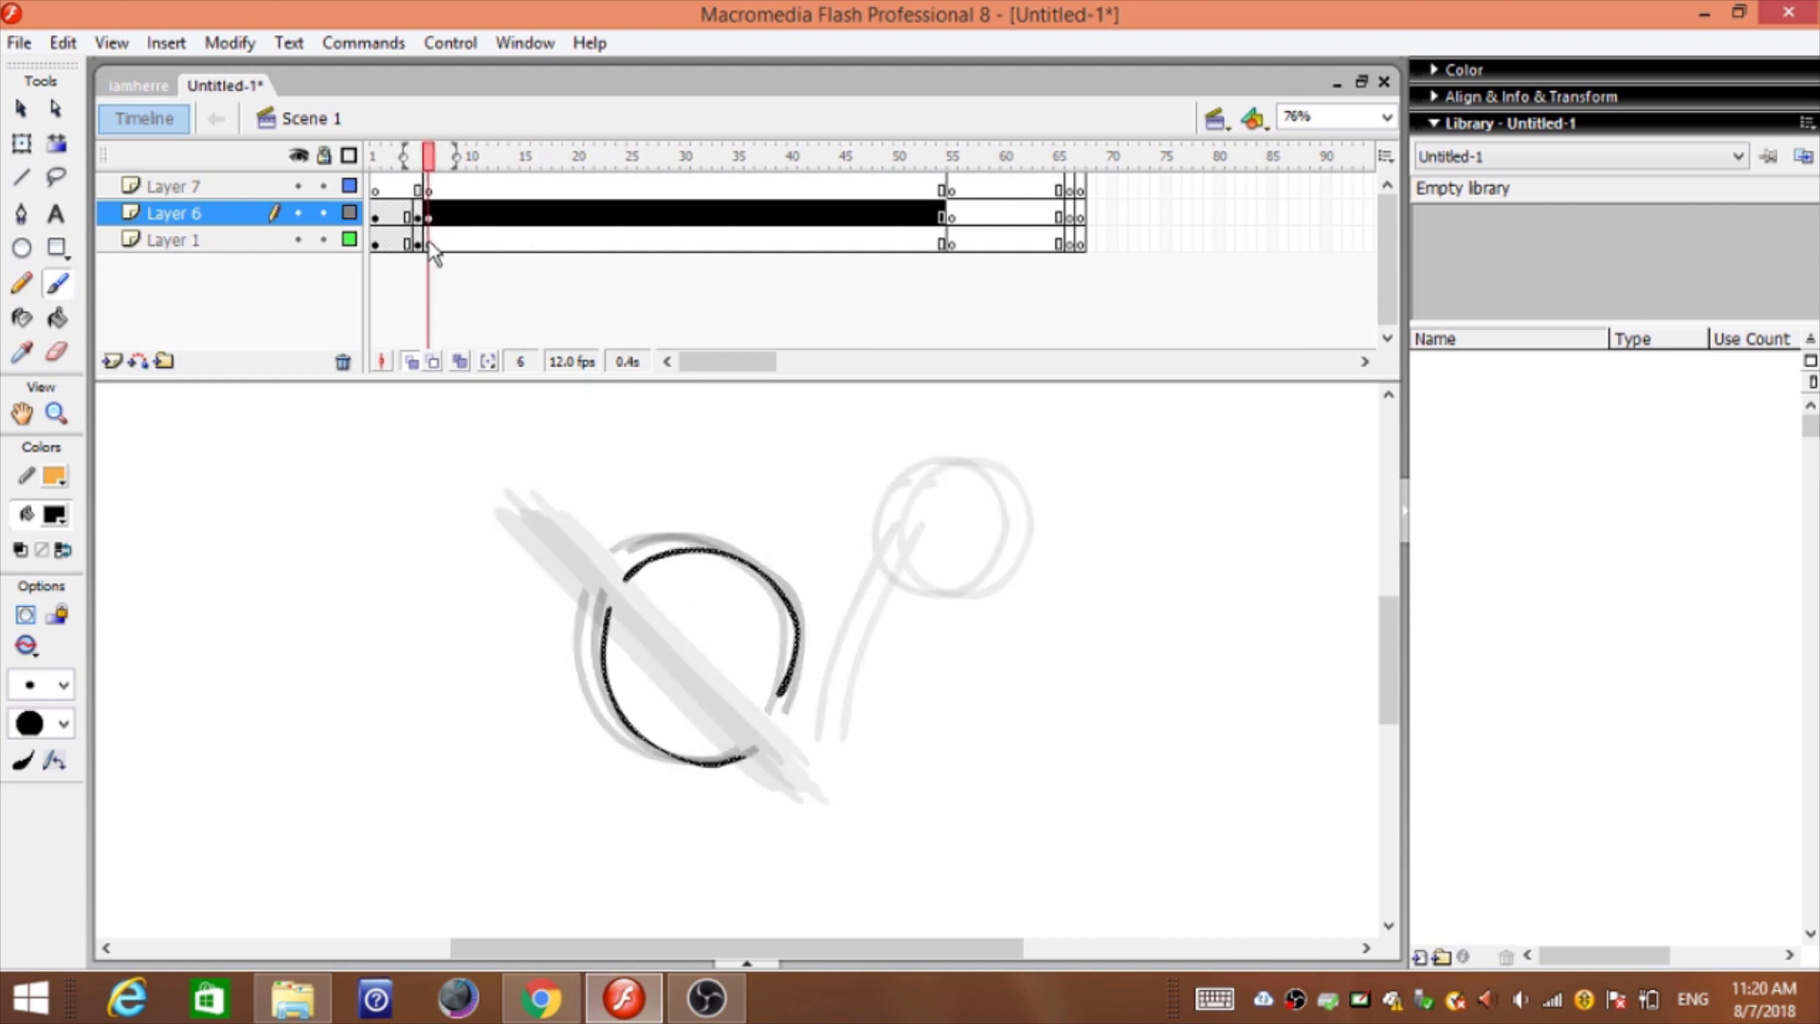
click(481, 244)
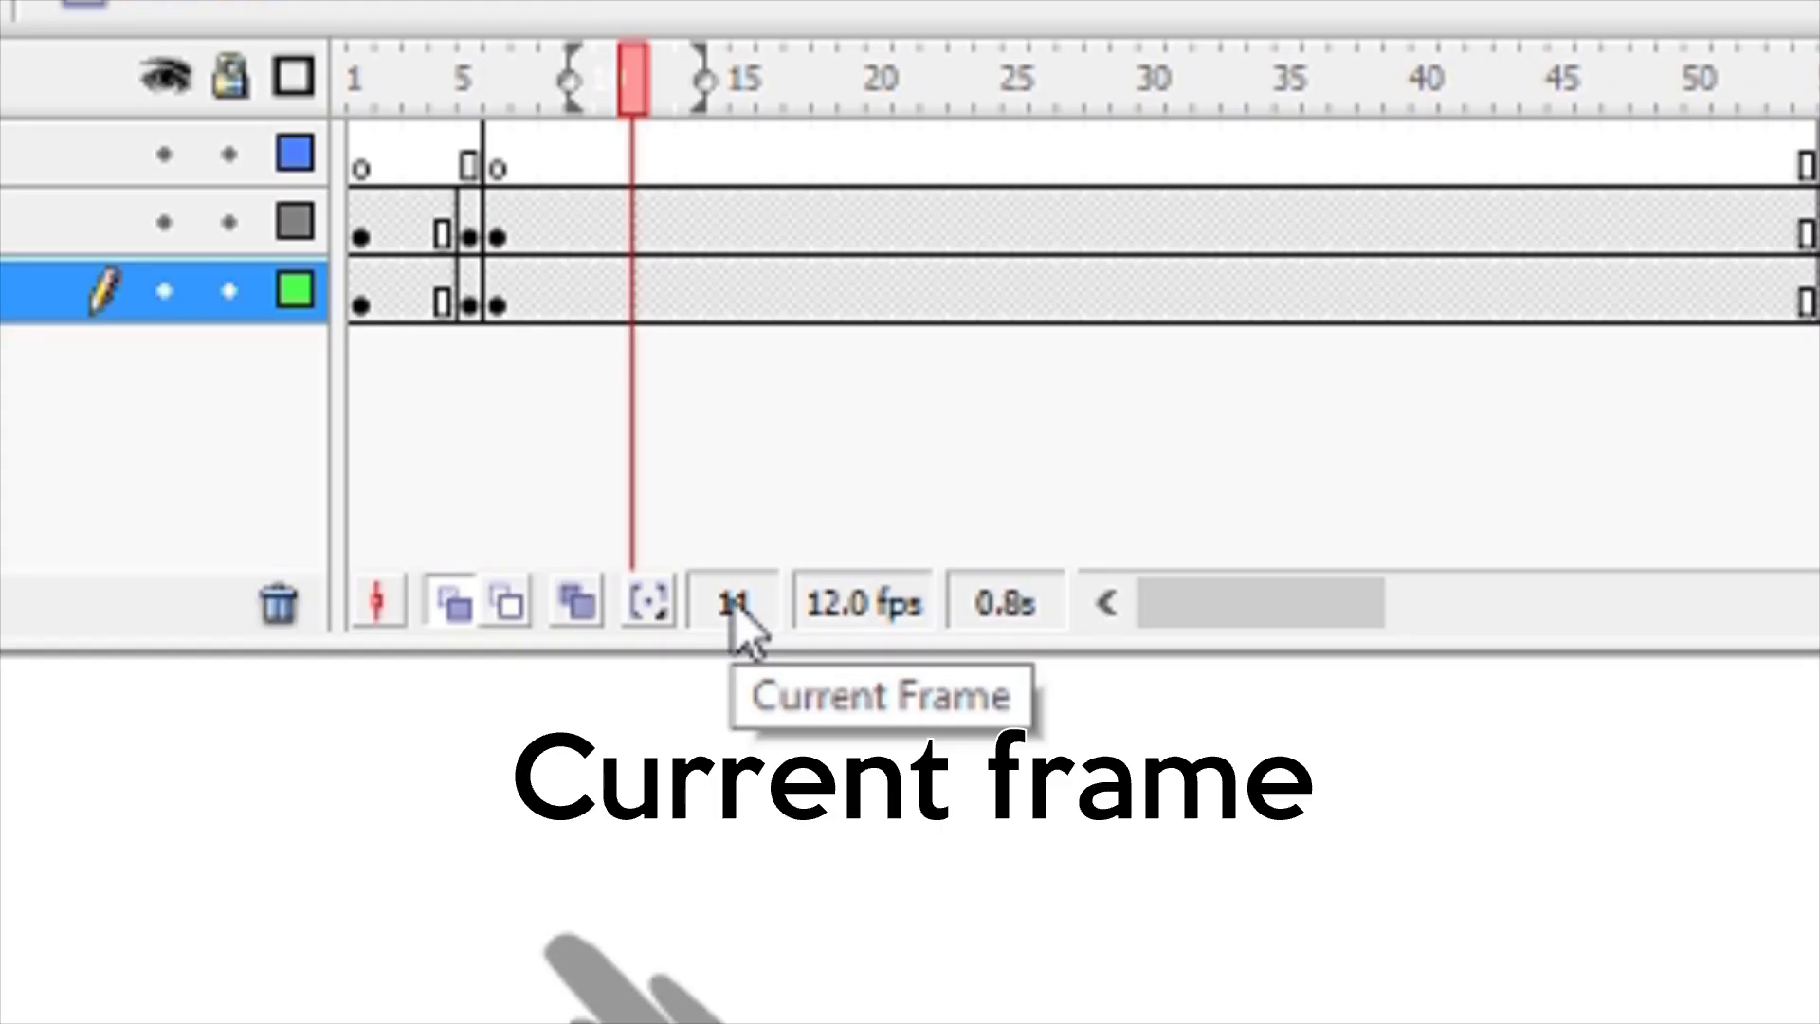
click(748, 215)
click(887, 238)
click(1026, 240)
click(706, 213)
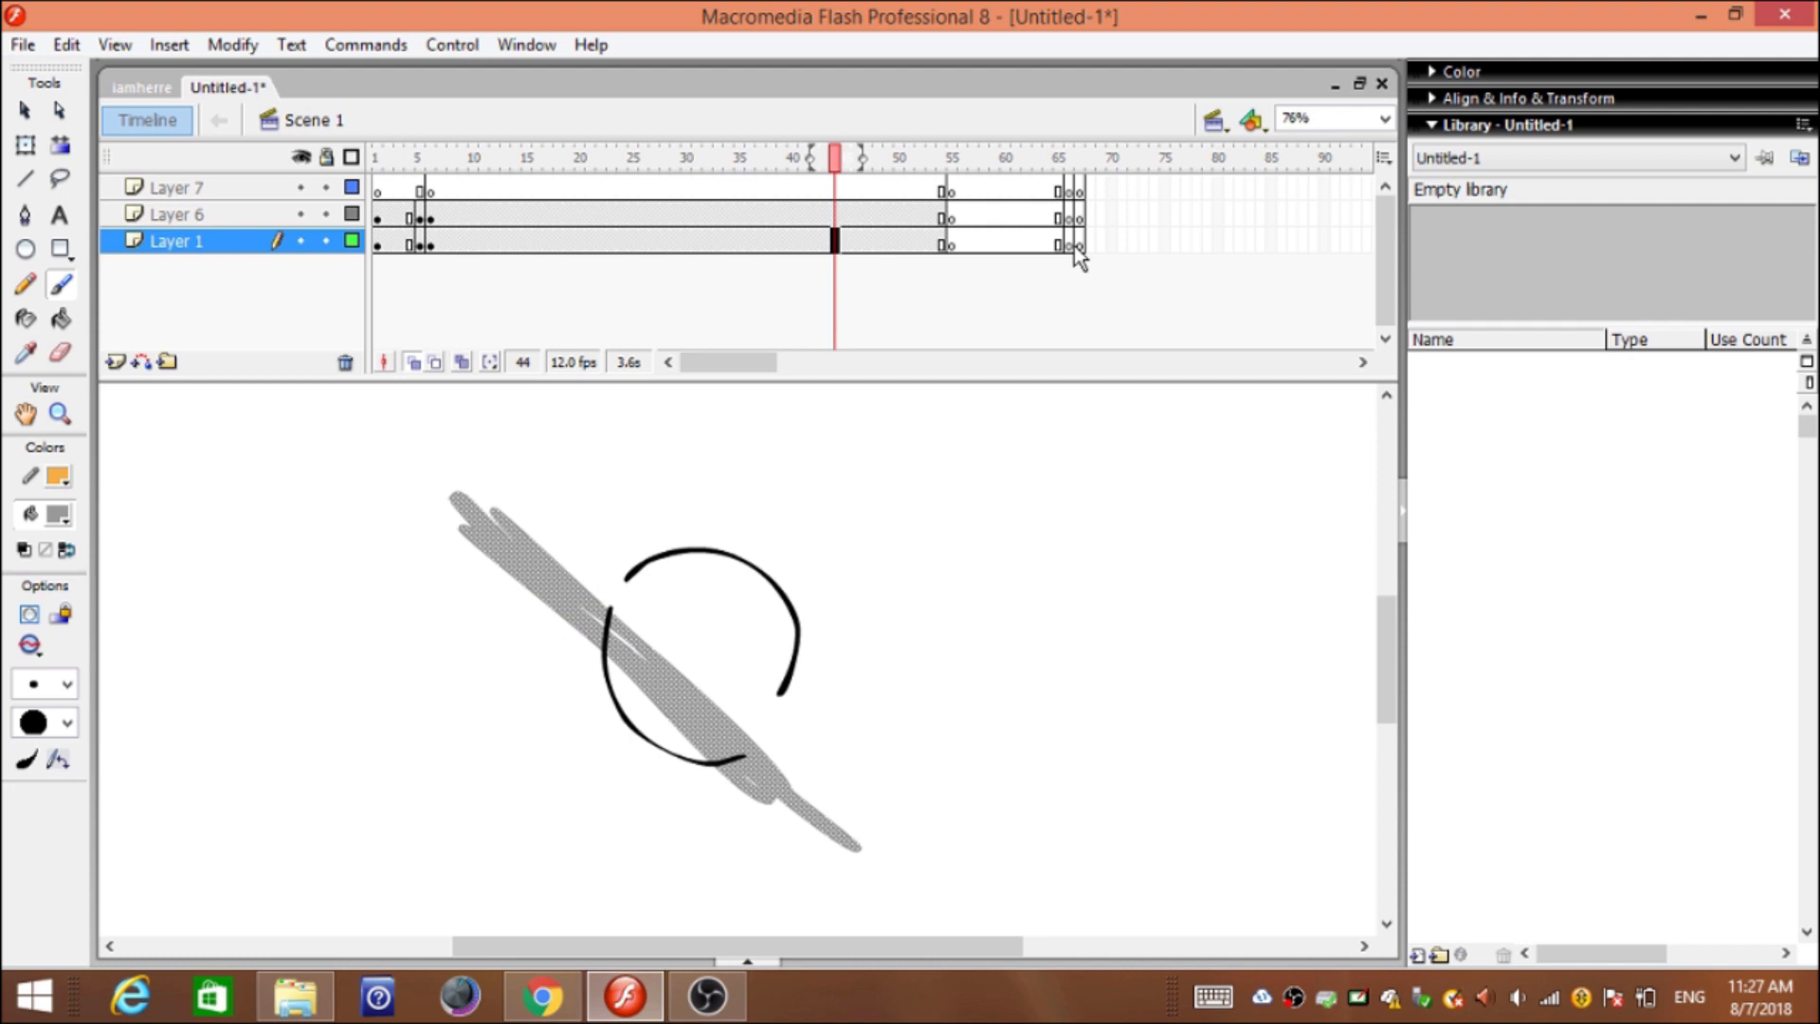
Remove all frames from Layers 7, 6 and 1, from frame 1 to frame 67
drag(1077, 244, 377, 187)
right_click(459, 201)
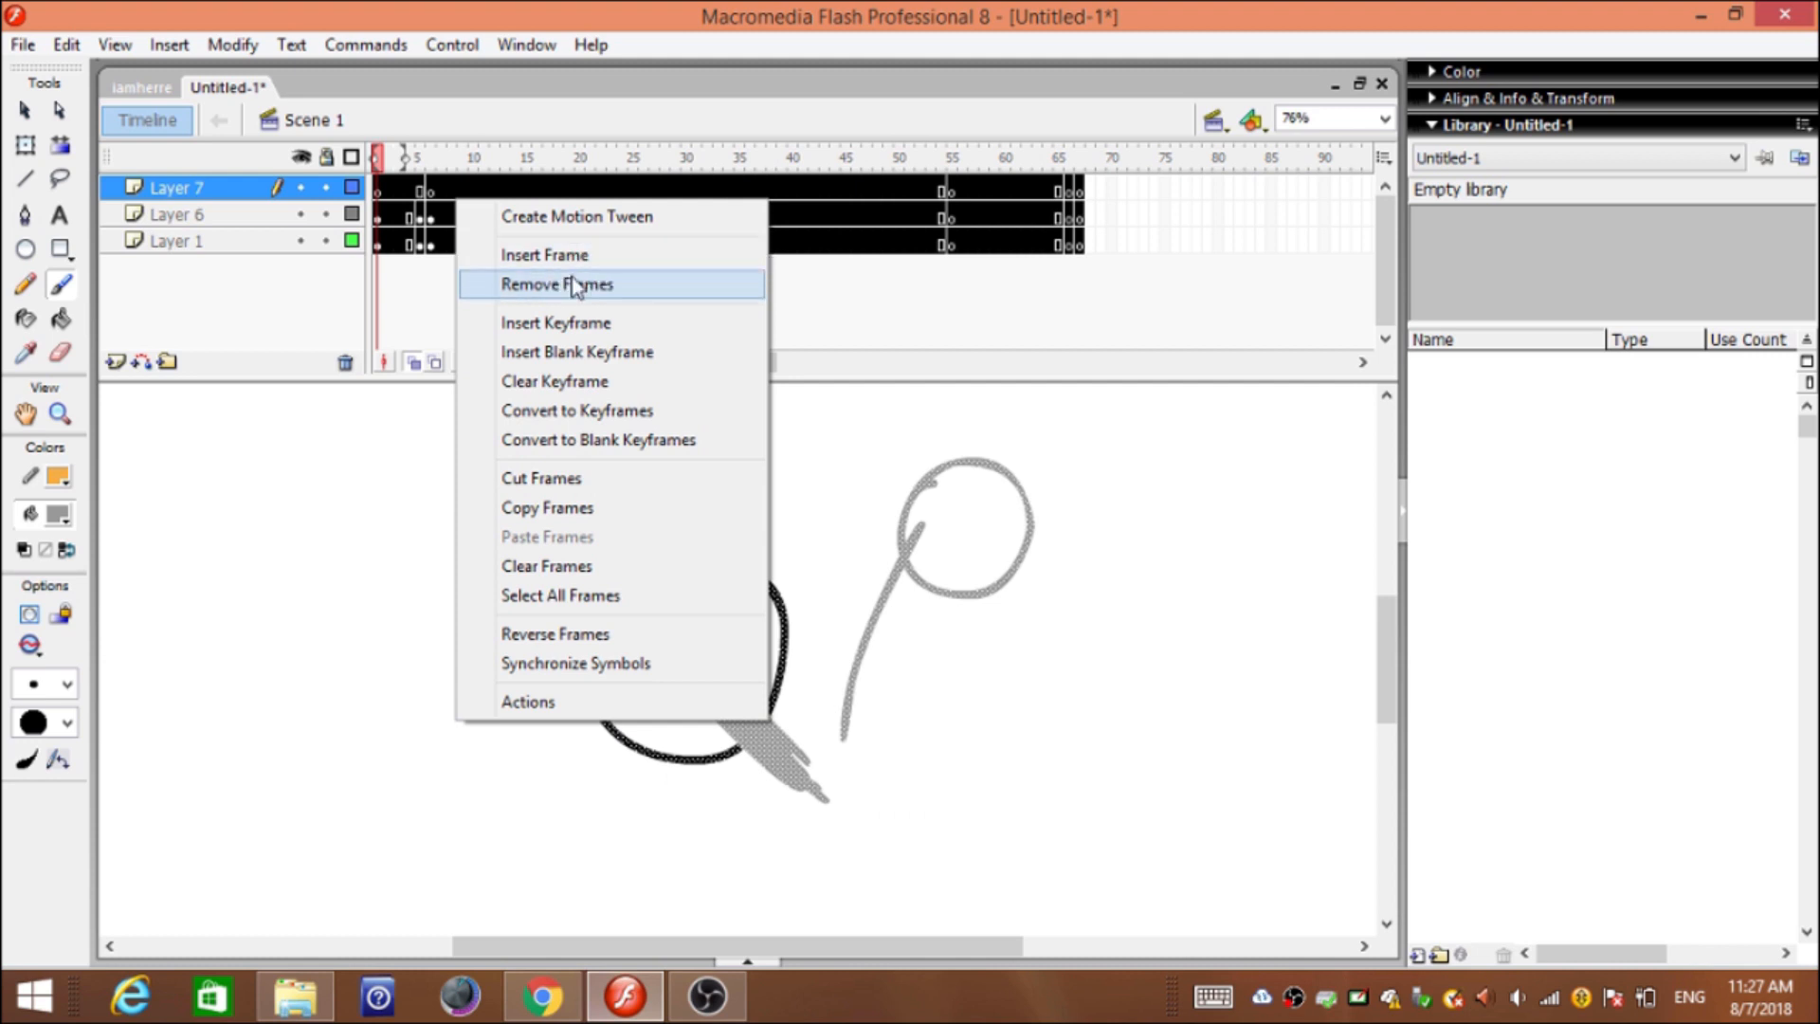
click(540, 284)
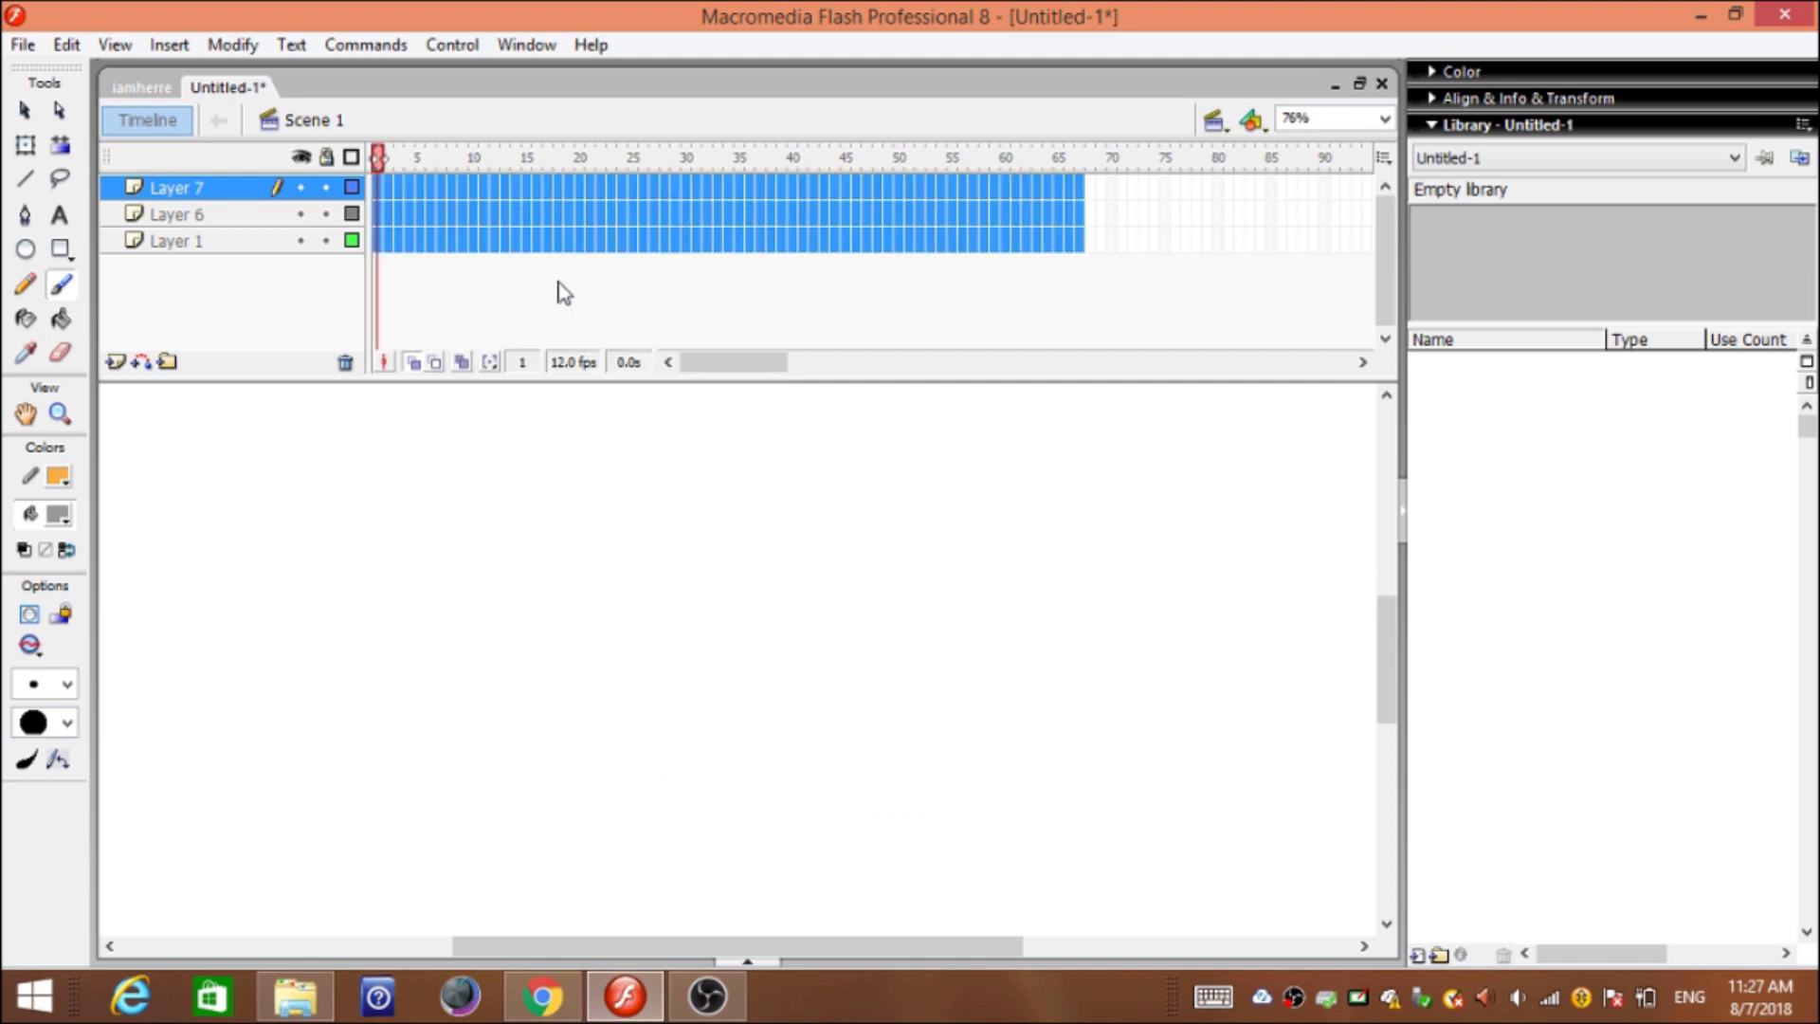
click(537, 240)
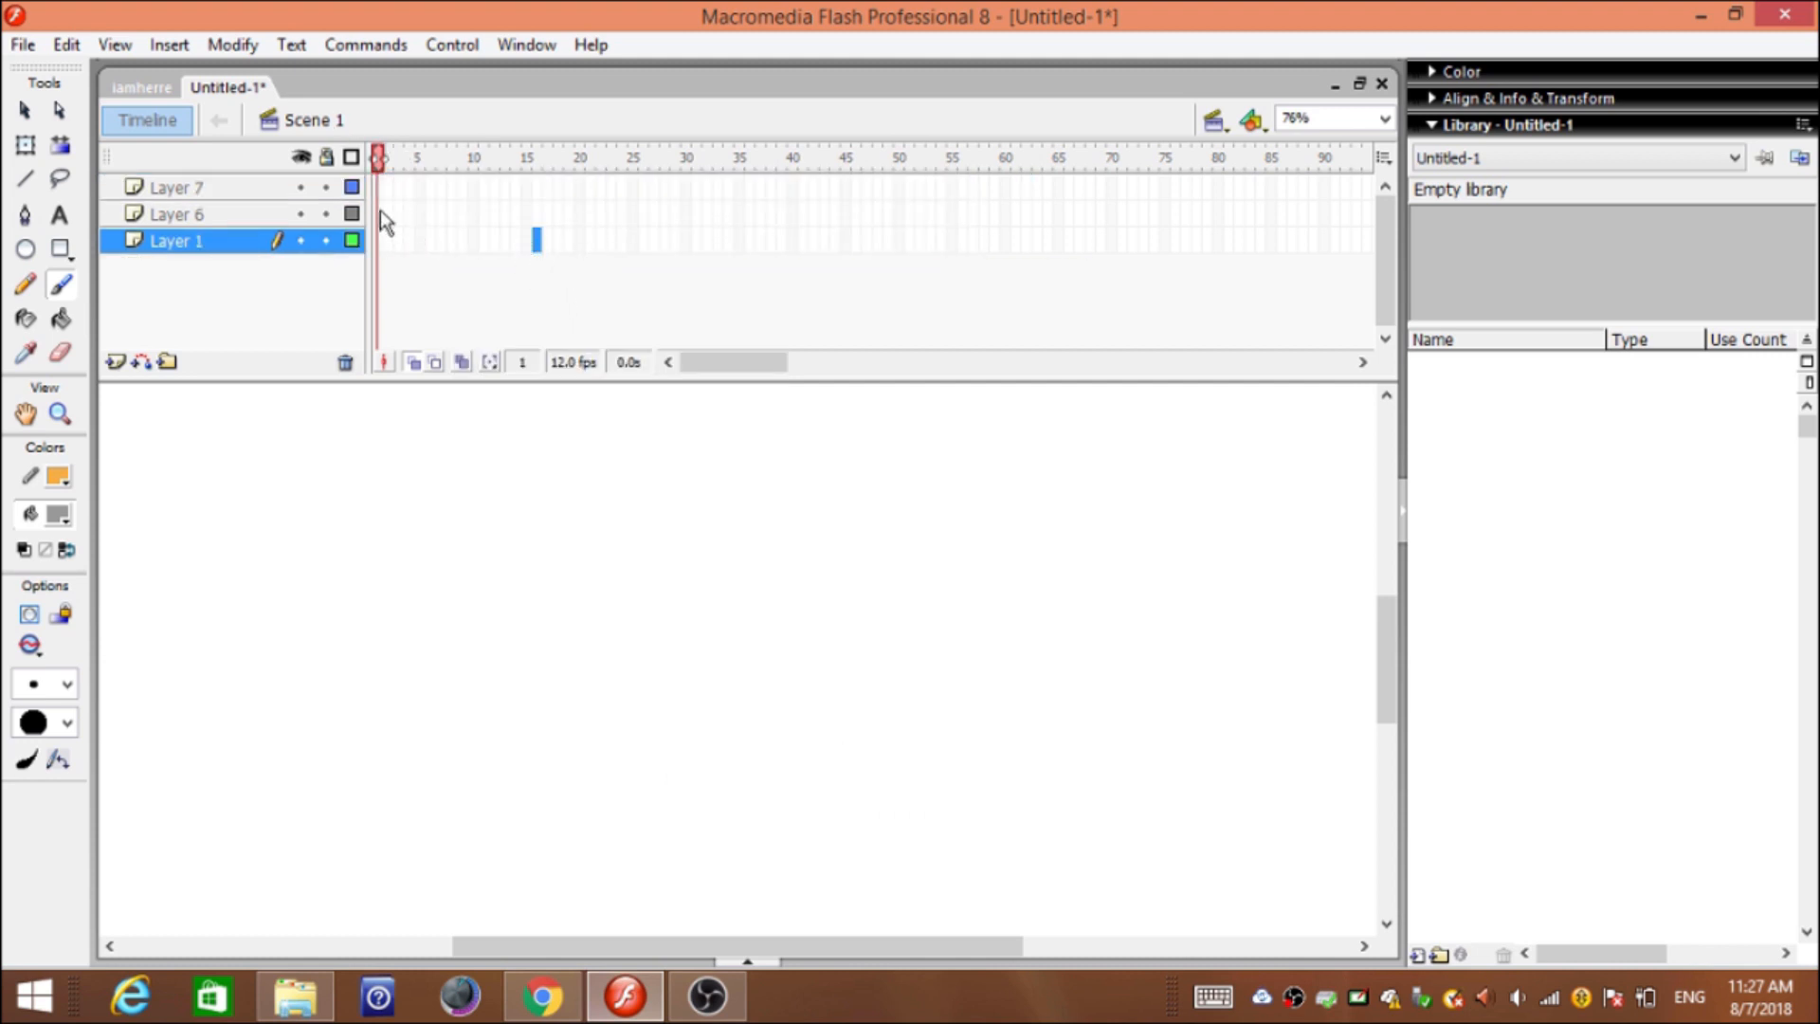